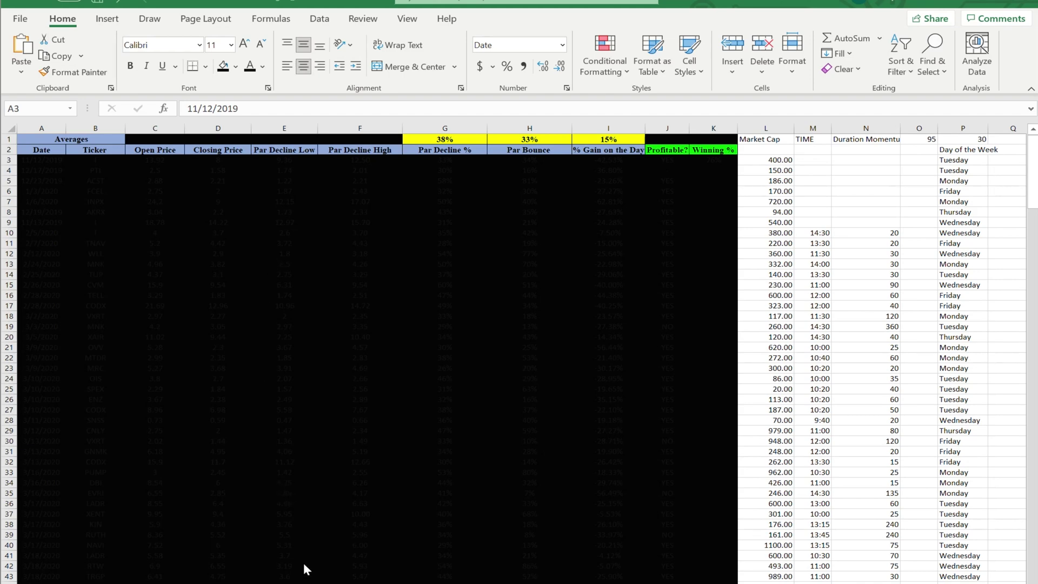
pyautogui.scroll(-15, 508, 433)
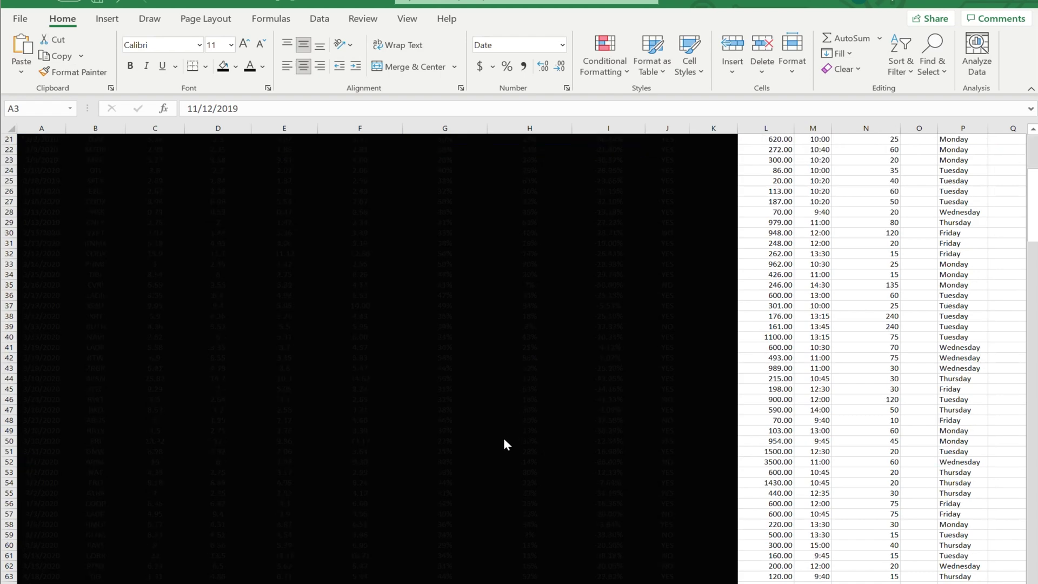
pyautogui.scroll(15, 501, 465)
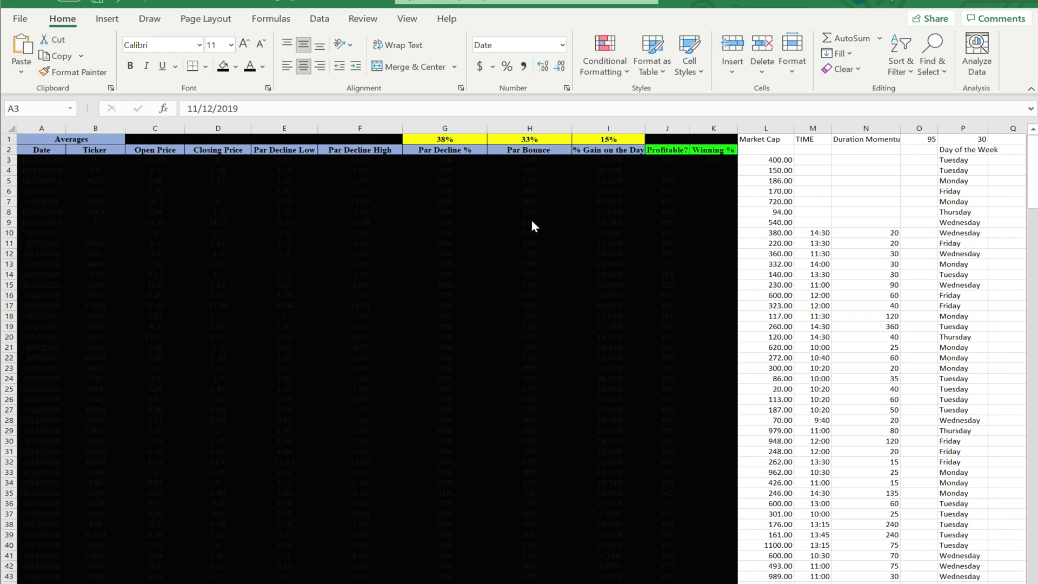
pyautogui.scroll(-3, 508, 358)
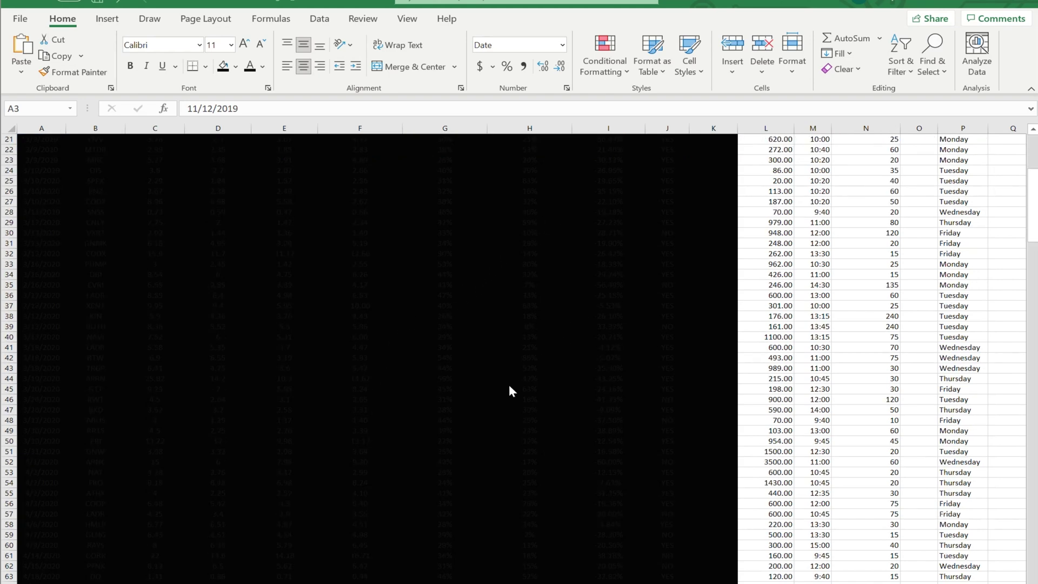
pyautogui.scroll(3, 560, 310)
pyautogui.scroll(-7, 569, 321)
pyautogui.scroll(7, 571, 384)
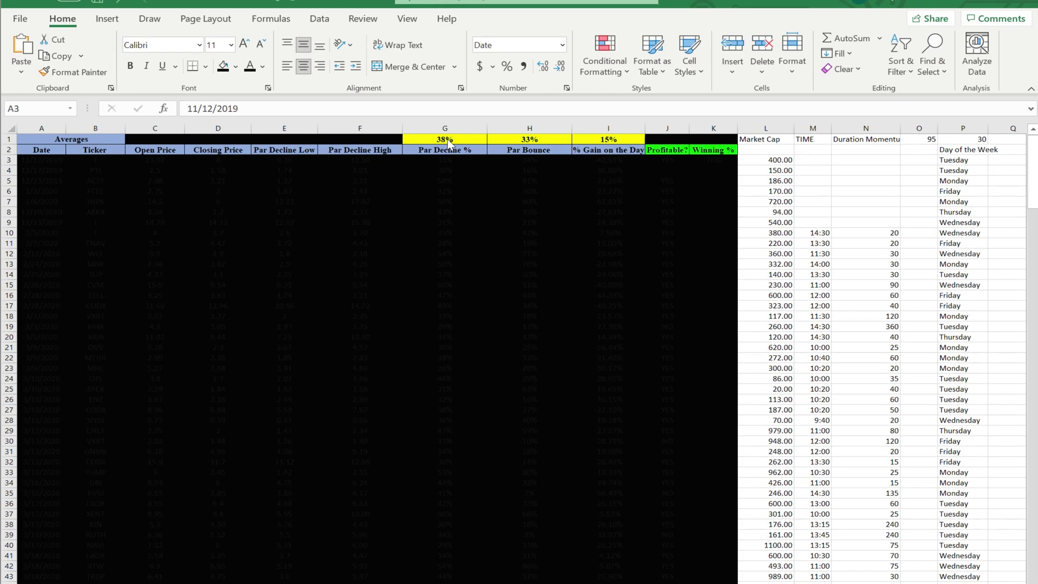
# Step: Open Paint and sketch a falling price line from a point labelled 10 down to a point labelled 5
pyautogui.press('super+s')
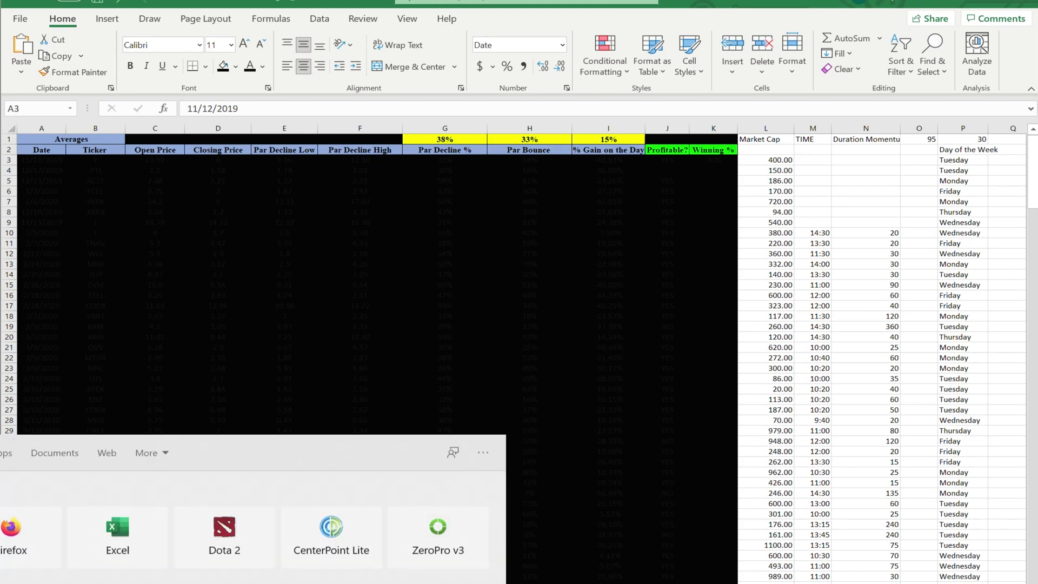
pyautogui.write('paint')
pyautogui.click(51, 516)
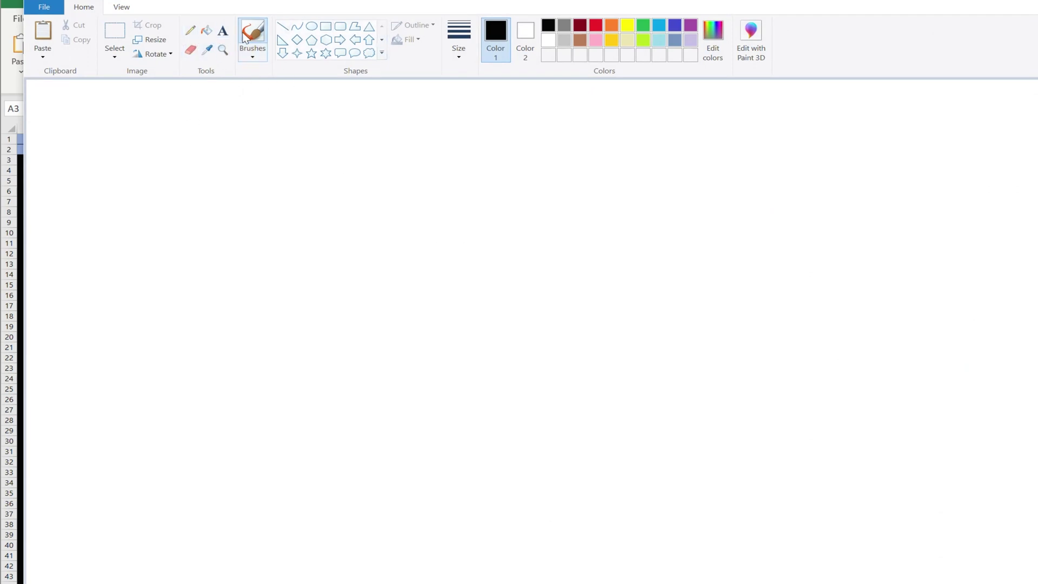
pyautogui.moveTo(152, 181)
pyautogui.mouseDown()
pyautogui.moveTo(155, 222)
pyautogui.moveTo(164, 197)
pyautogui.mouseUp()
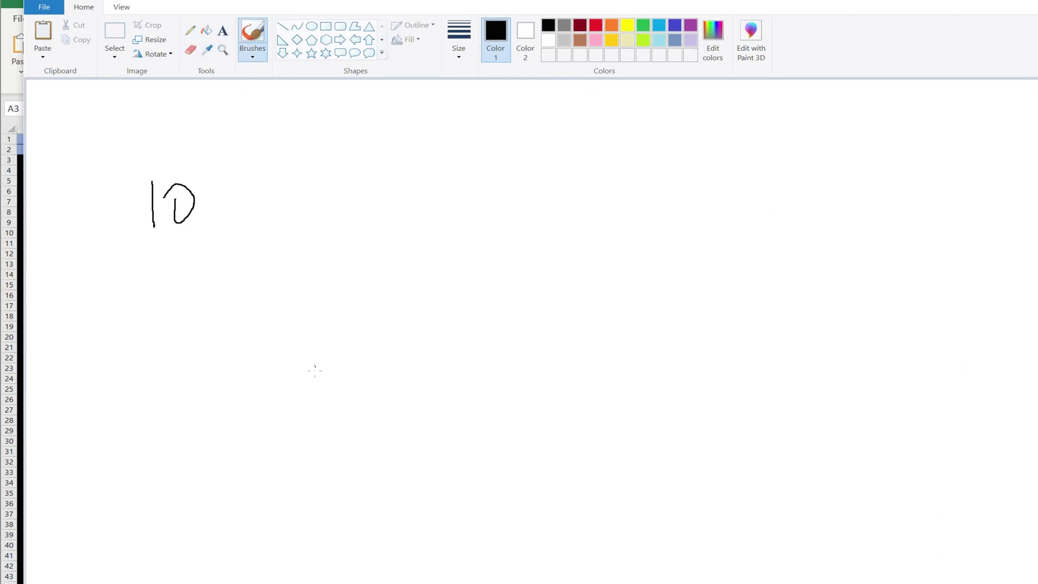
pyautogui.moveTo(223, 382)
pyautogui.mouseDown()
pyautogui.moveTo(208, 416)
pyautogui.moveTo(252, 388)
pyautogui.mouseUp()
pyautogui.moveTo(229, 213)
pyautogui.mouseDown()
pyautogui.moveTo(265, 243)
pyautogui.moveTo(324, 393)
pyautogui.moveTo(313, 372)
pyautogui.mouseUp()
# Step: Handwrite "-50 Loss" beside the falling line
pyautogui.moveTo(374, 227)
pyautogui.mouseDown()
pyautogui.moveTo(366, 267)
pyautogui.moveTo(395, 231)
pyautogui.mouseUp()
pyautogui.moveTo(403, 237)
pyautogui.mouseDown()
pyautogui.moveTo(427, 239)
pyautogui.moveTo(400, 233)
pyautogui.mouseUp()
pyautogui.moveTo(340, 252); pyautogui.dragTo(356, 249)
pyautogui.moveTo(454, 227)
pyautogui.mouseDown()
pyautogui.moveTo(467, 251)
pyautogui.moveTo(474, 238)
pyautogui.moveTo(479, 253)
pyautogui.moveTo(524, 247)
pyautogui.moveTo(509, 254)
pyautogui.mouseUp()
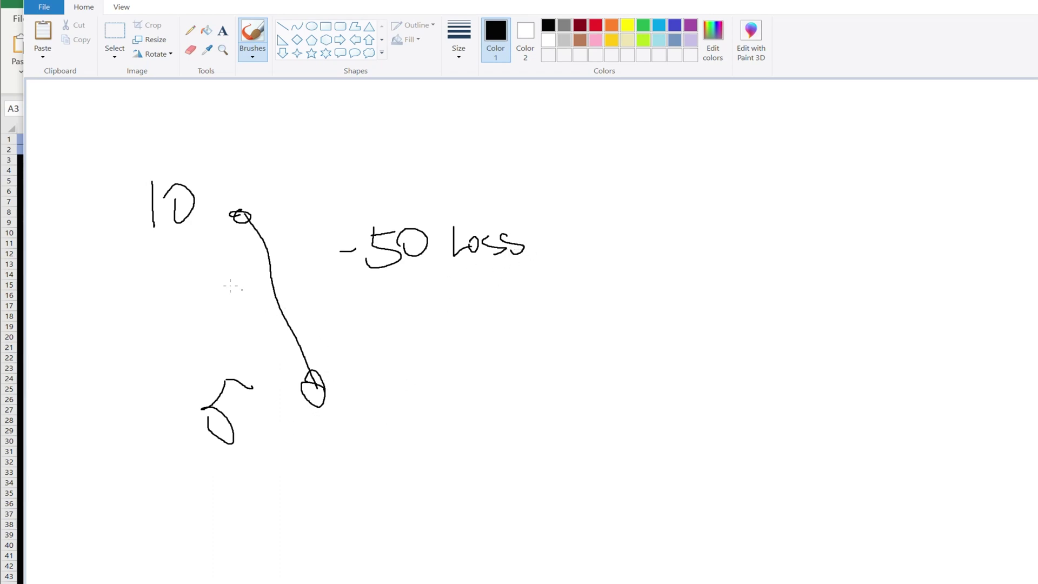
# Step: Add an arrow pointing at the decline, and draw a rising bounce line from the low with its own arrow
pyautogui.moveTo(191, 265)
pyautogui.mouseDown()
pyautogui.moveTo(249, 304)
pyautogui.moveTo(222, 301)
pyautogui.mouseUp()
pyautogui.hotkey('alt', 'Tab')
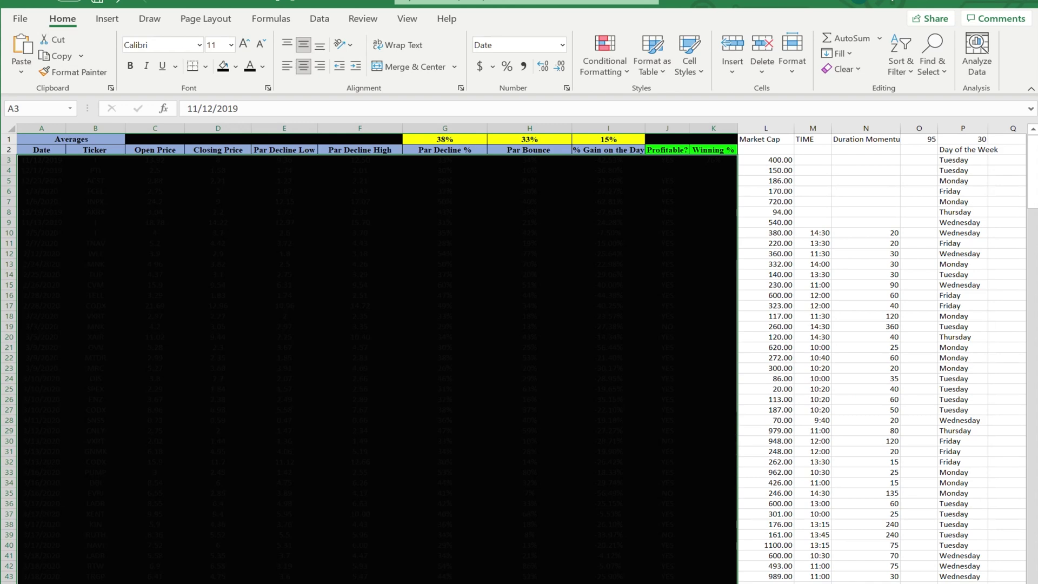
pyautogui.hotkey('alt', 'Tab')
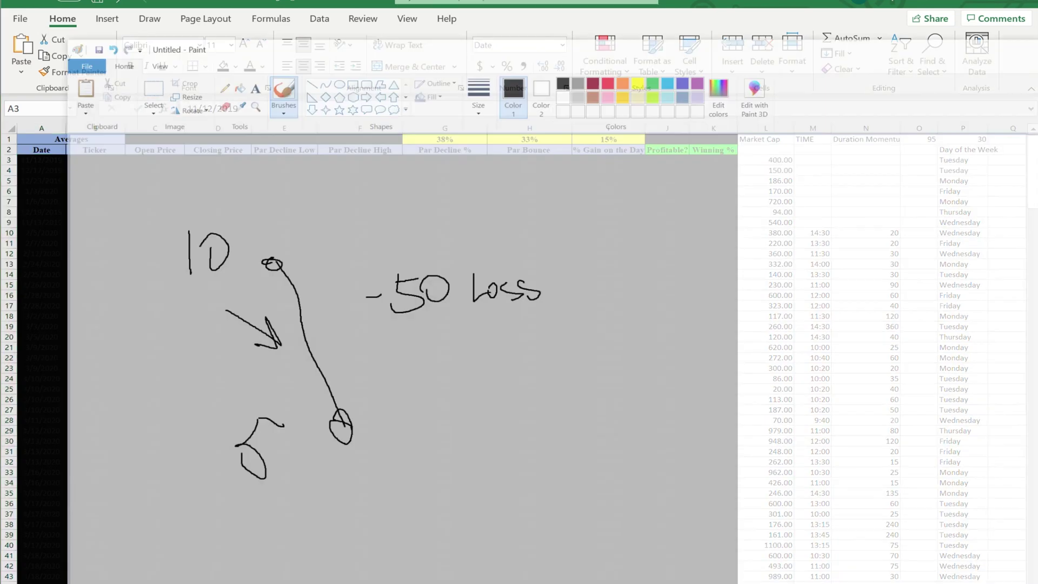
pyautogui.moveTo(322, 388); pyautogui.dragTo(366, 306)
pyautogui.moveTo(391, 414)
pyautogui.mouseDown()
pyautogui.moveTo(351, 383)
pyautogui.moveTo(377, 367)
pyautogui.mouseUp()
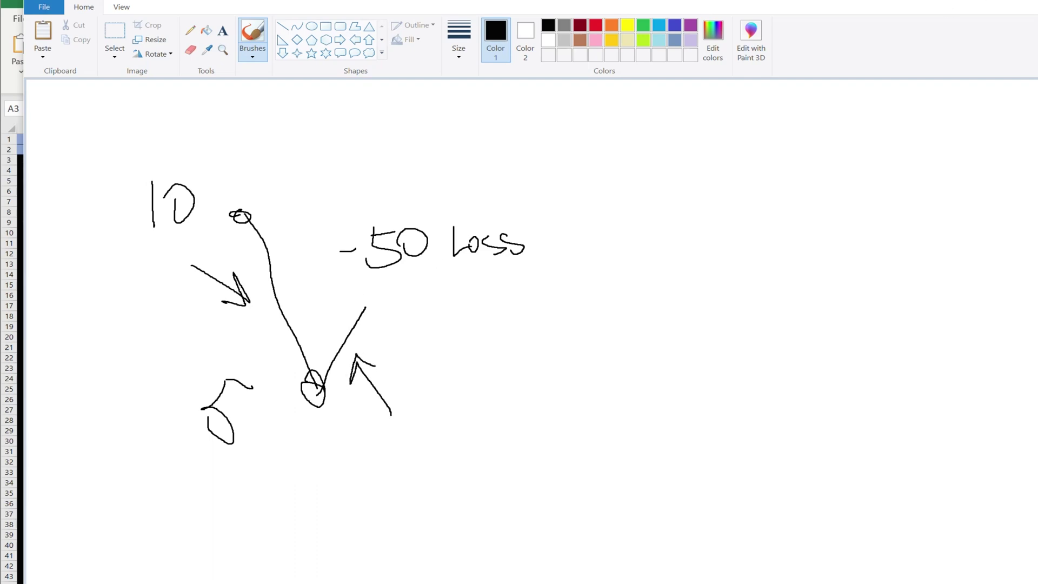
# Step: Circle the top of the bounce line and draw an upward arrow alongside it from the low
pyautogui.hotkey('alt', 'Tab')
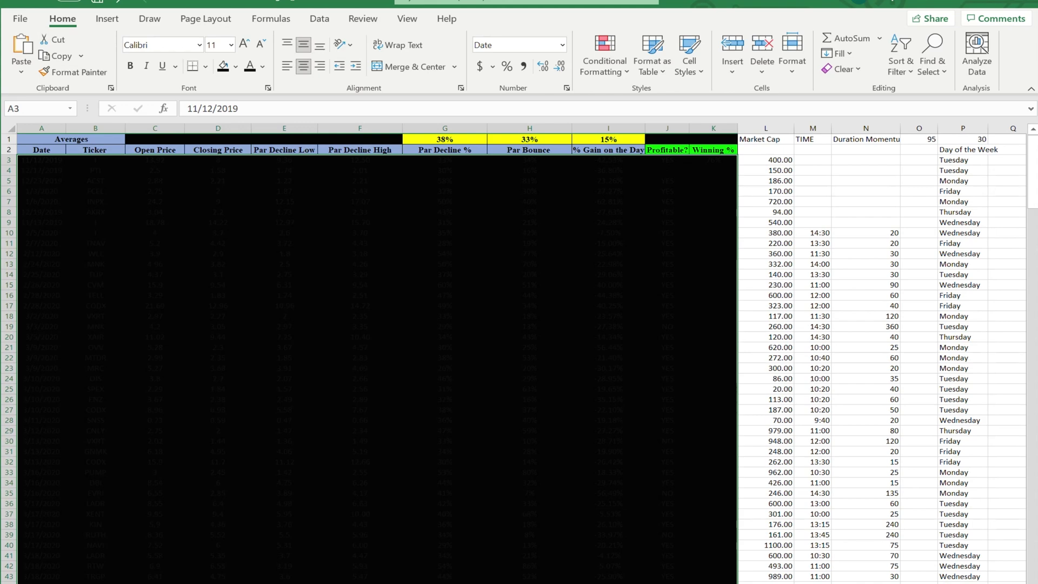
pyautogui.hotkey('alt', 'Tab')
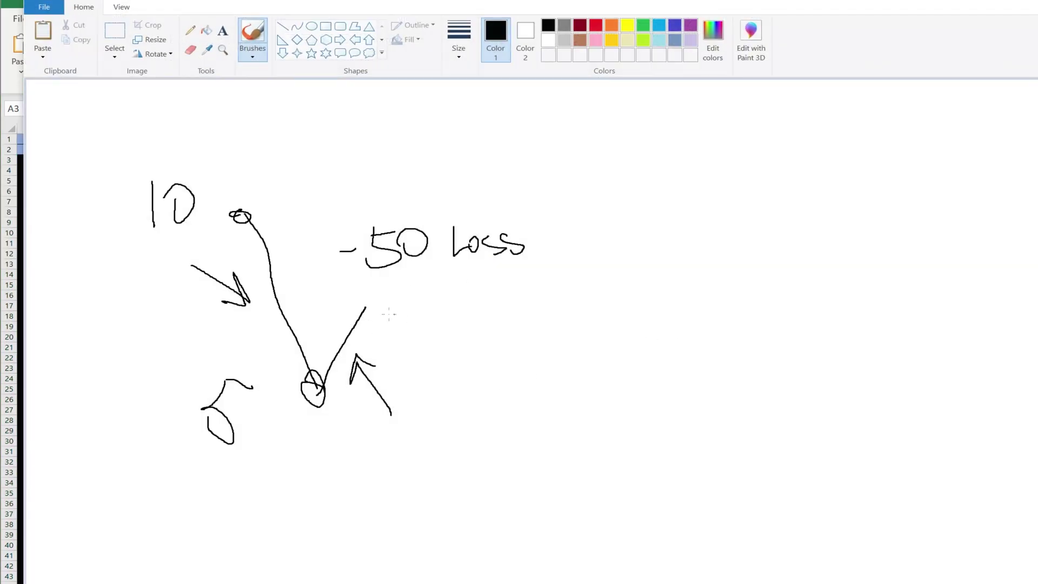
pyautogui.moveTo(362, 304)
pyautogui.mouseDown()
pyautogui.moveTo(374, 310)
pyautogui.moveTo(357, 299)
pyautogui.mouseUp()
pyautogui.moveTo(331, 395)
pyautogui.mouseDown()
pyautogui.moveTo(364, 327)
pyautogui.moveTo(354, 331)
pyautogui.mouseUp()
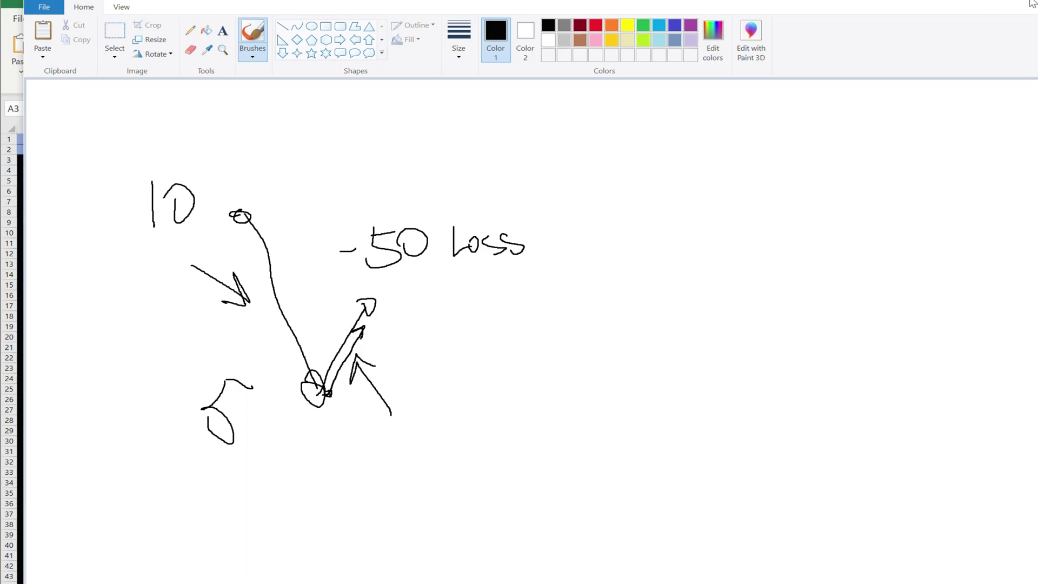
# Step: Draw a wavy line from the bounce's top to an X, adding arrows pointing at the X and at the starting point
pyautogui.hotkey('alt', 'Tab')
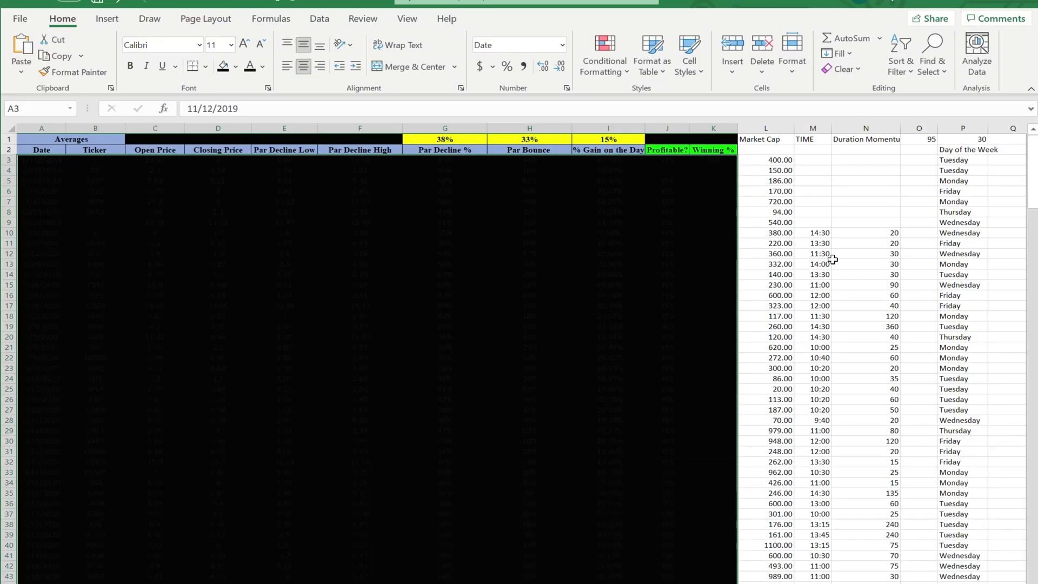
pyautogui.hotkey('alt', 'Tab')
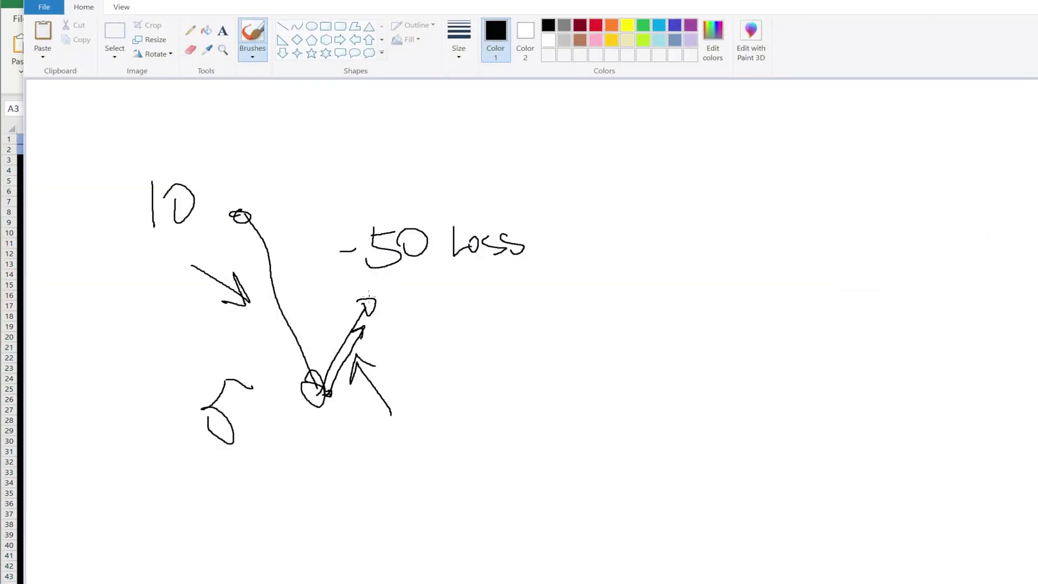
pyautogui.moveTo(375, 317); pyautogui.dragTo(580, 304)
pyautogui.moveTo(576, 287); pyautogui.dragTo(544, 315)
pyautogui.moveTo(626, 347); pyautogui.dragTo(578, 327)
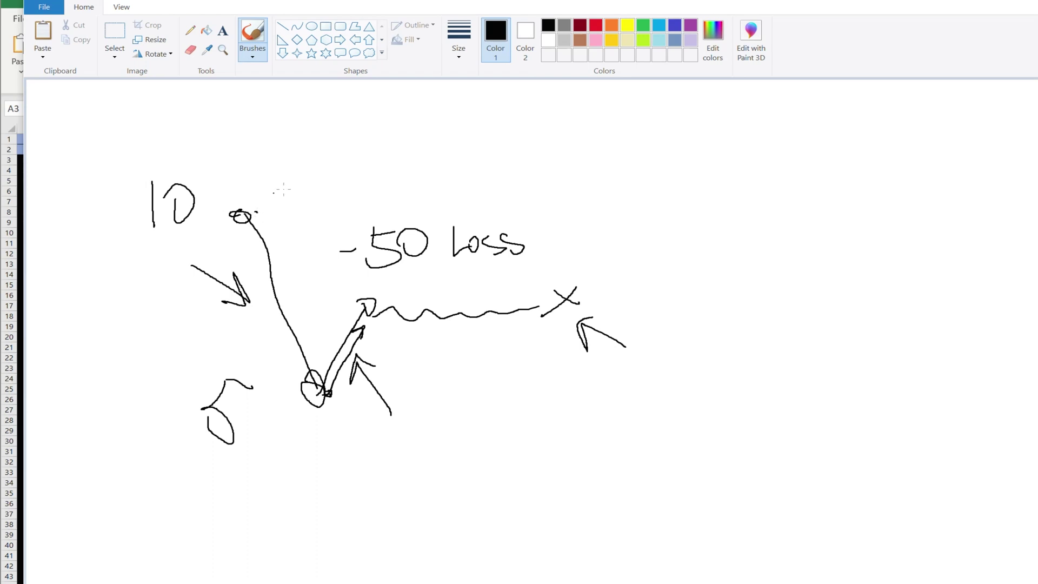
pyautogui.moveTo(333, 193)
pyautogui.mouseDown()
pyautogui.moveTo(550, 195)
pyautogui.moveTo(582, 279)
pyautogui.moveTo(593, 259)
pyautogui.mouseUp()
pyautogui.moveTo(584, 280); pyautogui.dragTo(547, 268)
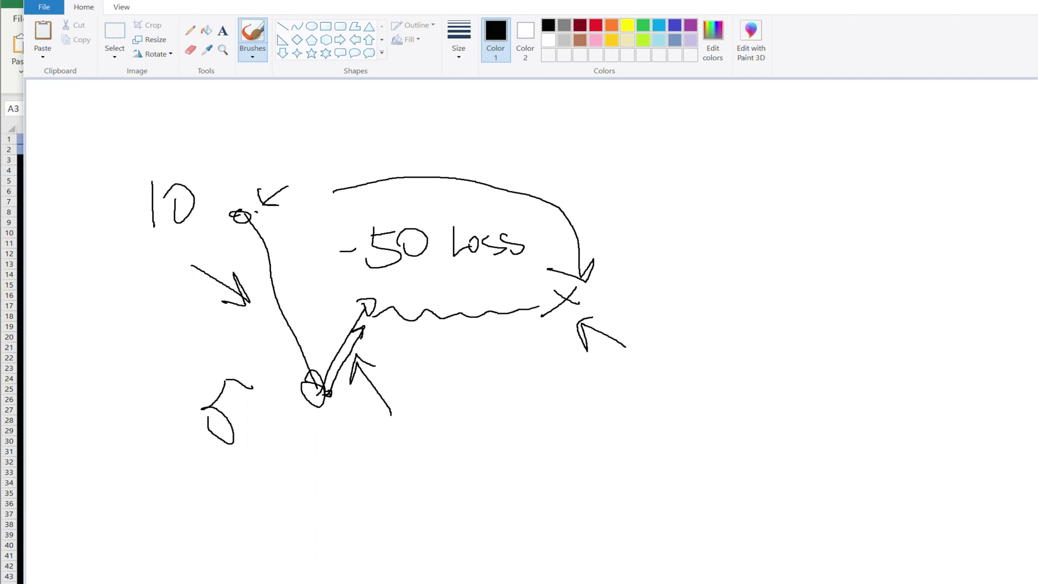
# Step: Switch back to the Excel workbook and inspect the Par Bounce formula in cell H5
pyautogui.click(703, 581)
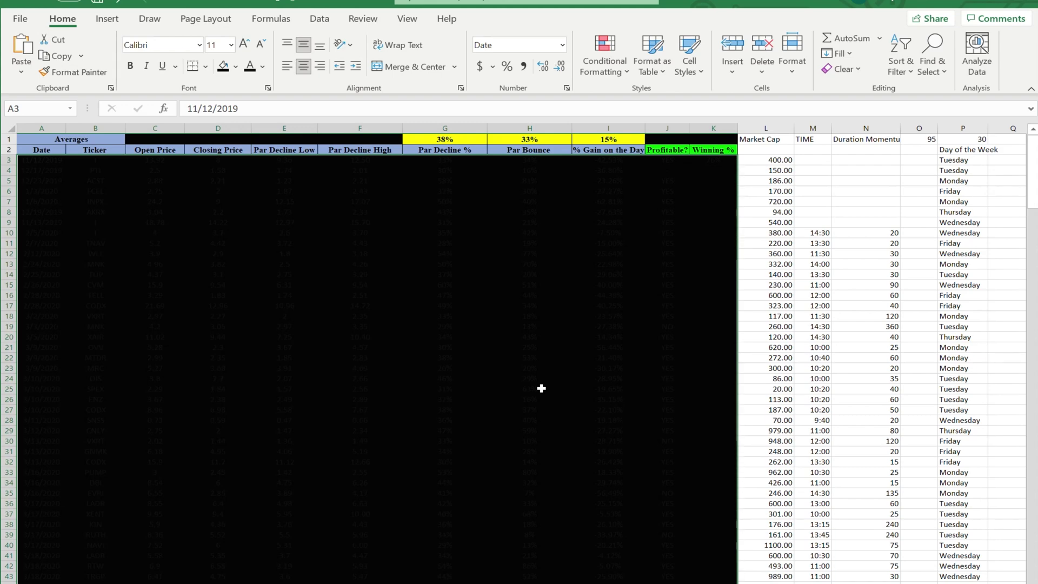
pyautogui.scroll(-13, 595, 471)
pyautogui.scroll(13, 578, 485)
pyautogui.click(667, 181)
pyautogui.click(506, 179)
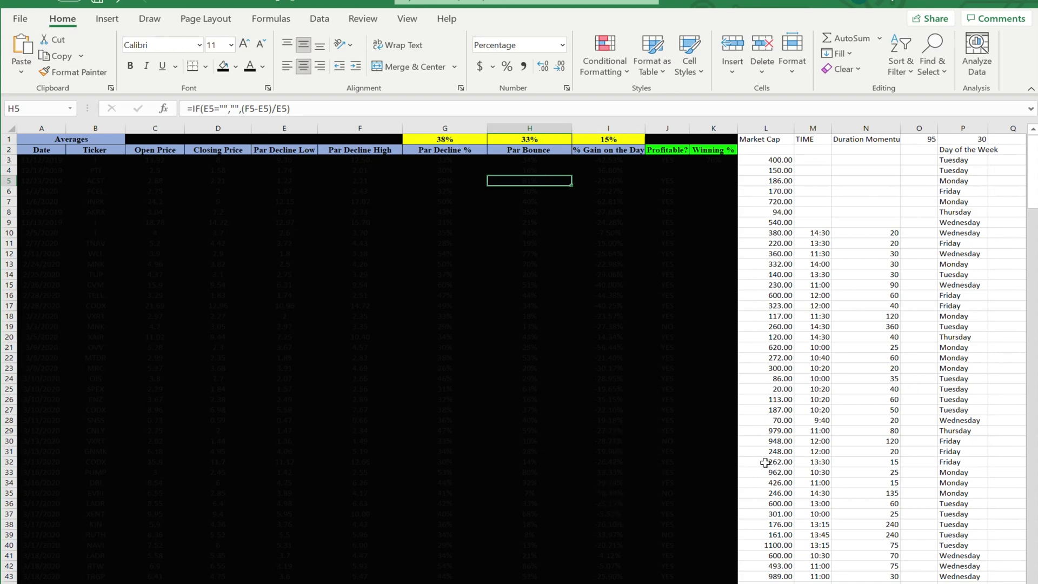
# Step: Look over the columns beyond Day of the Week, including the Win Adj. and Adj. Bounce figures and the yellow block from W13
pyautogui.moveTo(1032, 203); pyautogui.dragTo(1010, 230)
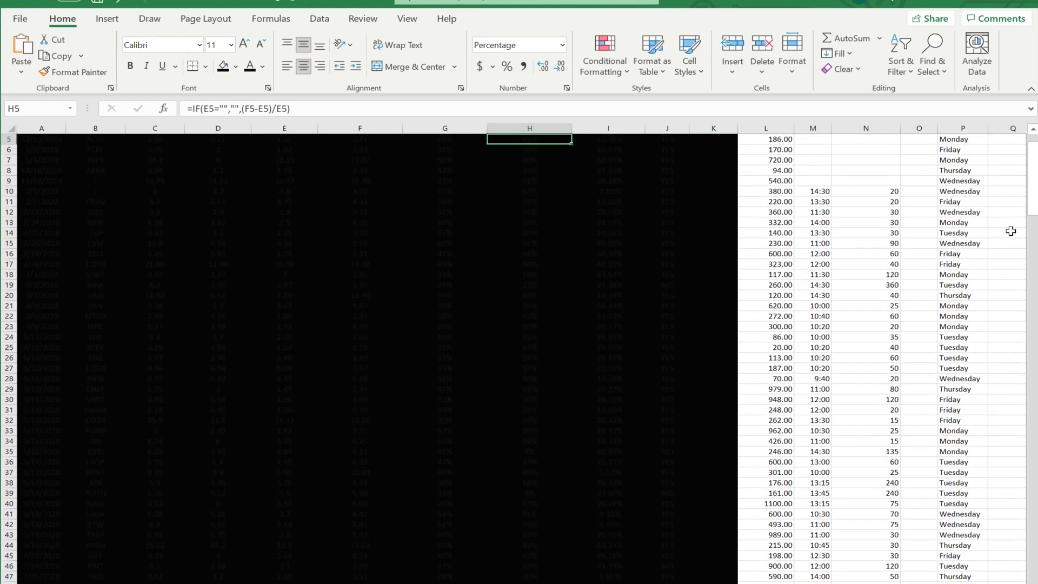
pyautogui.hscroll(5, 931, 582)
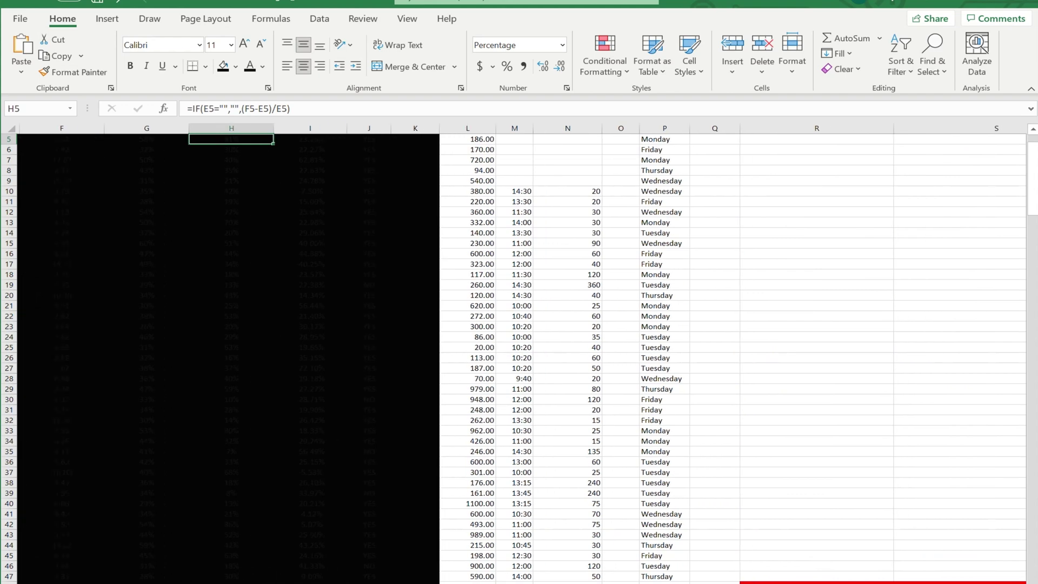
pyautogui.hscroll(1, 931, 583)
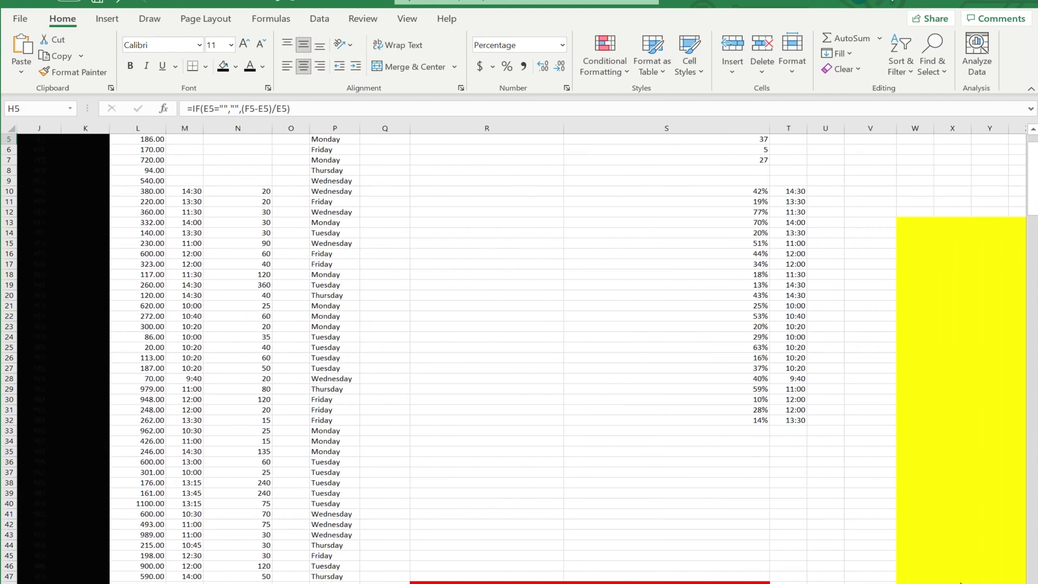
pyautogui.hscroll(-6, 962, 582)
pyautogui.hscroll(6, 962, 582)
pyautogui.scroll(2, 939, 250)
pyautogui.scroll(-7, 920, 211)
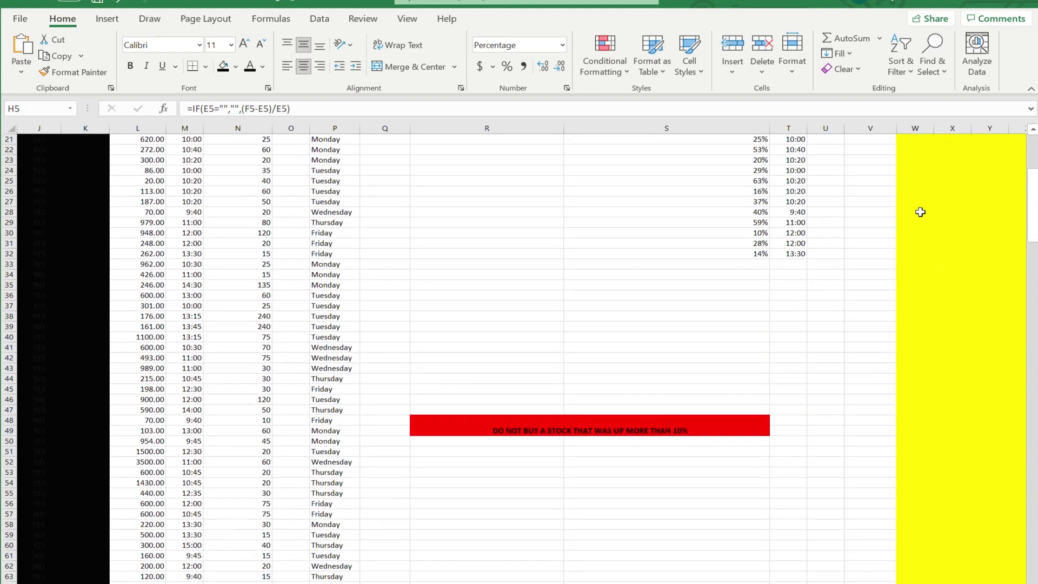
pyautogui.click(920, 233)
pyautogui.scroll(7, 941, 320)
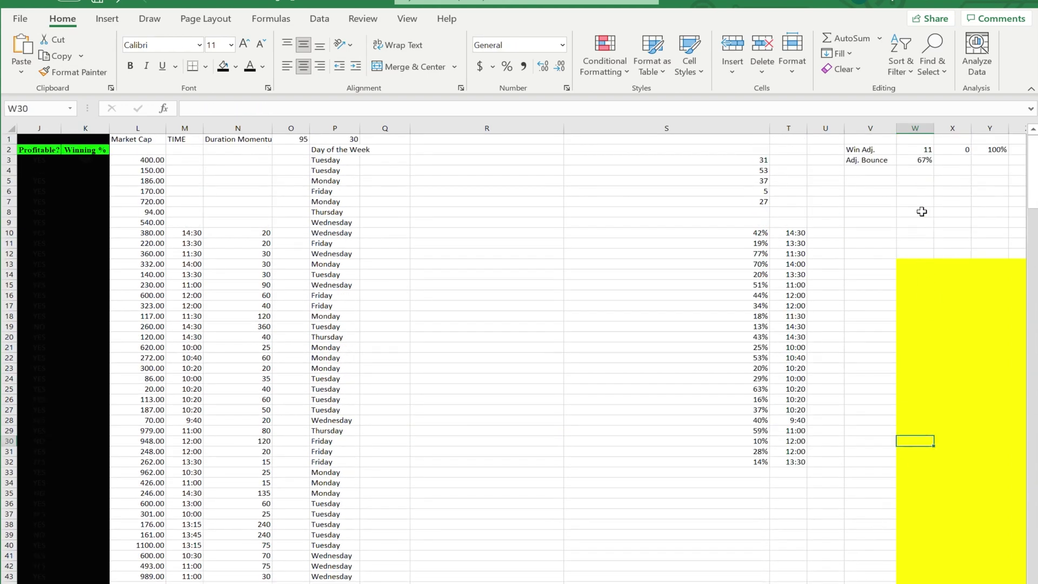
pyautogui.click(920, 276)
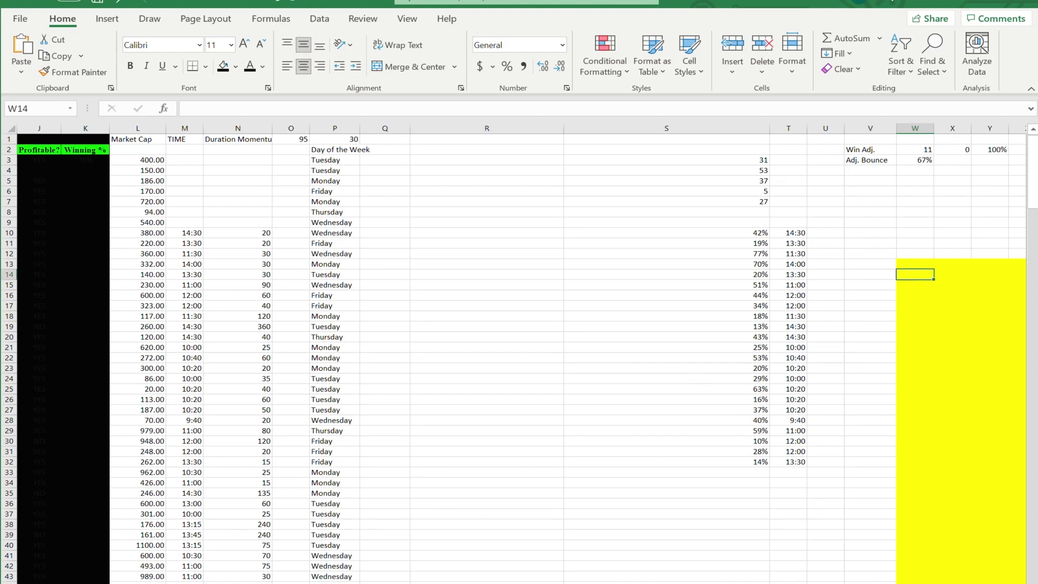
# Step: Return to the main table and inspect the Par Decline % formulas in several cells from G3 down
pyautogui.hscroll(-5, 523, 354)
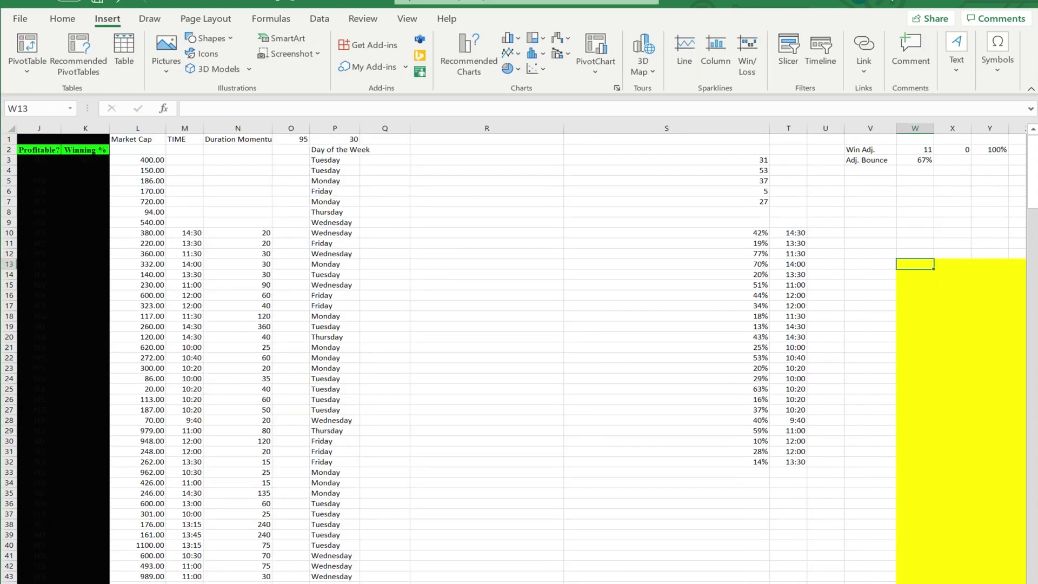
pyautogui.hscroll(-2, 519, 351)
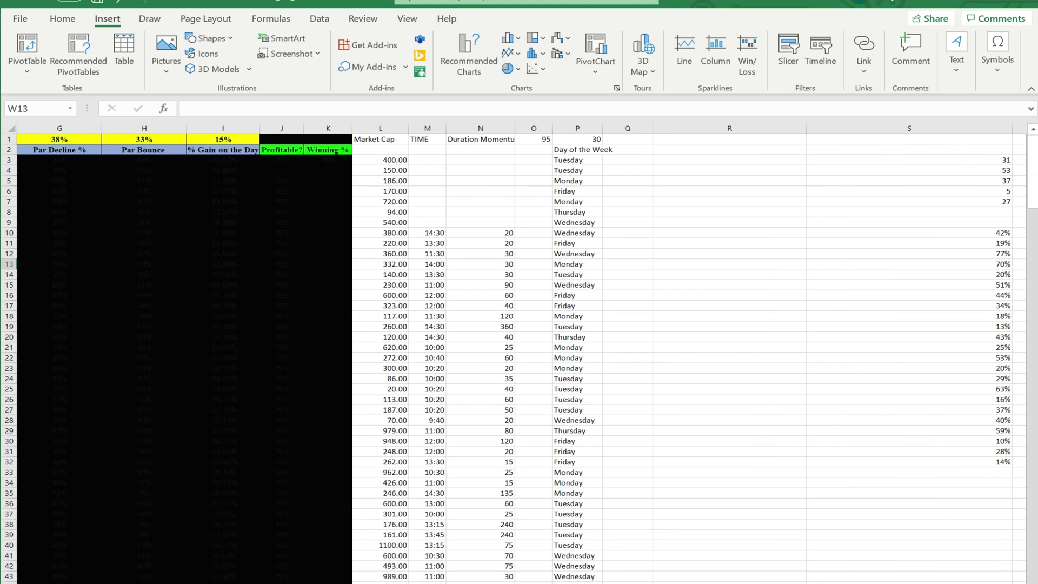
pyautogui.hscroll(-3, 519, 352)
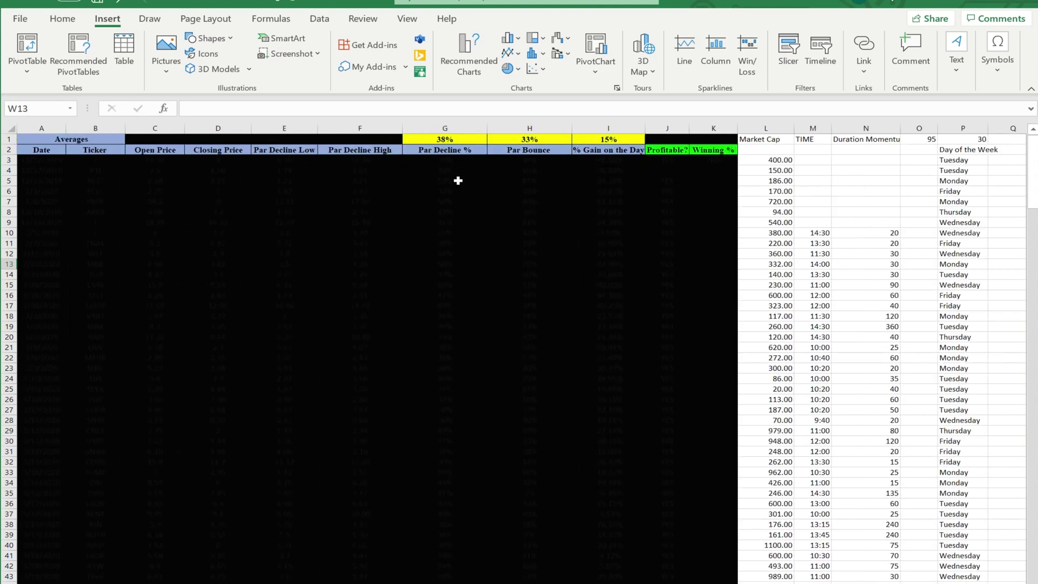
pyautogui.click(437, 161)
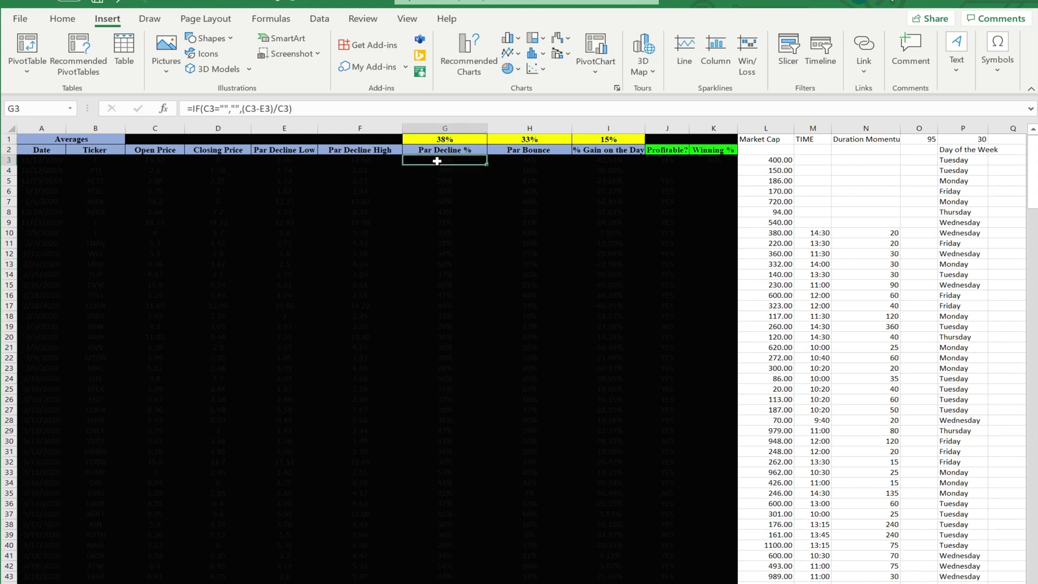
pyautogui.click(445, 170)
pyautogui.click(446, 211)
pyautogui.click(455, 276)
pyautogui.click(452, 244)
pyautogui.click(457, 189)
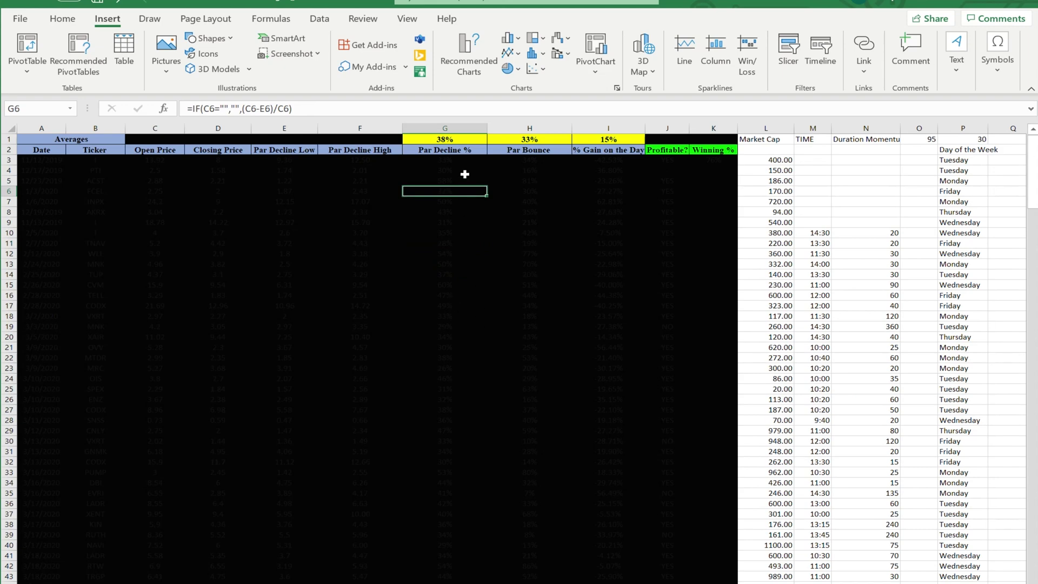
# Step: Select the Par Decline % values in G3:G181 together with the Date and Ticker entries from A3 down
pyautogui.click(444, 161)
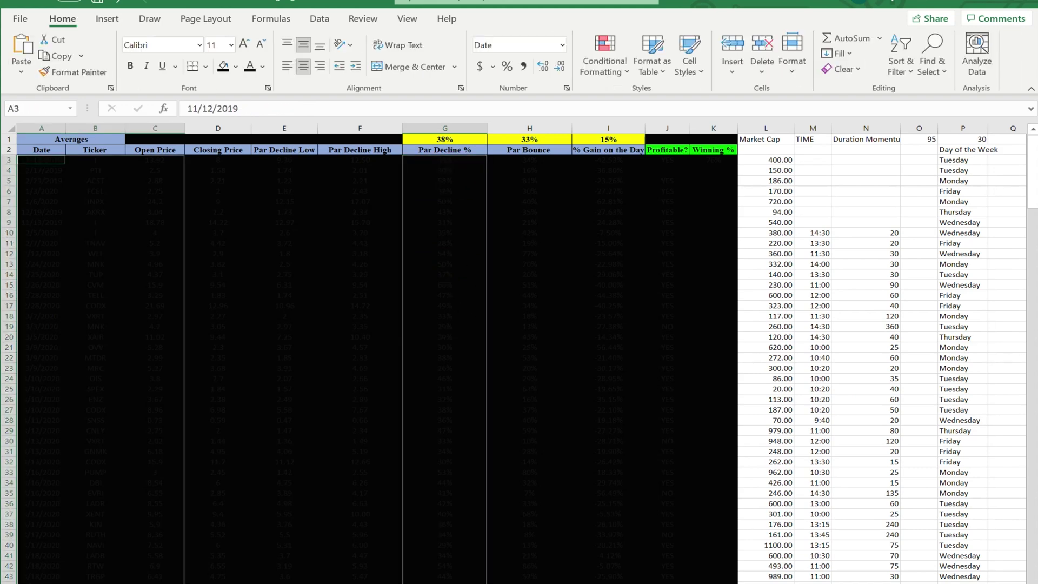
pyautogui.click(498, 244)
pyautogui.moveTo(439, 160); pyautogui.dragTo(445, 536)
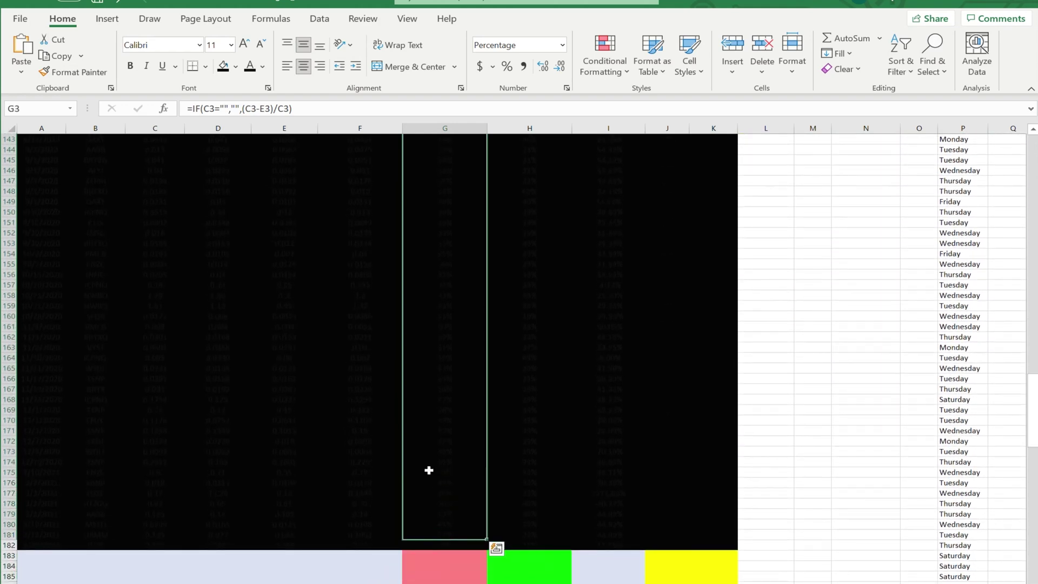
pyautogui.scroll(20, 411, 432)
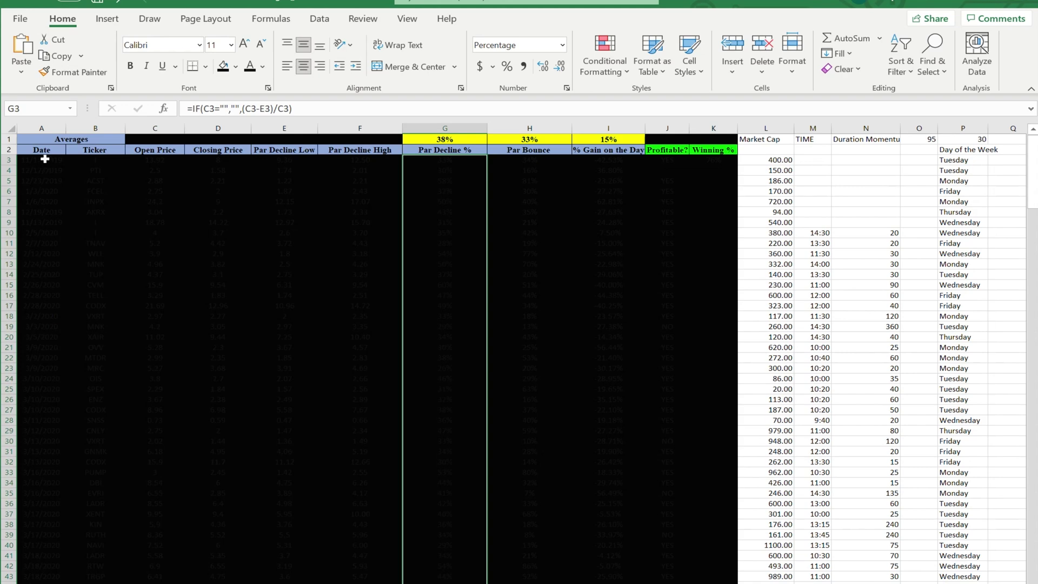
pyautogui.moveTo(45, 158); pyautogui.dragTo(104, 387)
pyautogui.scroll(20, 251, 378)
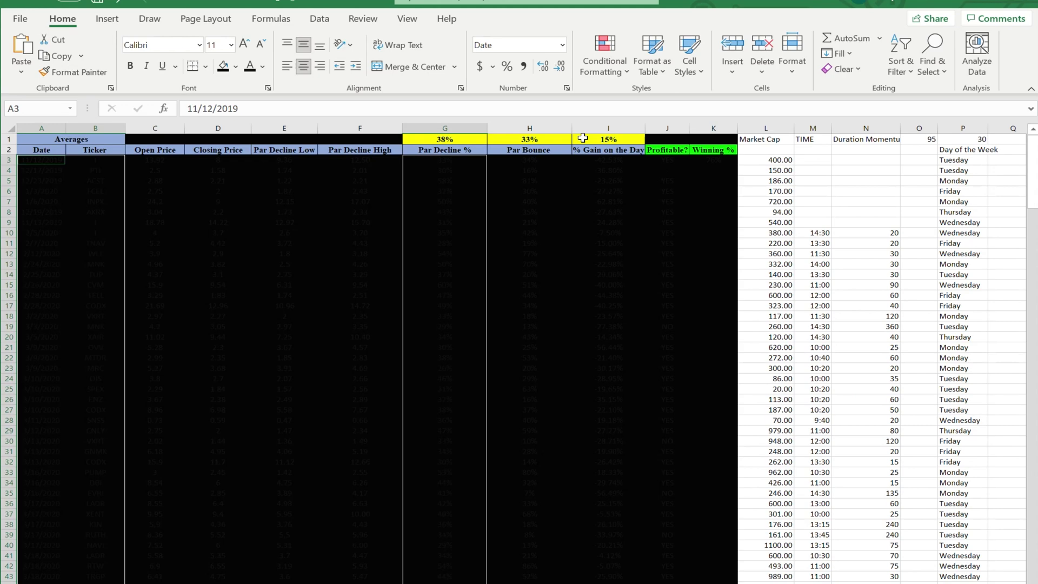
# Step: Insert a histogram chart from the selected Date, Ticker and Par Decline % data
pyautogui.click(118, 20)
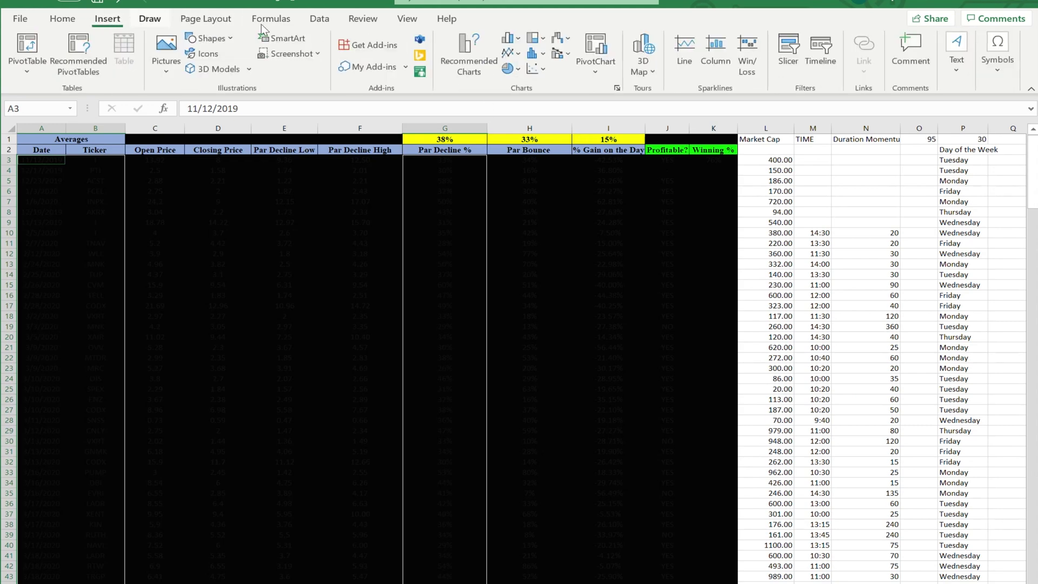
pyautogui.click(537, 53)
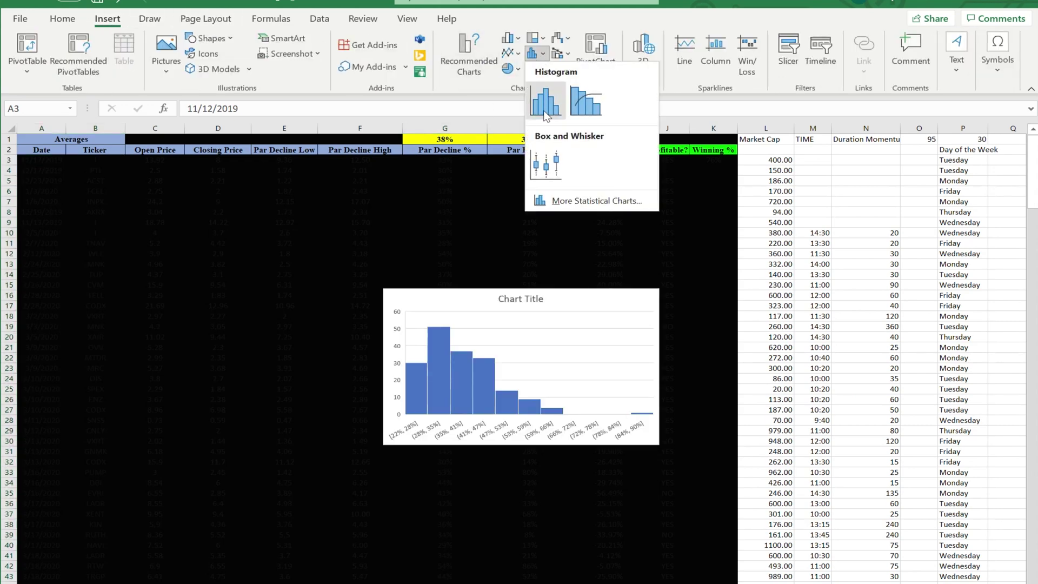
pyautogui.click(545, 112)
# Step: Apply the dark gradient chart style and enlarge the histogram to span about columns D to O from row 5 down
pyautogui.moveTo(575, 303); pyautogui.dragTo(724, 383)
pyautogui.moveTo(523, 379); pyautogui.dragTo(290, 220)
pyautogui.click(419, 53)
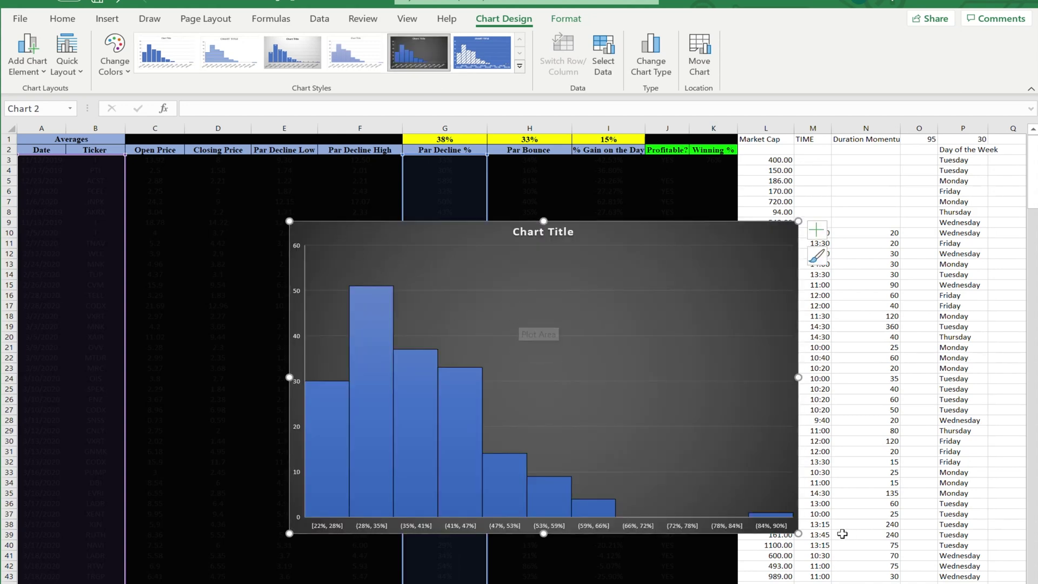
pyautogui.moveTo(798, 533); pyautogui.dragTo(885, 573)
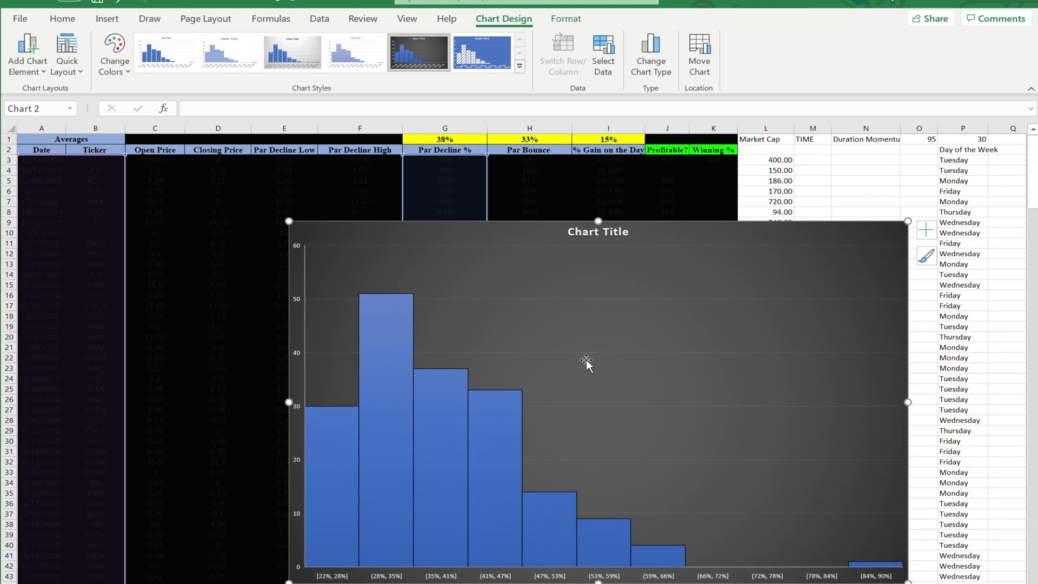
pyautogui.moveTo(287, 220); pyautogui.dragTo(223, 178)
# Step: Title the histogram "Decline % L.C.DB"
pyautogui.click(565, 190)
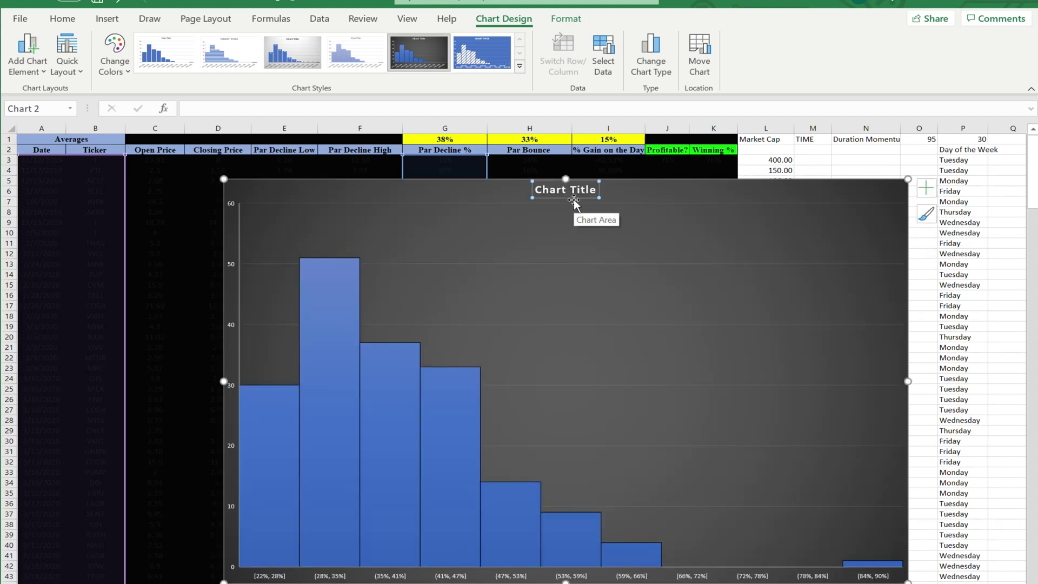
pyautogui.write('Declione')
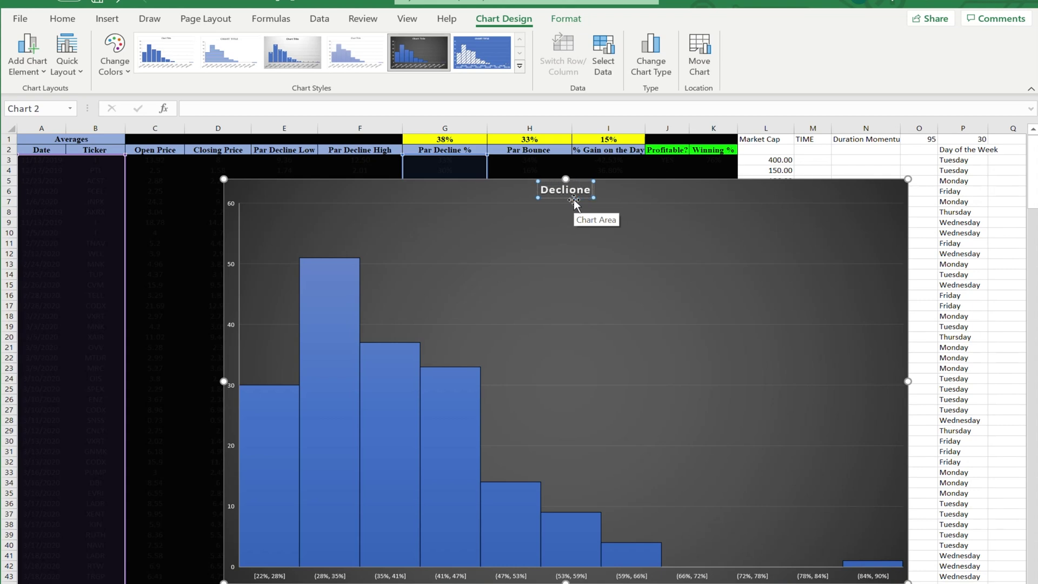
pyautogui.press('BackSpace')
pyautogui.press('BackSpace')
pyautogui.press('BackSpace')
pyautogui.write('ne % L')
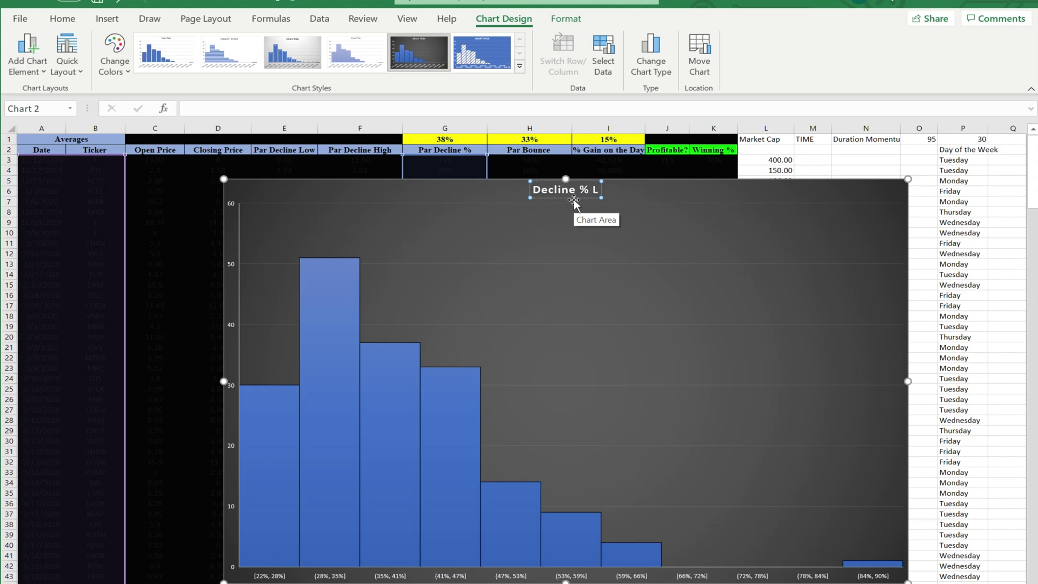
pyautogui.write('.C')
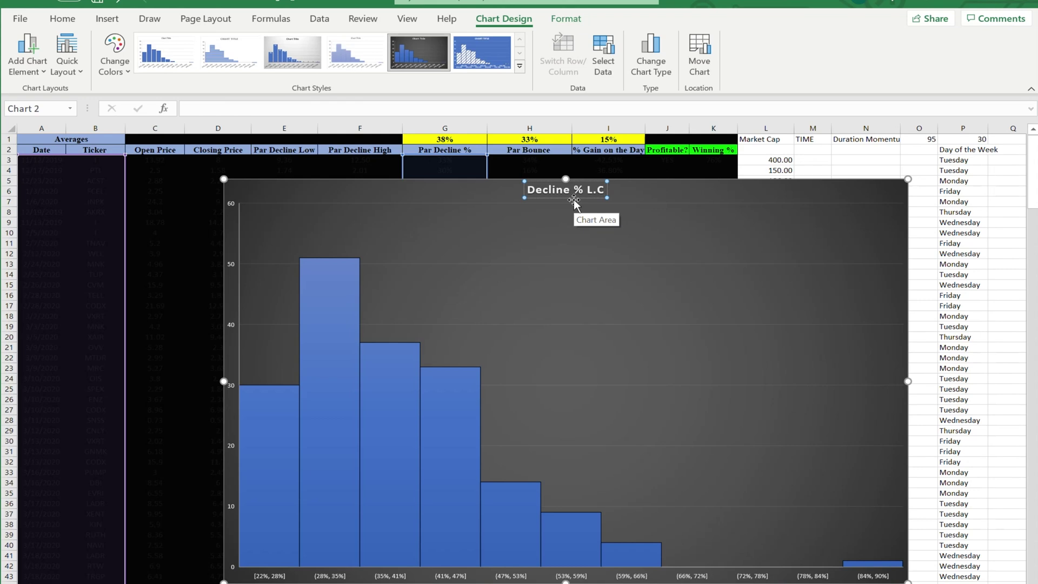
pyautogui.write('.D')
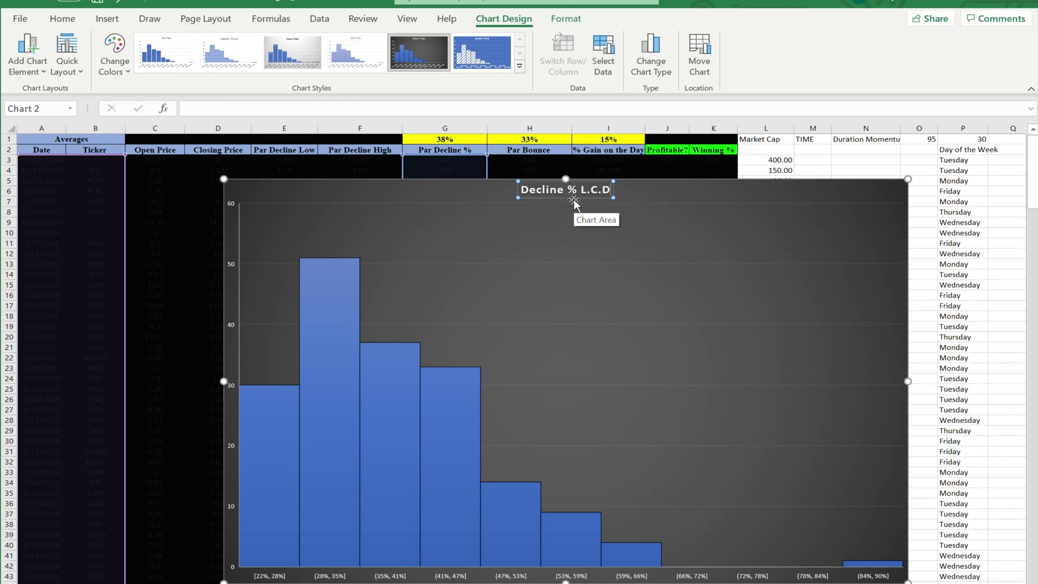
pyautogui.write('B')
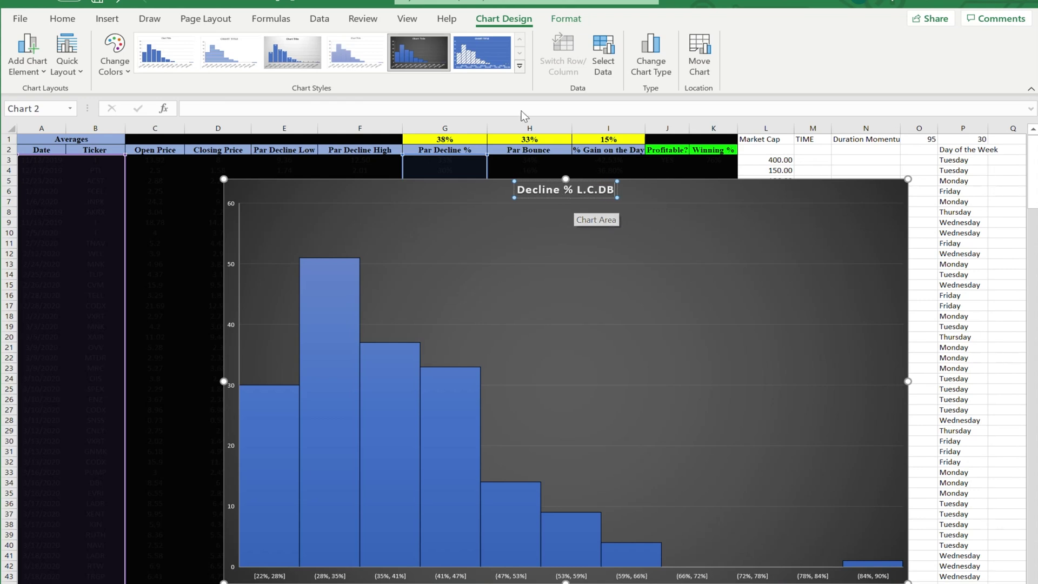
pyautogui.click(516, 396)
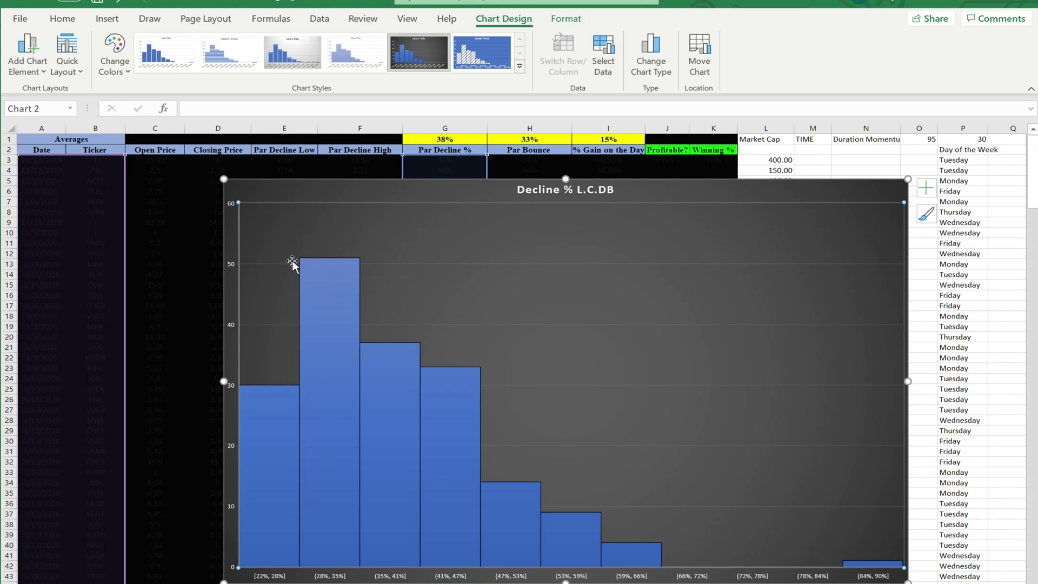
# Step: Switch to Paint, erase the whole decline-and-bounce sketch and get the brush ready for drawing
pyautogui.moveTo(304, 262)
pyautogui.moveTo(337, 505)
pyautogui.hotkey('alt', 'Tab')
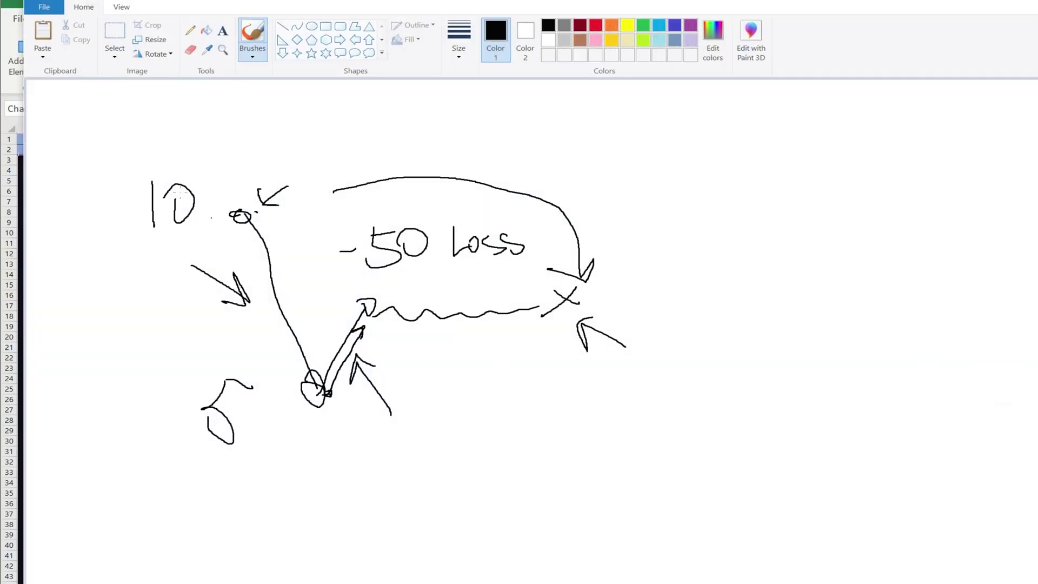
pyautogui.click(115, 41)
pyautogui.moveTo(78, 115); pyautogui.dragTo(719, 508)
pyautogui.press('Delete')
pyautogui.click(253, 35)
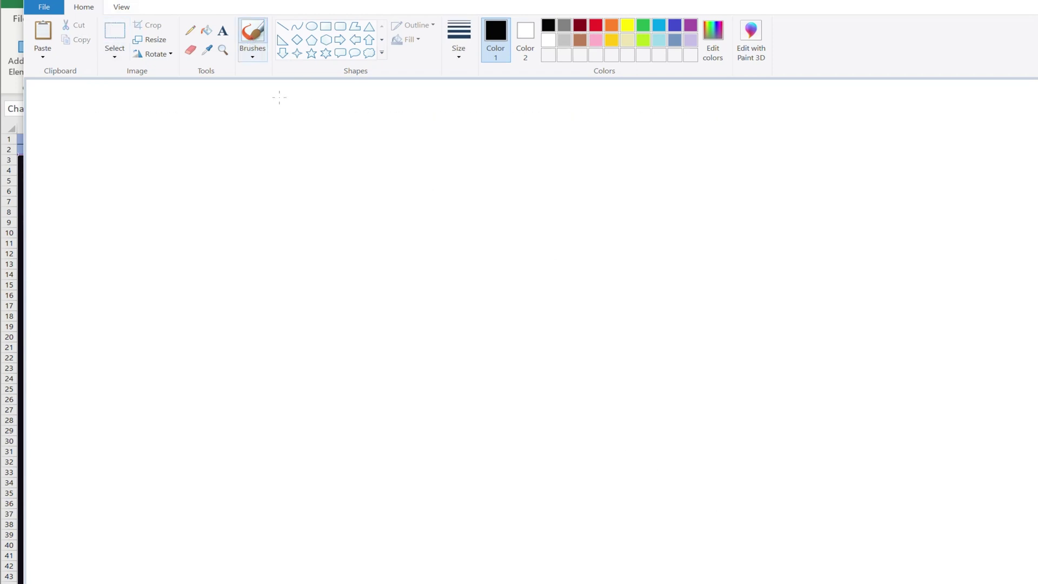
# Step: Sketch a decline line falling from a circled point labelled 10 to a low labelled 5, with 50 written beside it
pyautogui.moveTo(252, 208); pyautogui.dragTo(270, 235)
pyautogui.moveTo(168, 180); pyautogui.dragTo(168, 220)
pyautogui.moveTo(184, 195)
pyautogui.mouseDown()
pyautogui.moveTo(184, 216)
pyautogui.moveTo(167, 219)
pyautogui.mouseUp()
pyautogui.moveTo(281, 220); pyautogui.dragTo(348, 415)
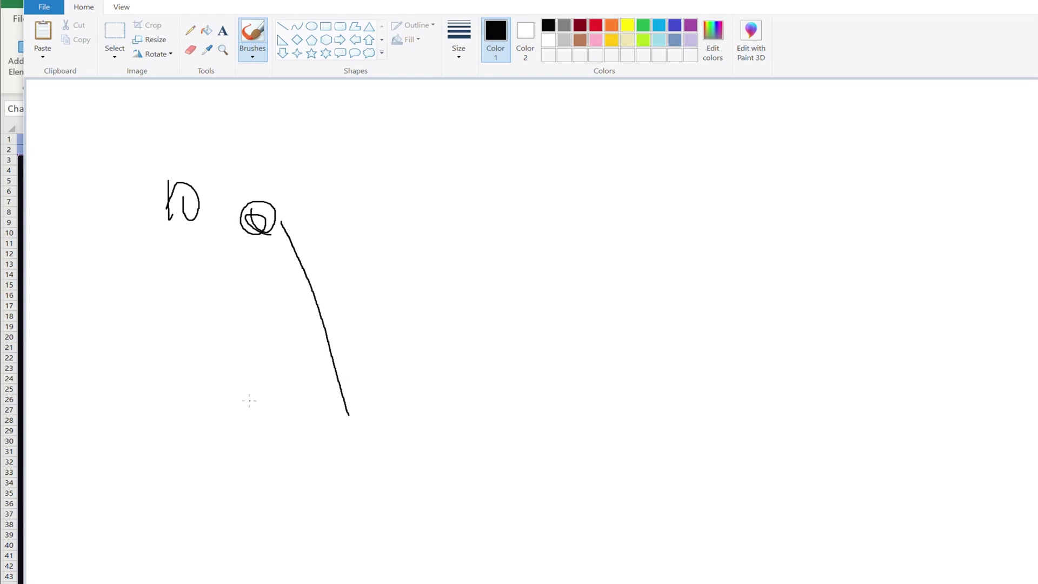
pyautogui.moveTo(247, 421)
pyautogui.mouseDown()
pyautogui.moveTo(238, 427)
pyautogui.moveTo(279, 404)
pyautogui.mouseUp()
pyautogui.moveTo(237, 313)
pyautogui.mouseDown()
pyautogui.moveTo(240, 337)
pyautogui.moveTo(219, 332)
pyautogui.mouseUp()
pyautogui.moveTo(226, 320)
pyautogui.mouseDown()
pyautogui.moveTo(253, 319)
pyautogui.moveTo(248, 338)
pyautogui.mouseUp()
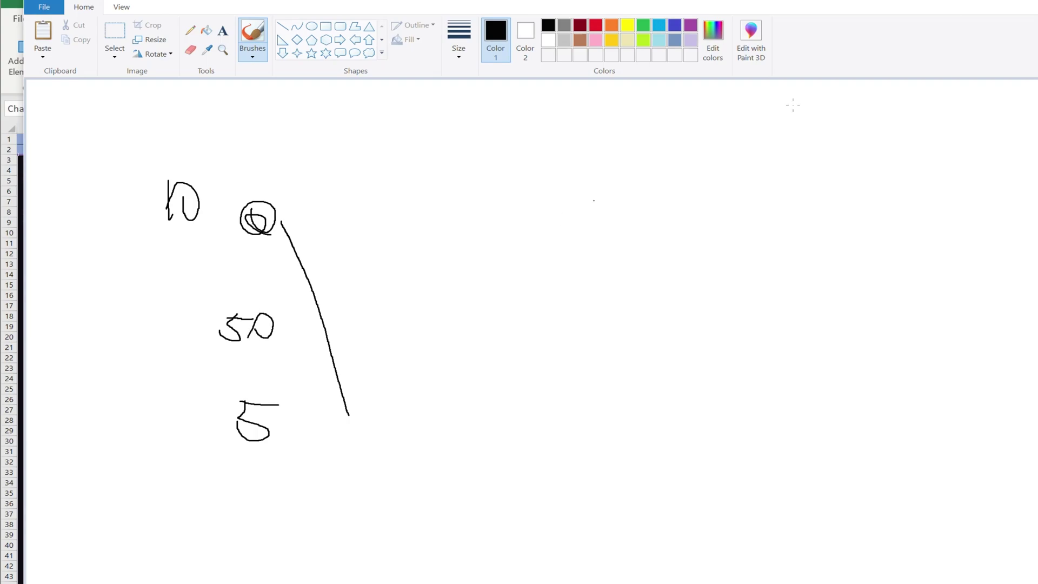
# Step: Check the Excel histogram, return to Paint, underline the 50 and sketch a second, shorter decline labelled -28% and 350
pyautogui.hotkey('alt', 'Tab')
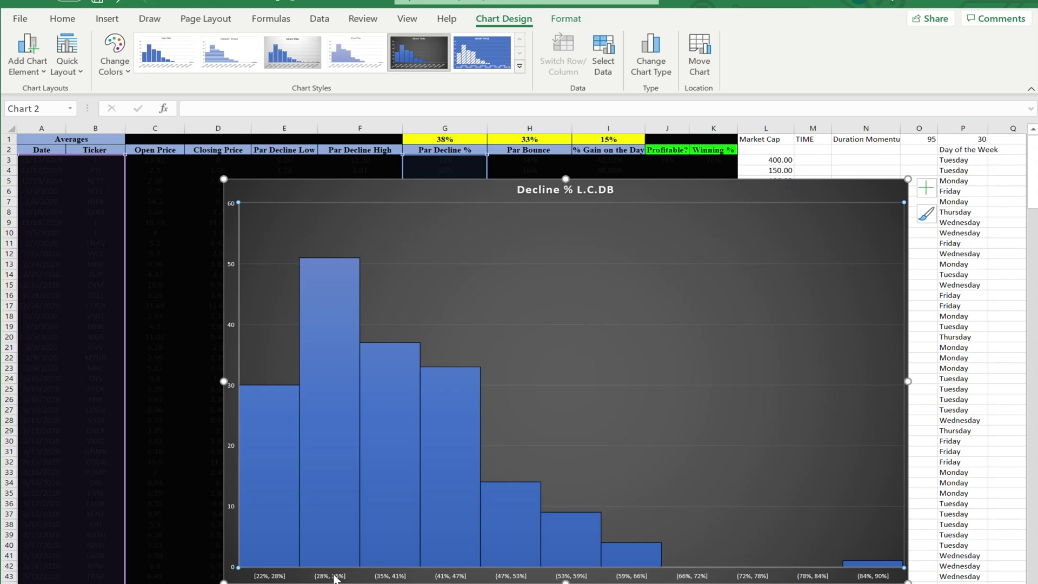
pyautogui.hotkey('alt', 'Tab')
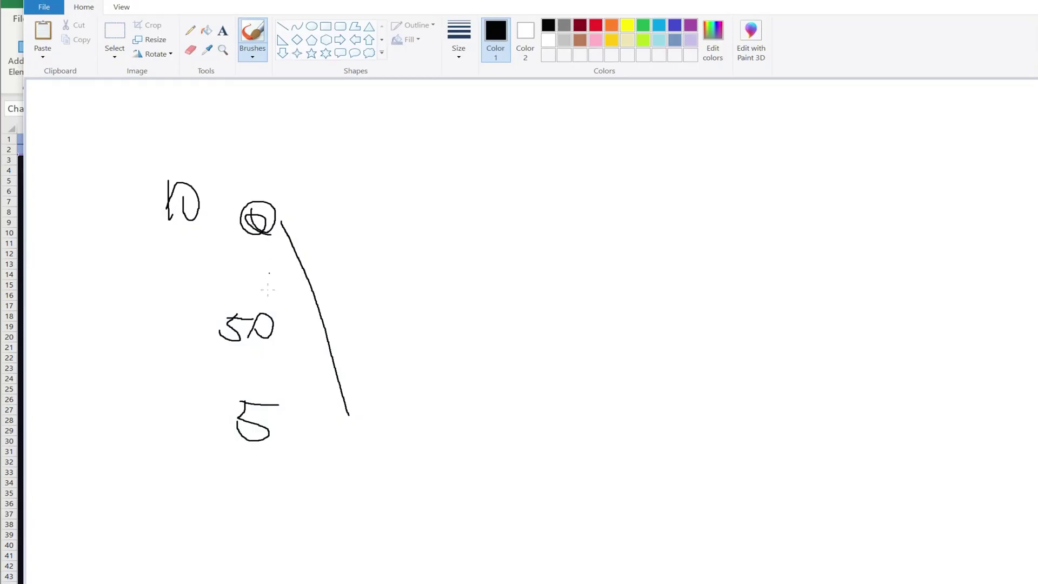
pyautogui.moveTo(253, 349); pyautogui.dragTo(234, 349)
pyautogui.moveTo(451, 201); pyautogui.dragTo(505, 288)
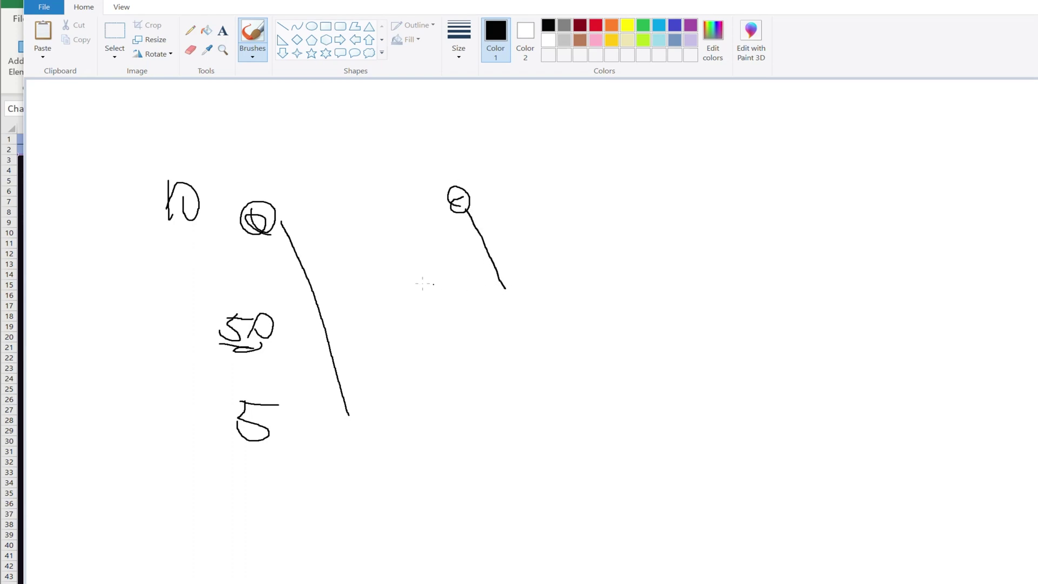
pyautogui.moveTo(419, 297); pyautogui.dragTo(422, 312)
pyautogui.moveTo(447, 280)
pyautogui.mouseDown()
pyautogui.moveTo(451, 310)
pyautogui.moveTo(481, 311)
pyautogui.mouseUp()
pyautogui.moveTo(490, 350)
pyautogui.mouseDown()
pyautogui.moveTo(489, 381)
pyautogui.moveTo(520, 386)
pyautogui.moveTo(558, 358)
pyautogui.moveTo(553, 371)
pyautogui.mouseUp()
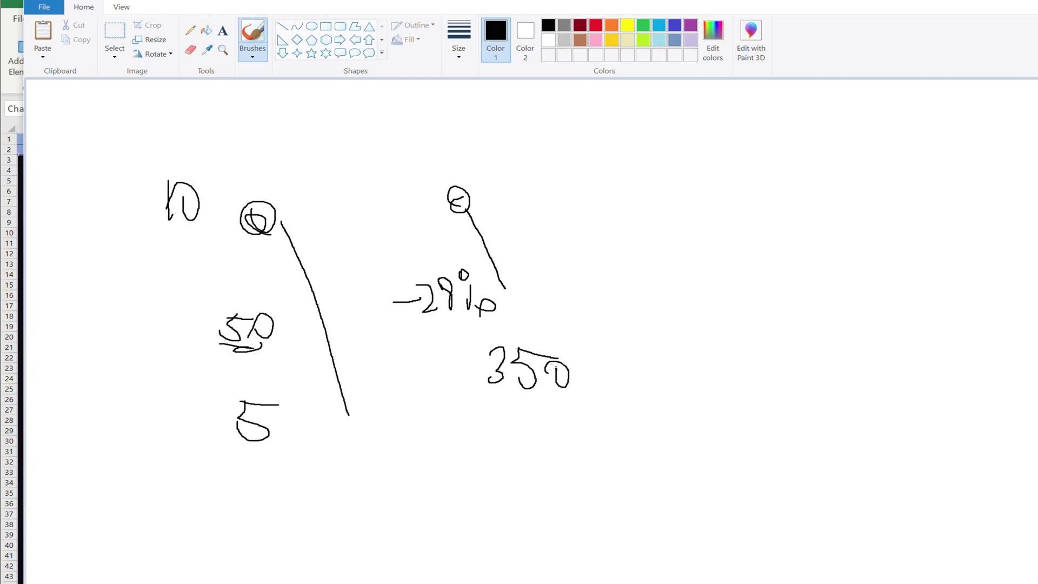
# Step: Switch to Excel and compare the heights of the histogram's lower decline bars
pyautogui.hotkey('alt', 'Tab')
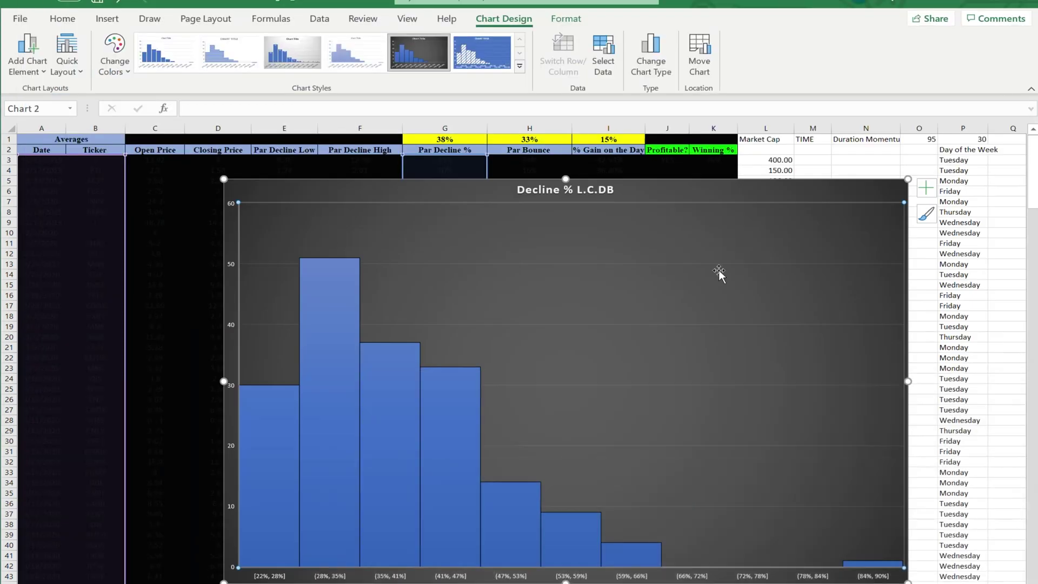
pyautogui.moveTo(330, 481)
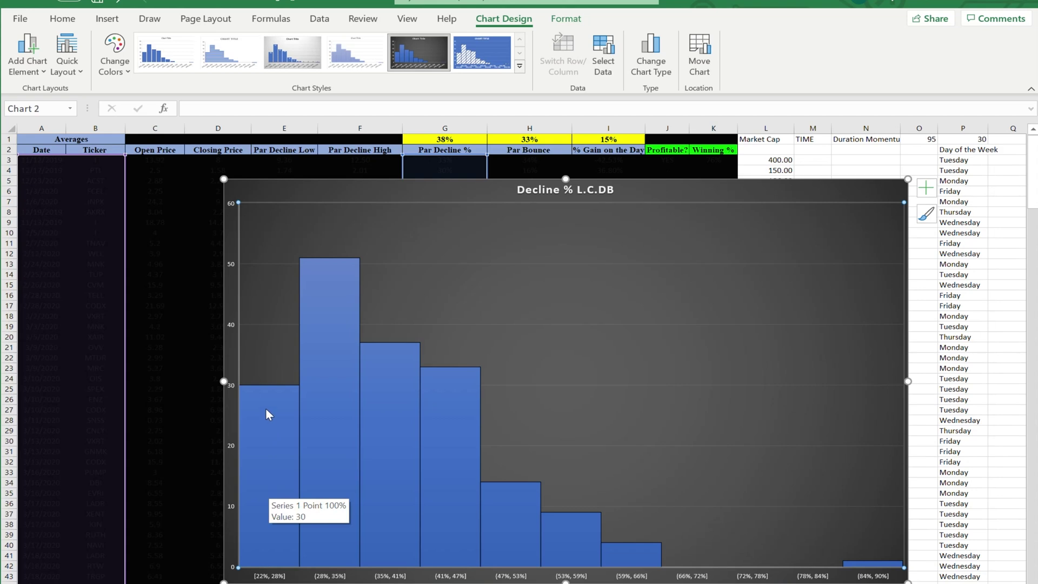
pyautogui.moveTo(370, 352)
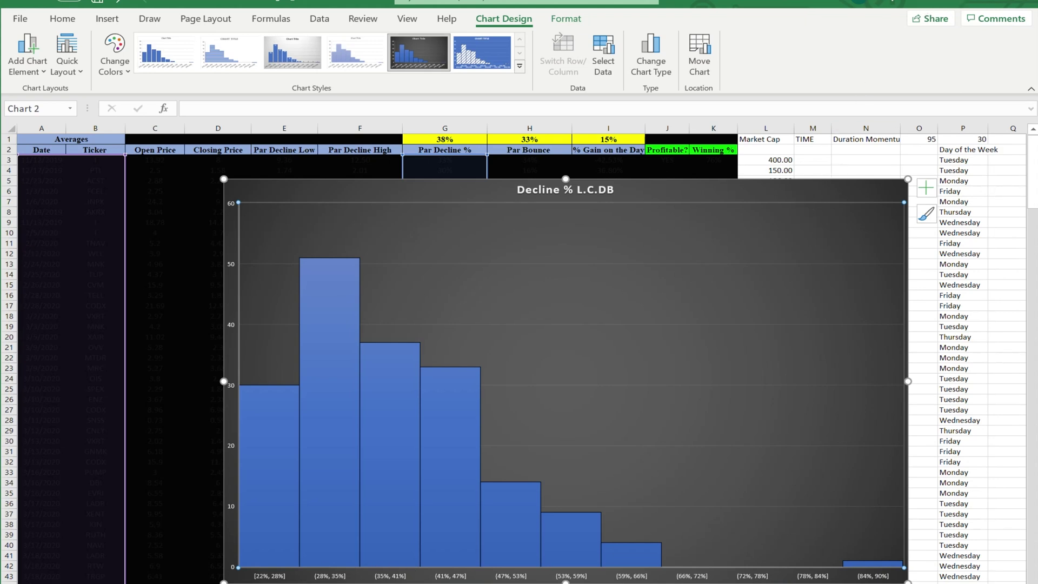
# Step: Return to Paint, erase both decline sketches and reselect the brush
pyautogui.hotkey('alt', 'Tab')
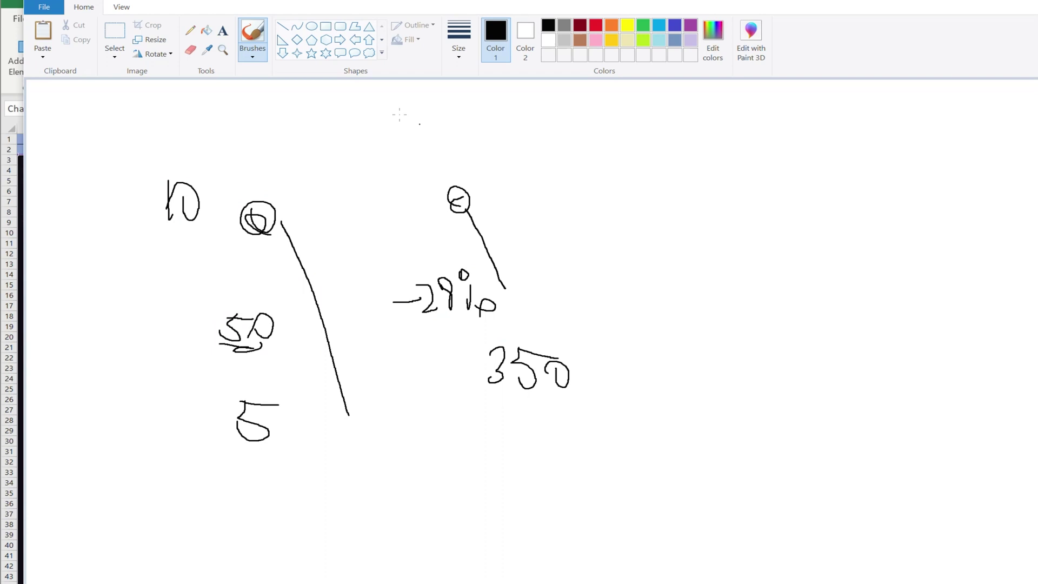
pyautogui.click(114, 27)
pyautogui.moveTo(99, 114)
pyautogui.mouseDown()
pyautogui.moveTo(527, 435)
pyautogui.moveTo(591, 496)
pyautogui.mouseUp()
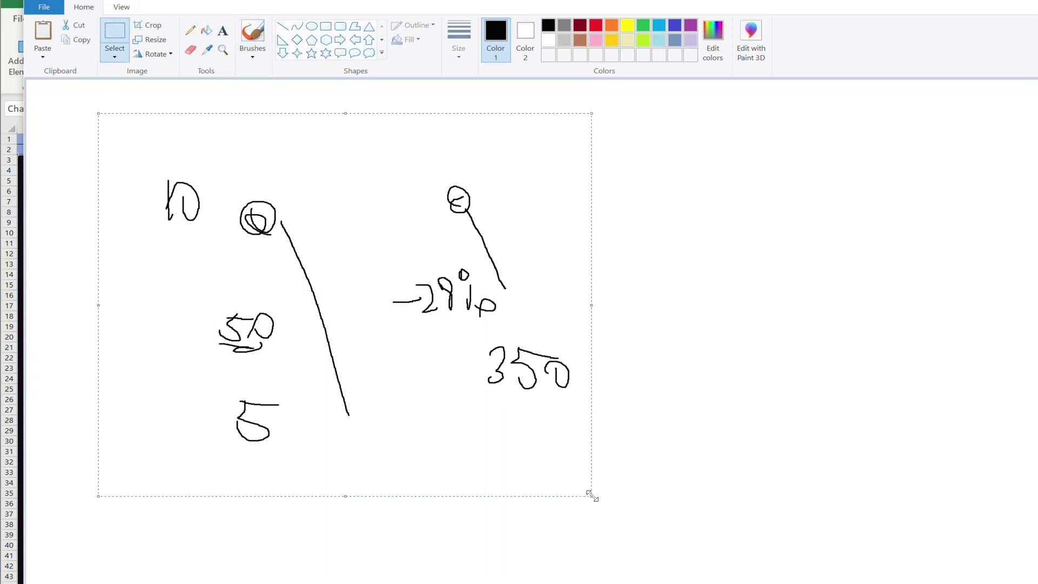
pyautogui.press('Delete')
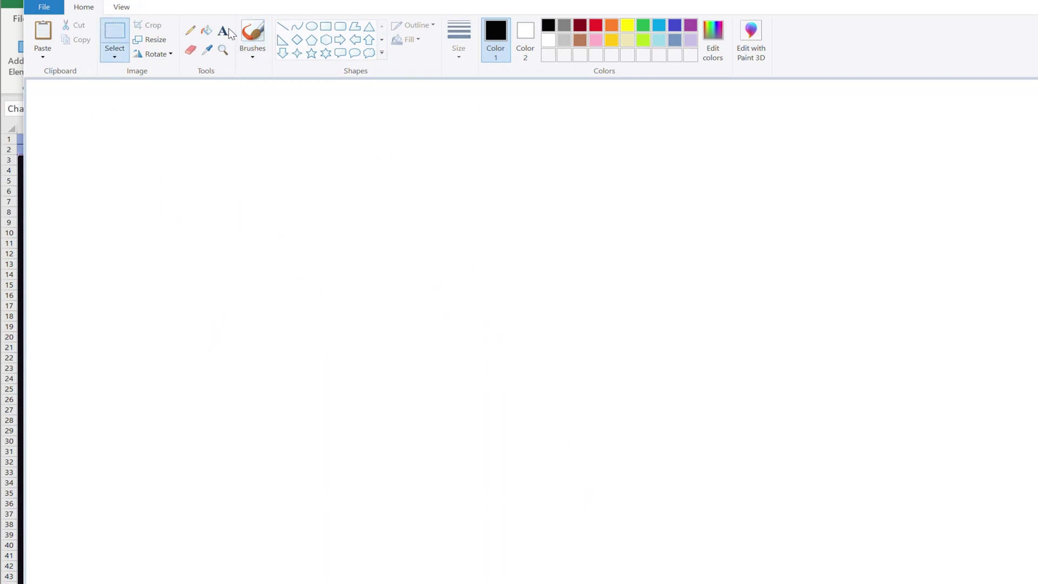
pyautogui.click(252, 36)
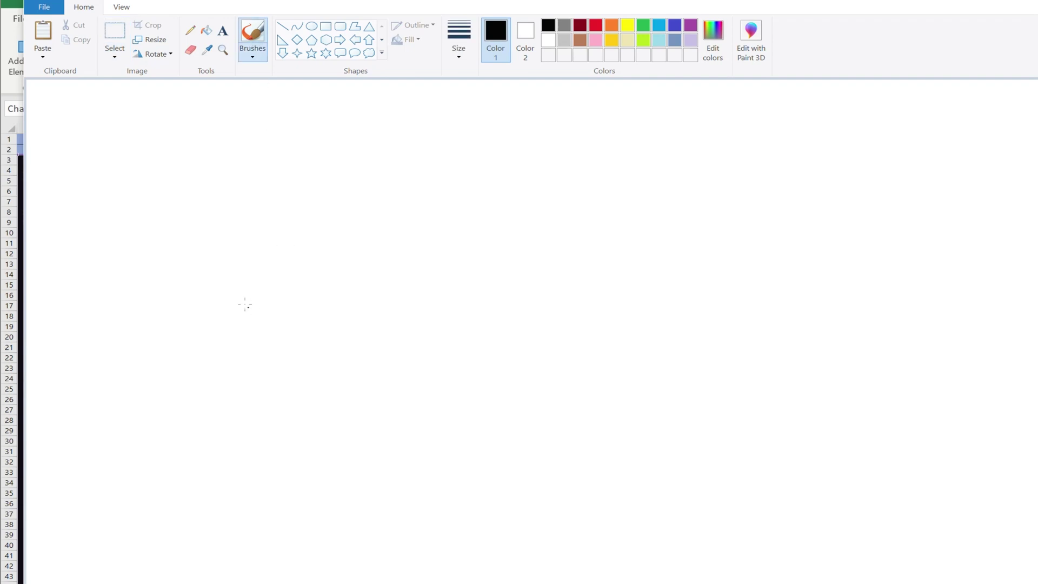
# Step: Handwrite -22% and -47% as the two ends of a range, side by side on the blank canvas
pyautogui.moveTo(180, 322)
pyautogui.mouseDown()
pyautogui.moveTo(226, 352)
pyautogui.moveTo(264, 323)
pyautogui.moveTo(275, 351)
pyautogui.mouseUp()
pyautogui.moveTo(292, 307)
pyautogui.mouseDown()
pyautogui.moveTo(293, 326)
pyautogui.moveTo(277, 307)
pyautogui.moveTo(300, 338)
pyautogui.mouseUp()
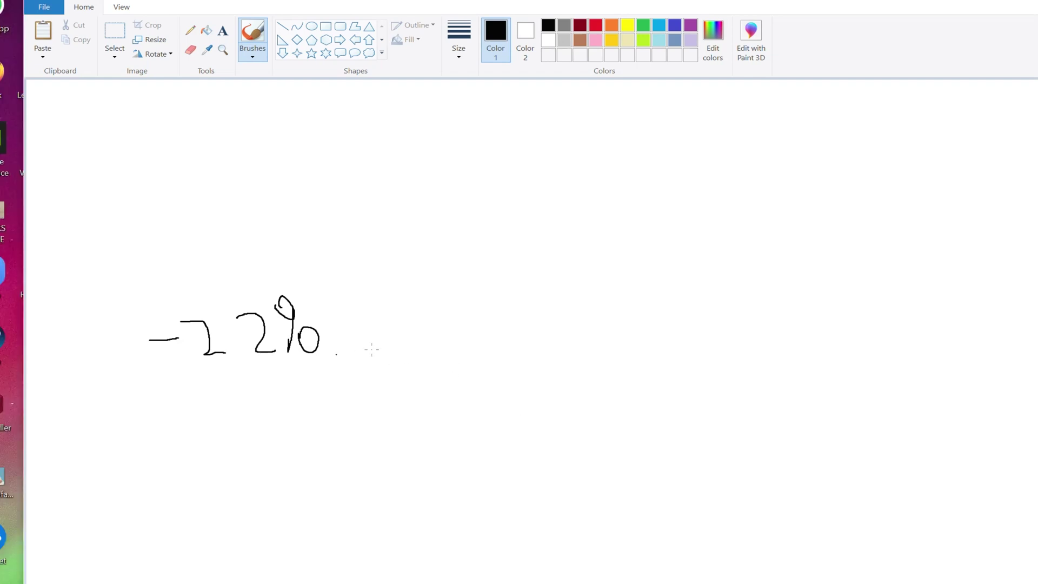
pyautogui.moveTo(615, 321)
pyautogui.mouseDown()
pyautogui.moveTo(656, 325)
pyautogui.moveTo(734, 364)
pyautogui.mouseUp()
pyautogui.moveTo(751, 318)
pyautogui.mouseDown()
pyautogui.moveTo(779, 346)
pyautogui.moveTo(772, 358)
pyautogui.mouseUp()
pyautogui.moveTo(761, 339)
pyautogui.mouseDown()
pyautogui.moveTo(811, 341)
pyautogui.moveTo(804, 358)
pyautogui.mouseUp()
pyautogui.moveTo(796, 307); pyautogui.dragTo(822, 342)
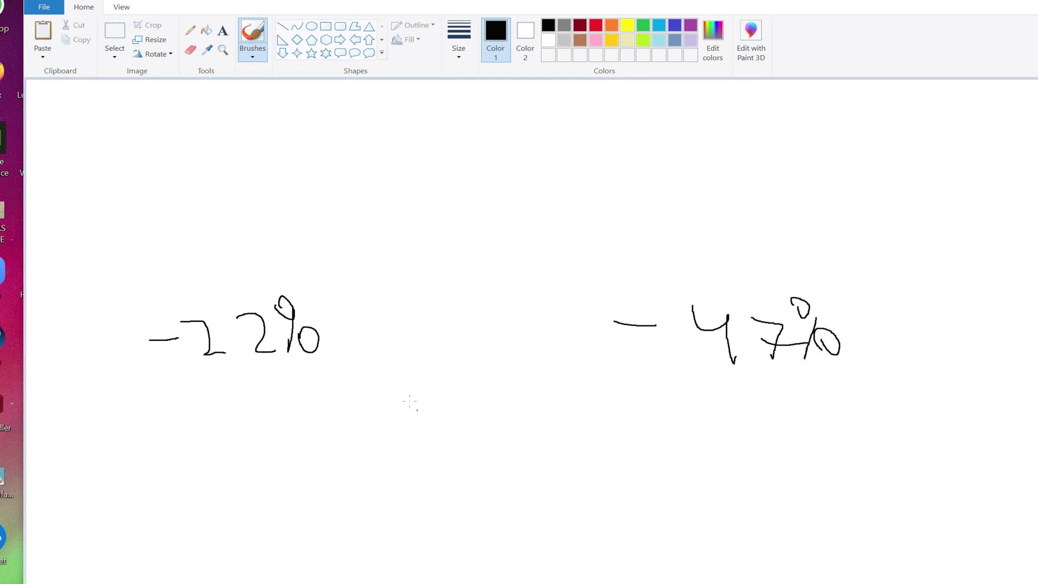
# Step: Handwrite 80% between and below the two range values, with a stroke beneath it
pyautogui.moveTo(394, 383)
pyautogui.mouseDown()
pyautogui.moveTo(412, 432)
pyautogui.moveTo(403, 402)
pyautogui.mouseUp()
pyautogui.moveTo(459, 383); pyautogui.dragTo(460, 436)
pyautogui.moveTo(469, 382); pyautogui.dragTo(459, 410)
pyautogui.moveTo(529, 381); pyautogui.dragTo(513, 450)
pyautogui.moveTo(493, 360); pyautogui.dragTo(508, 380)
pyautogui.moveTo(518, 429); pyautogui.dragTo(537, 427)
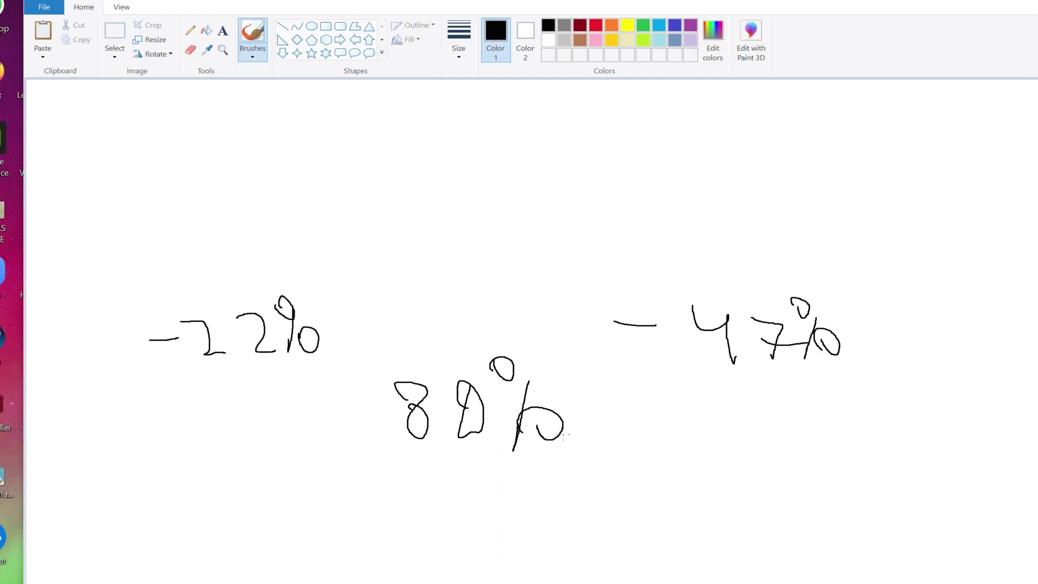
pyautogui.moveTo(425, 476)
pyautogui.mouseDown()
pyautogui.moveTo(508, 485)
pyautogui.moveTo(413, 484)
pyautogui.mouseUp()
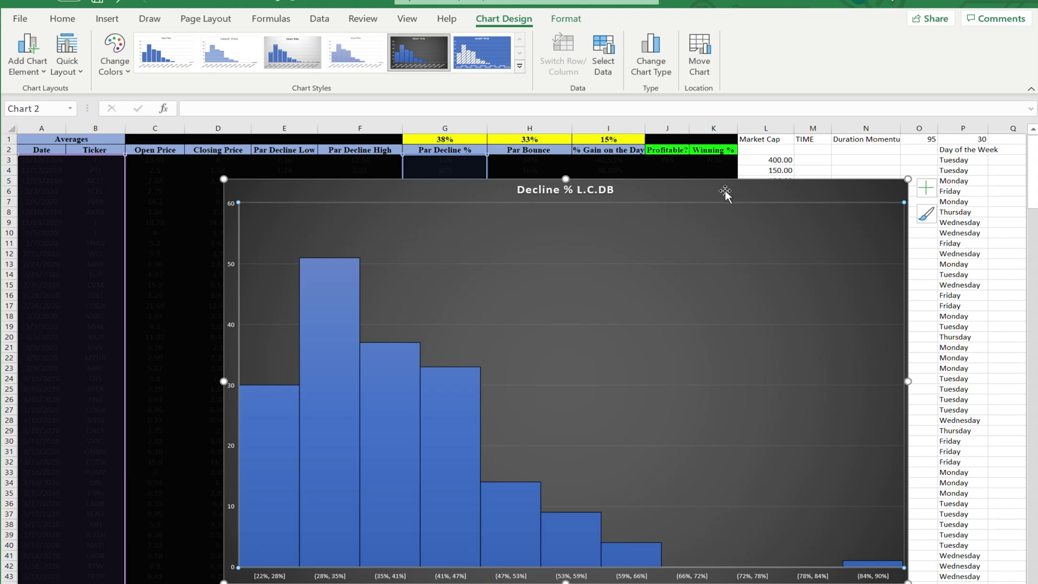
# Step: Back in Excel, move the Decline % L.C.DB histogram away from the main table's columns
pyautogui.moveTo(725, 192); pyautogui.dragTo(869, 184)
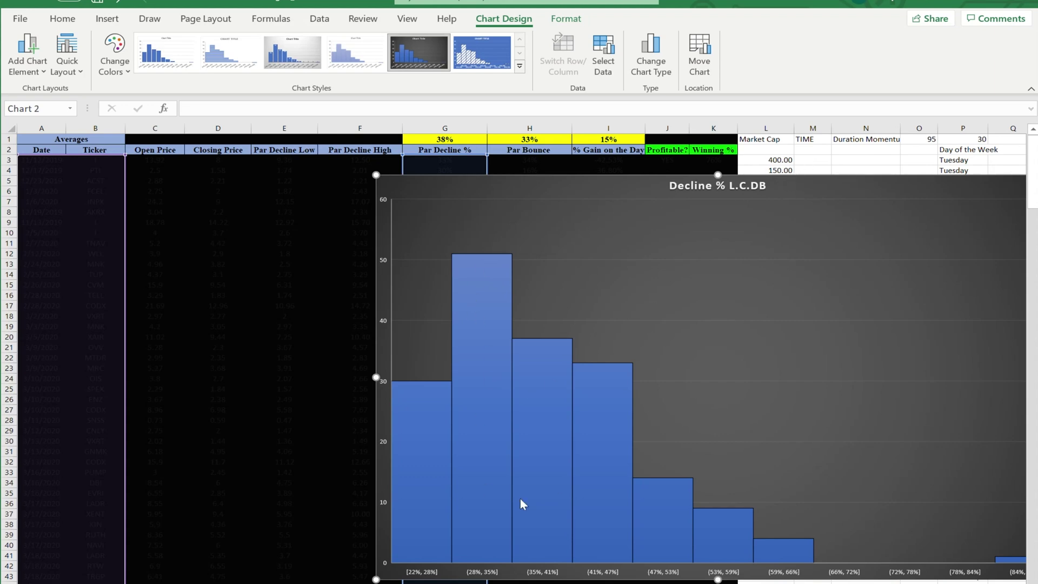
pyautogui.moveTo(484, 261)
pyautogui.moveTo(848, 185); pyautogui.dragTo(894, 187)
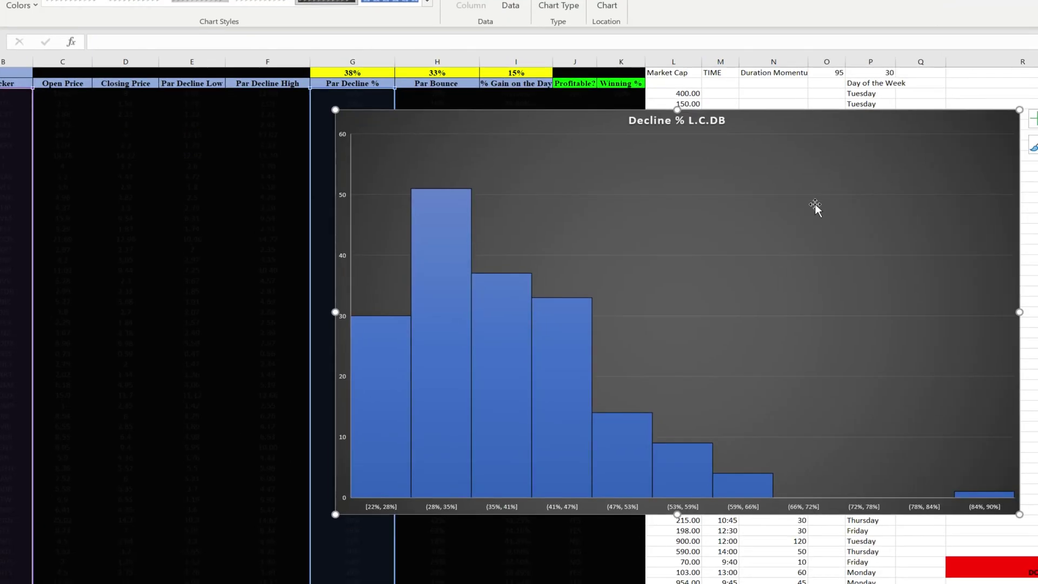
pyautogui.moveTo(757, 135); pyautogui.dragTo(1037, 186)
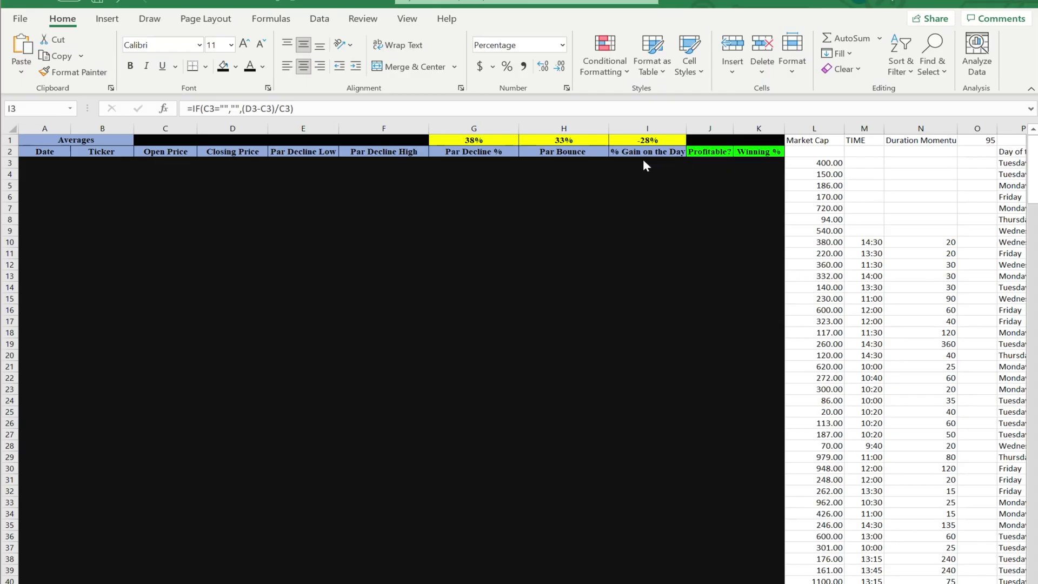
# Step: Insert a histogram of the % Gain on the Day values from row 3 through row 181
pyautogui.moveTo(643, 162); pyautogui.dragTo(646, 335)
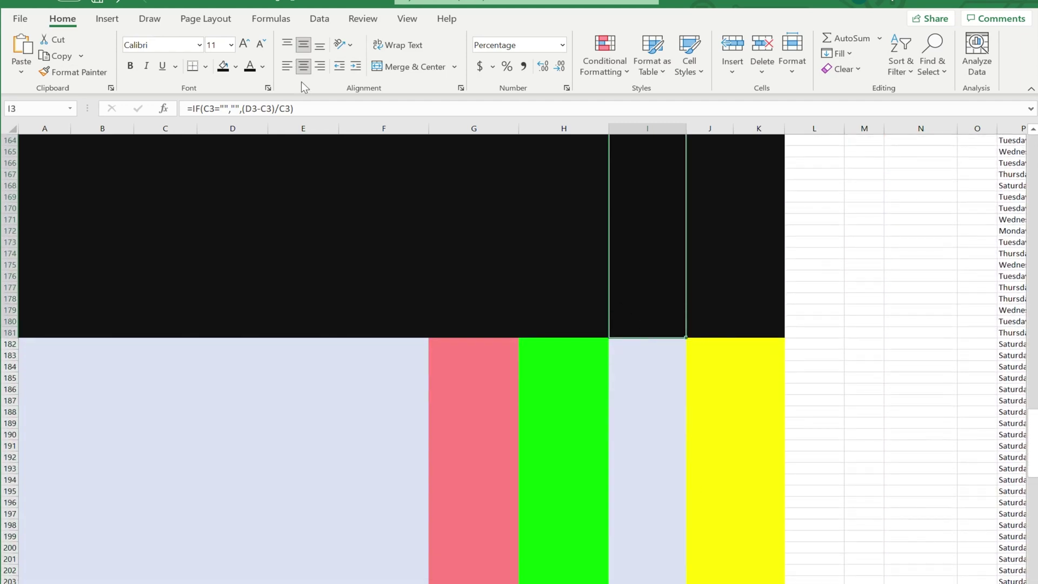
pyautogui.click(108, 18)
pyautogui.click(536, 53)
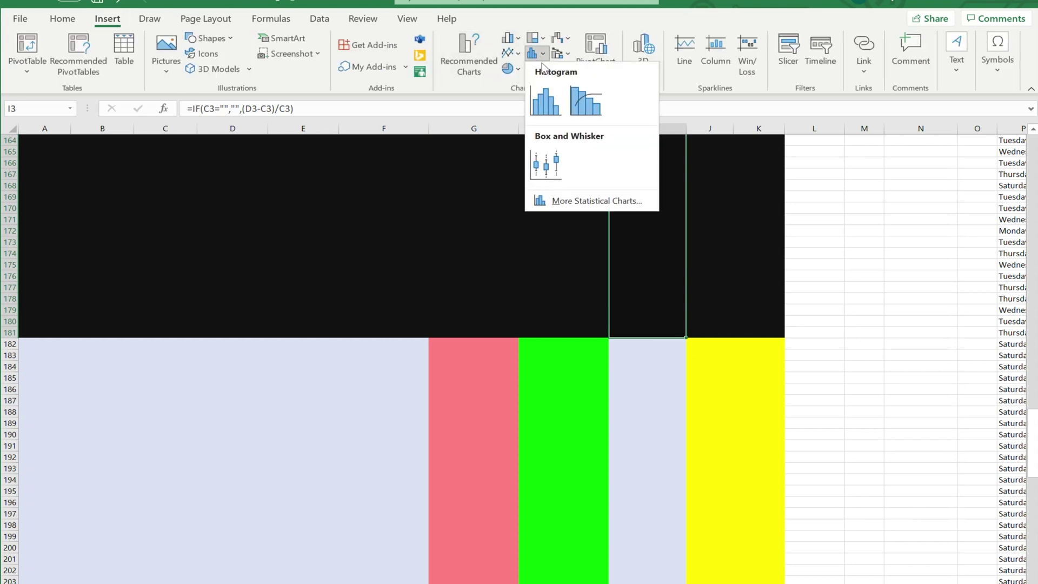
pyautogui.click(534, 103)
# Step: Move the new % Gain on the Day histogram off the main table, past the weekday column
pyautogui.moveTo(558, 297); pyautogui.dragTo(888, 213)
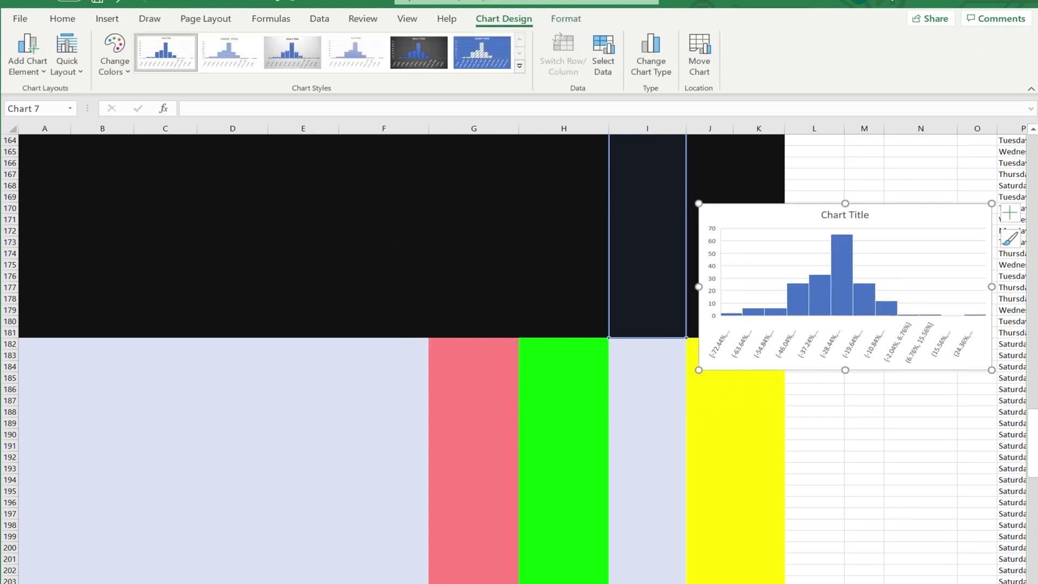
pyautogui.hscroll(5, 462, 224)
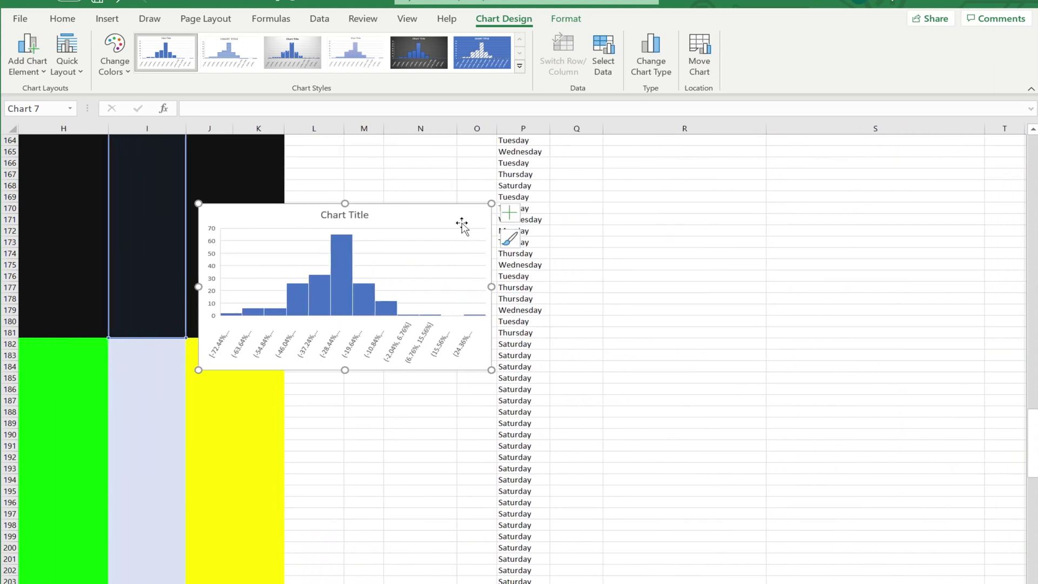
pyautogui.moveTo(398, 220); pyautogui.dragTo(757, 226)
# Step: Move the gain histogram up the sheet and place it directly beneath the Decline % L.C.DB chart, aligned with its left edge
pyautogui.scroll(13, 522, 364)
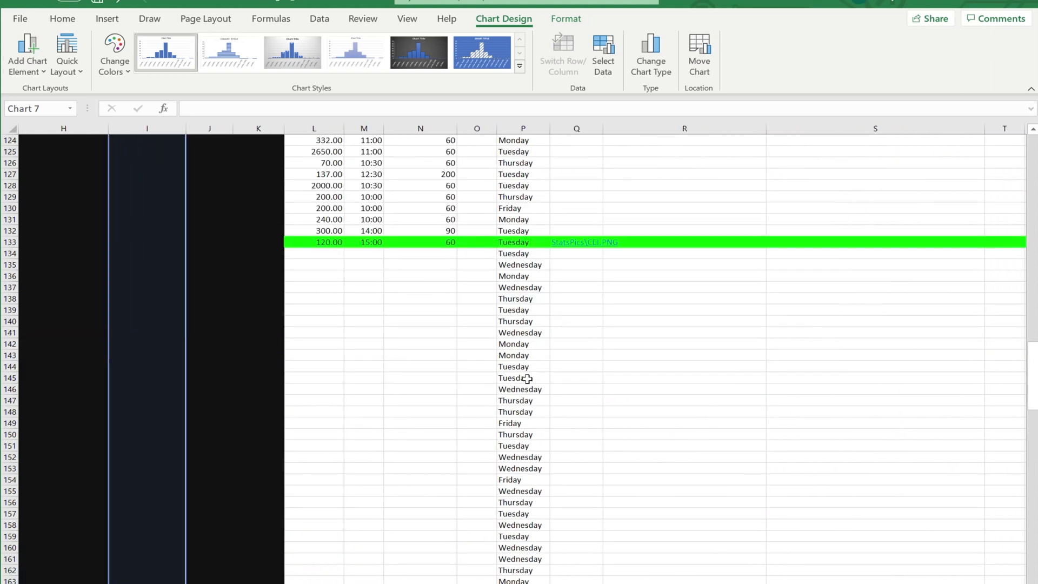
pyautogui.scroll(-7, 527, 378)
pyautogui.moveTo(739, 440); pyautogui.dragTo(715, 216)
pyautogui.moveTo(1032, 407); pyautogui.dragTo(1025, 351)
pyautogui.moveTo(732, 433); pyautogui.dragTo(676, 192)
pyautogui.scroll(-7, 783, 400)
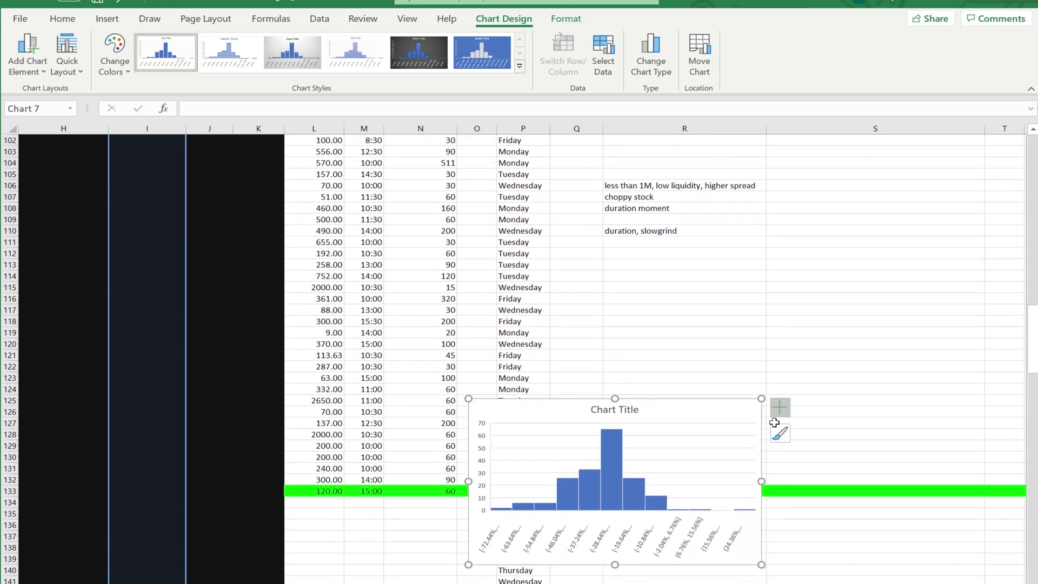
pyautogui.moveTo(665, 408); pyautogui.dragTo(687, 157)
pyautogui.scroll(7, 817, 388)
pyautogui.moveTo(712, 391); pyautogui.dragTo(869, 178)
pyautogui.scroll(13, 760, 371)
pyautogui.scroll(-7, 761, 371)
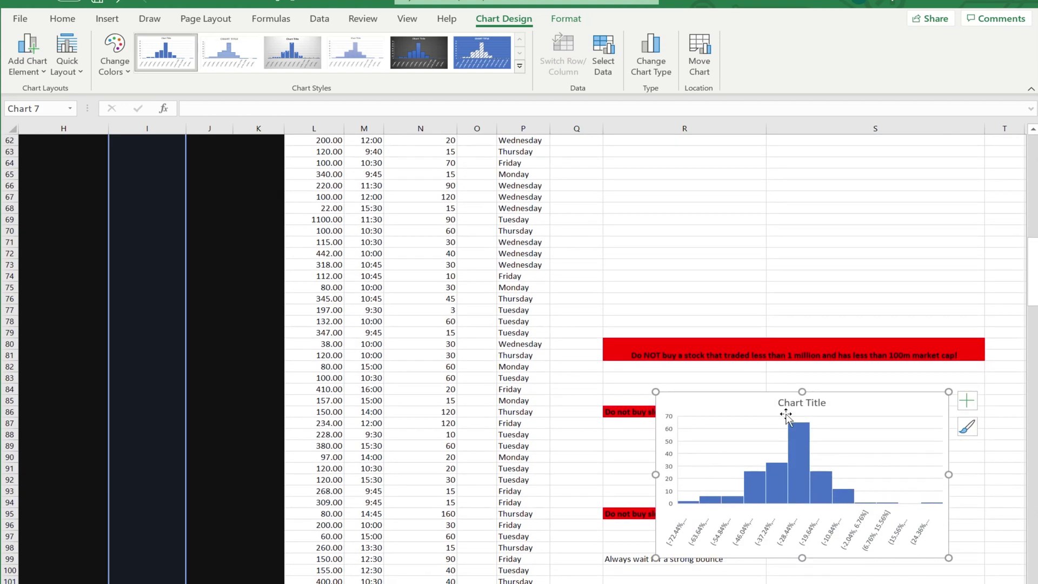
pyautogui.moveTo(871, 401); pyautogui.dragTo(934, 176)
pyautogui.scroll(7, 824, 391)
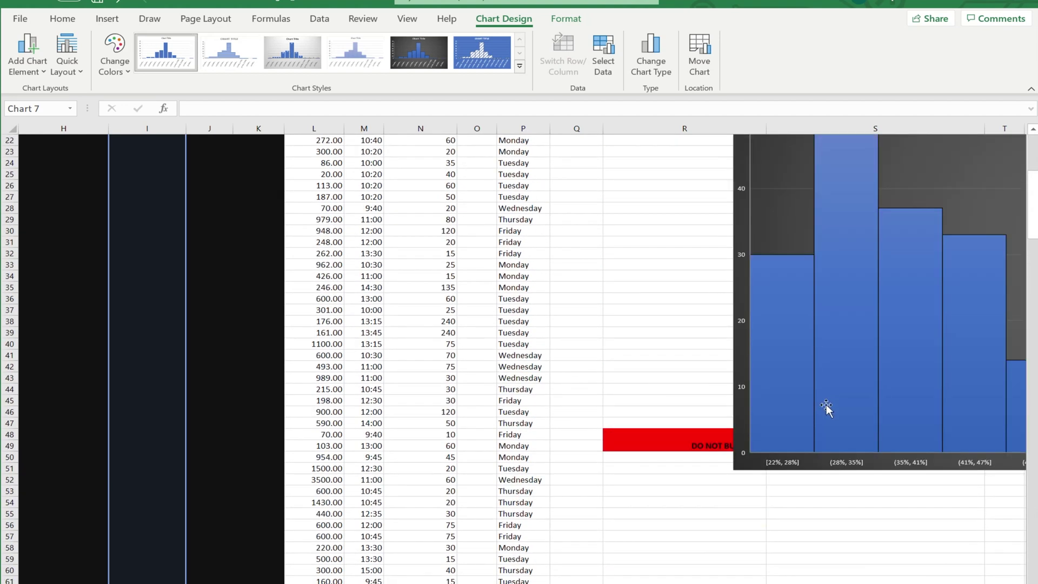
pyautogui.moveTo(825, 390); pyautogui.dragTo(824, 262)
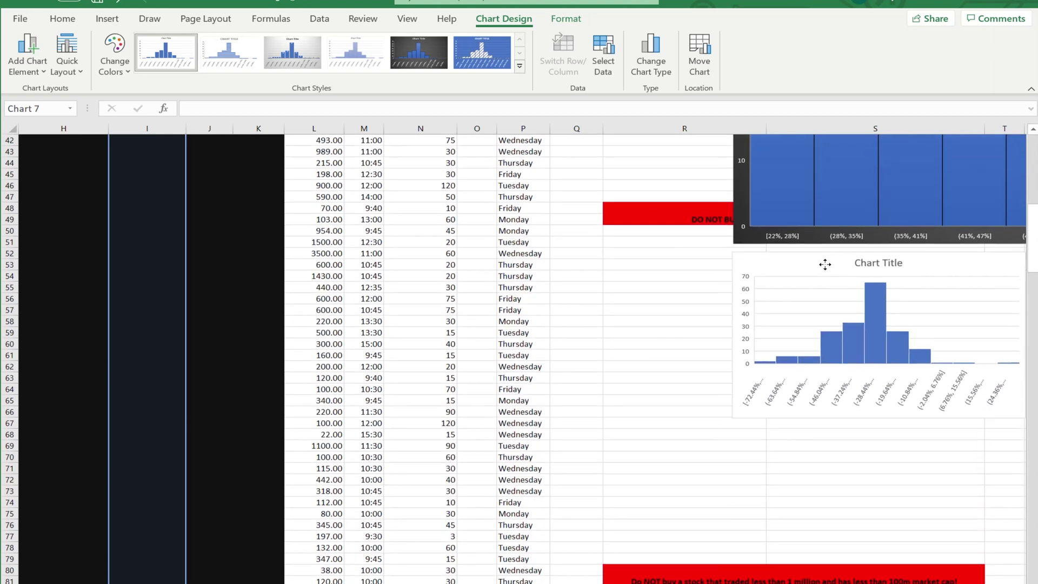
# Step: Enlarge the gain histogram from its lower right corner to about column AC and row 80
pyautogui.hscroll(3, 541, 352)
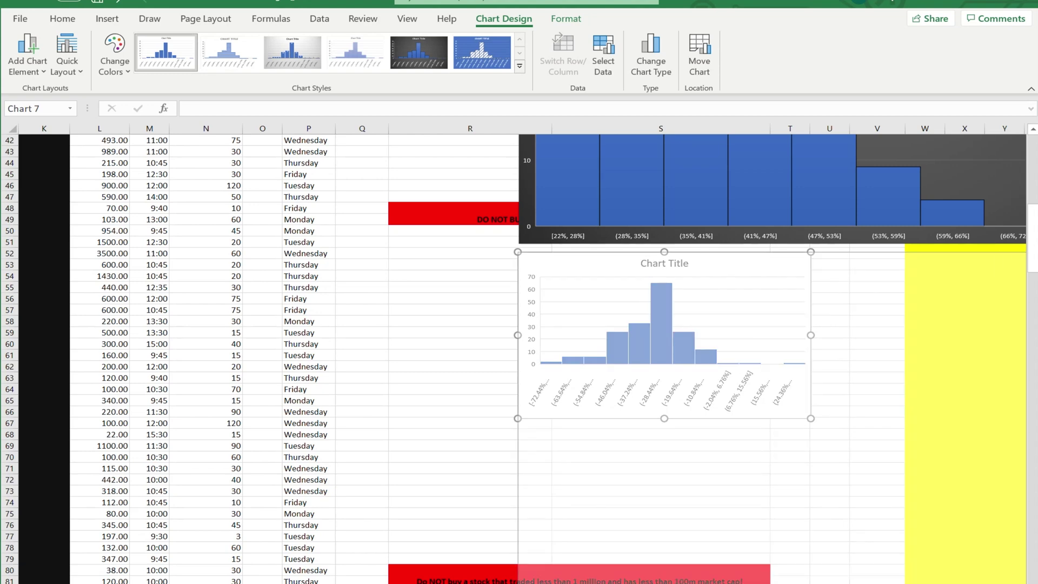
pyautogui.hscroll(1, 992, 550)
pyautogui.moveTo(1025, 582); pyautogui.dragTo(1024, 574)
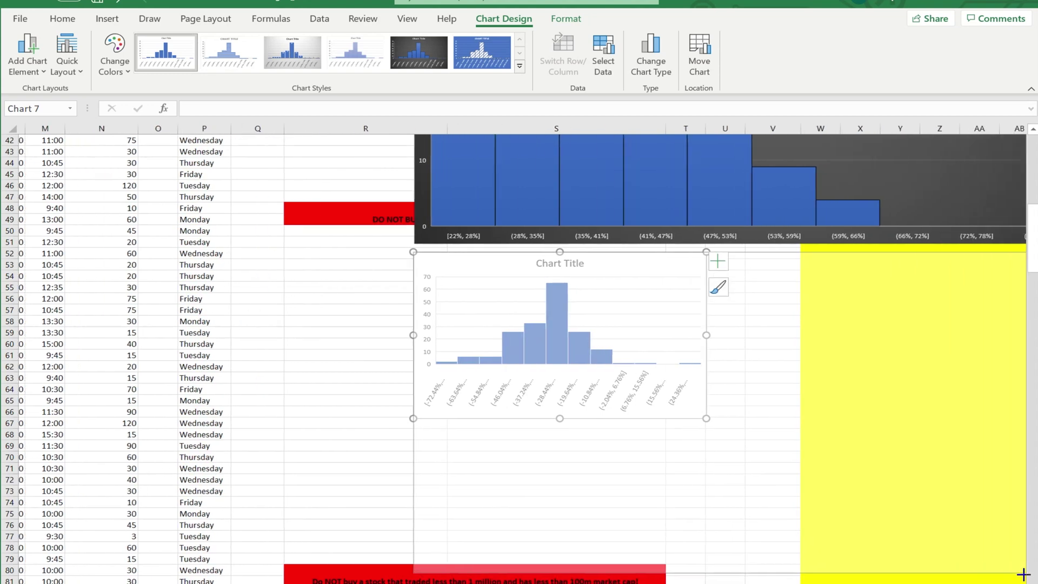
pyautogui.scroll(-5, 965, 513)
pyautogui.scroll(5, 955, 506)
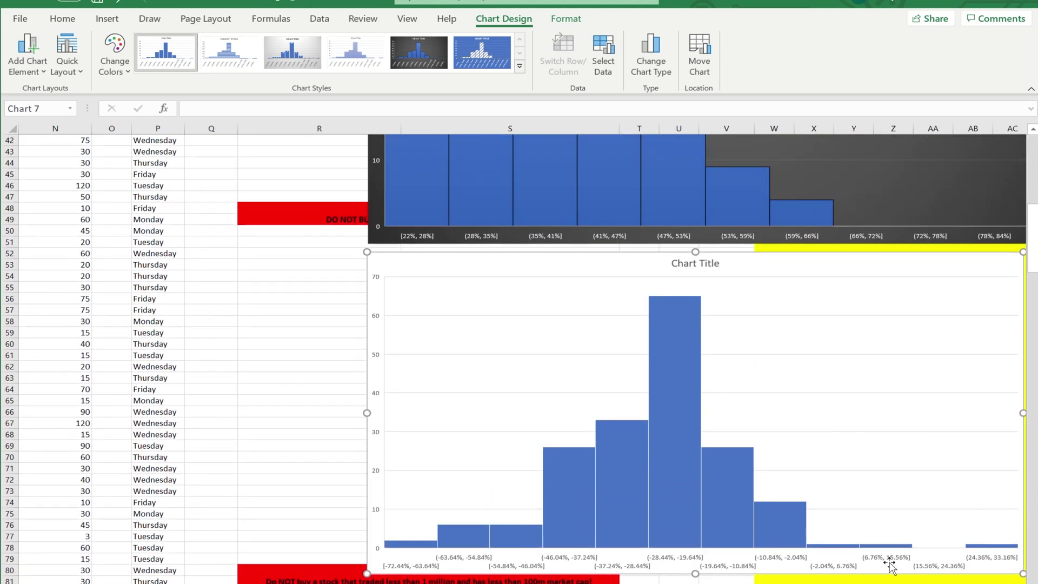
# Step: Widen the gain histogram to match the right edge of the Decline % L.C.DB chart, near column AE
pyautogui.click(733, 580)
pyautogui.press('Right')
pyautogui.press('Right')
pyautogui.press('Right')
pyautogui.press('Right')
pyautogui.press('Right')
pyautogui.press('Right')
pyautogui.press('Right')
pyautogui.press('Right')
pyautogui.press('Right')
pyautogui.press('Right')
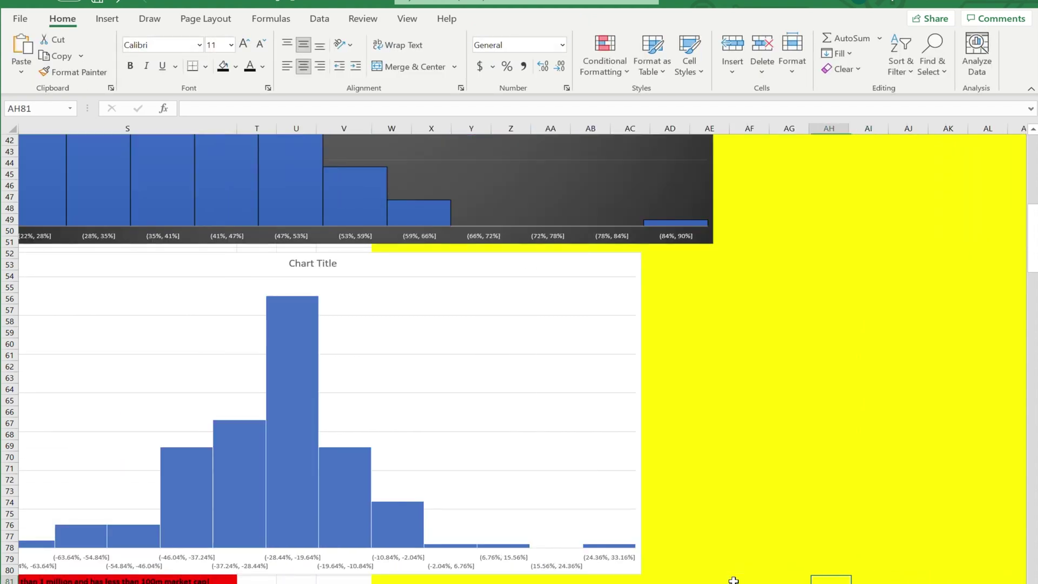
pyautogui.click(610, 320)
pyautogui.moveTo(641, 575); pyautogui.dragTo(715, 583)
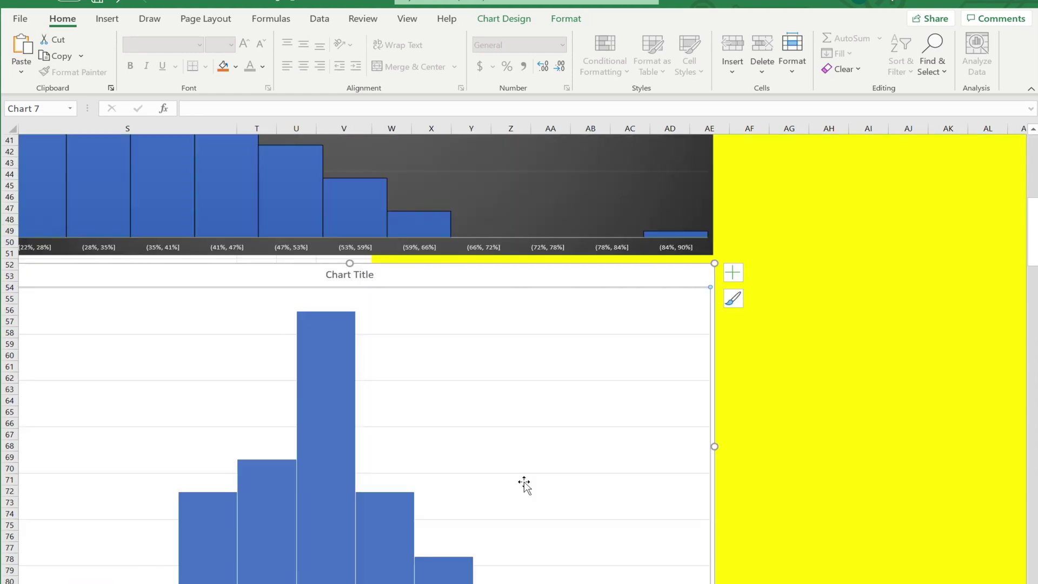
# Step: Zoom the sheet out and compare the overall shapes of the decline and gain histograms
pyautogui.scroll(7, 524, 484)
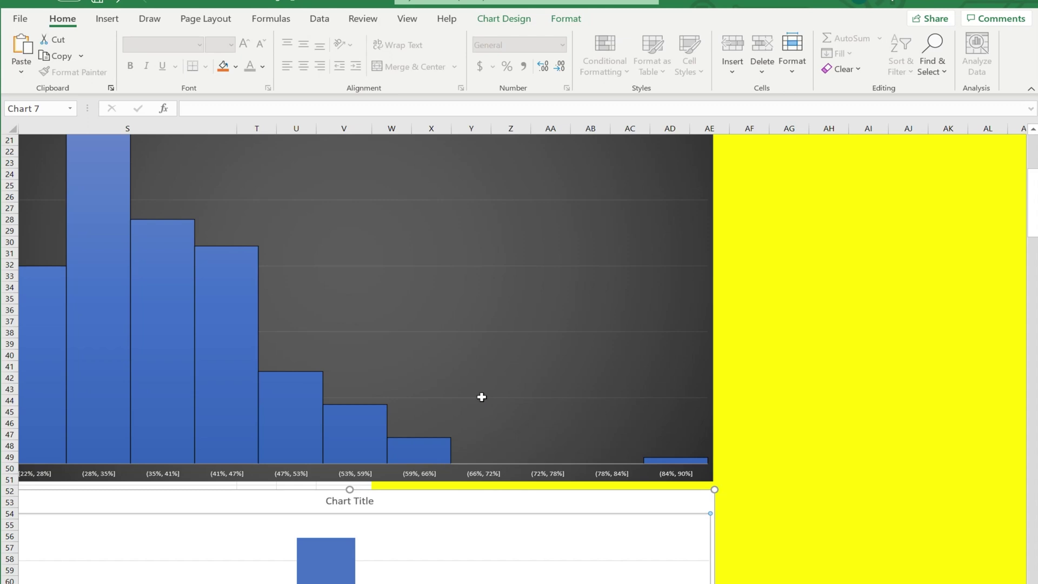
pyautogui.scroll(-2, 482, 398)
pyautogui.scroll(-1, 535, 427)
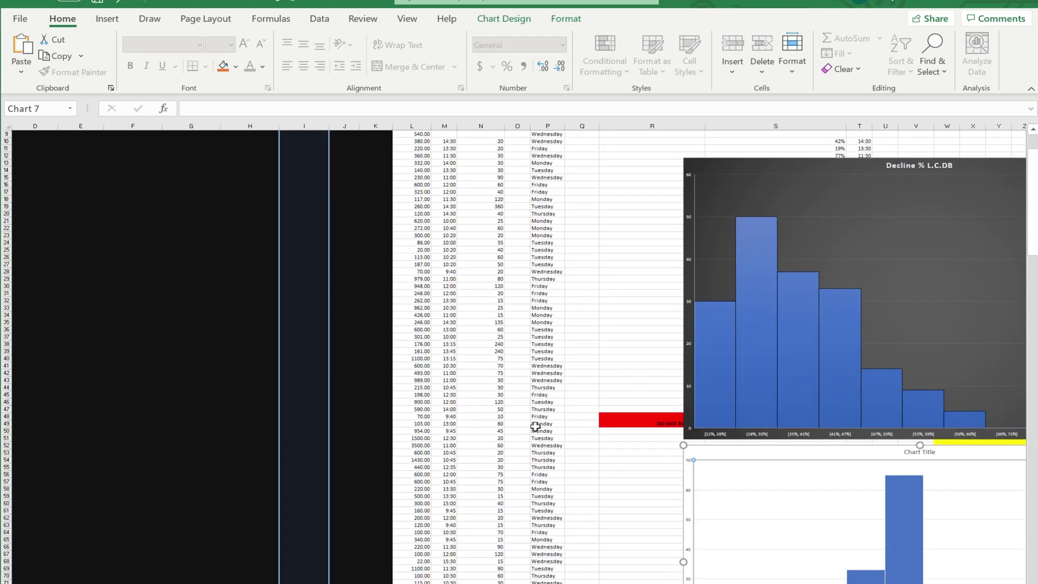
pyautogui.hscroll(3, 822, 557)
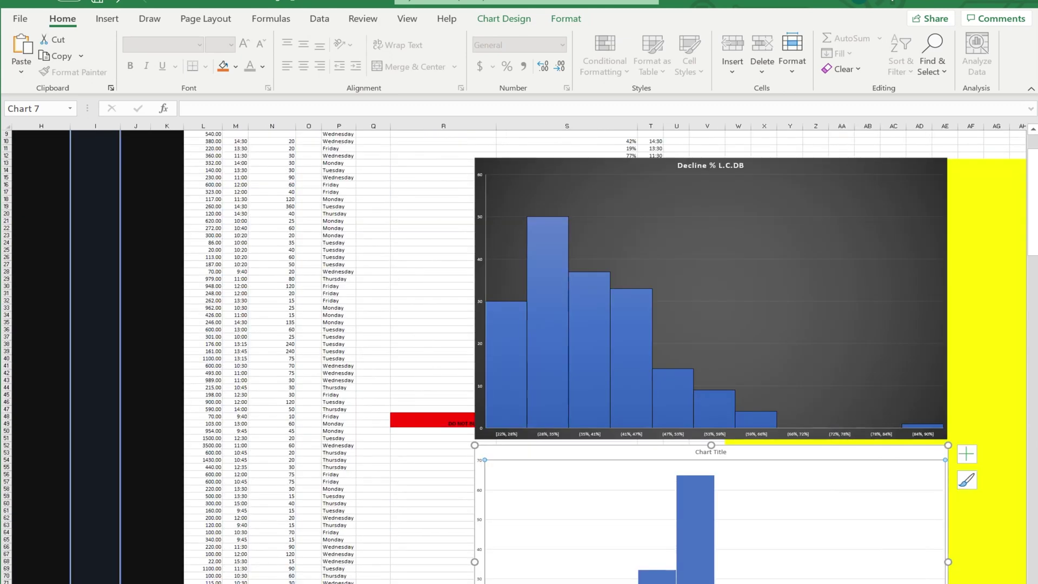
pyautogui.scroll(-7, 840, 495)
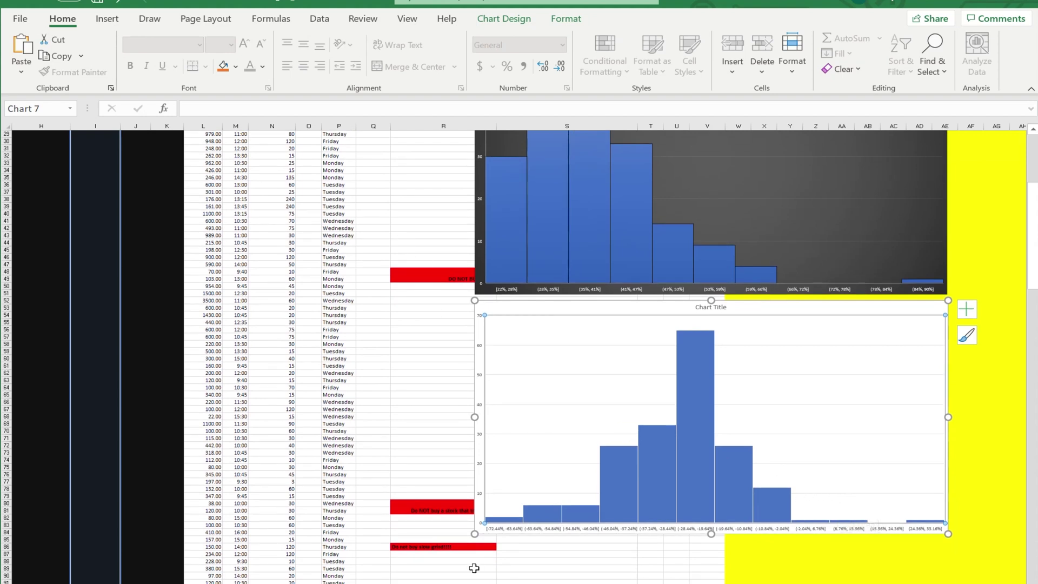
pyautogui.scroll(9, 652, 356)
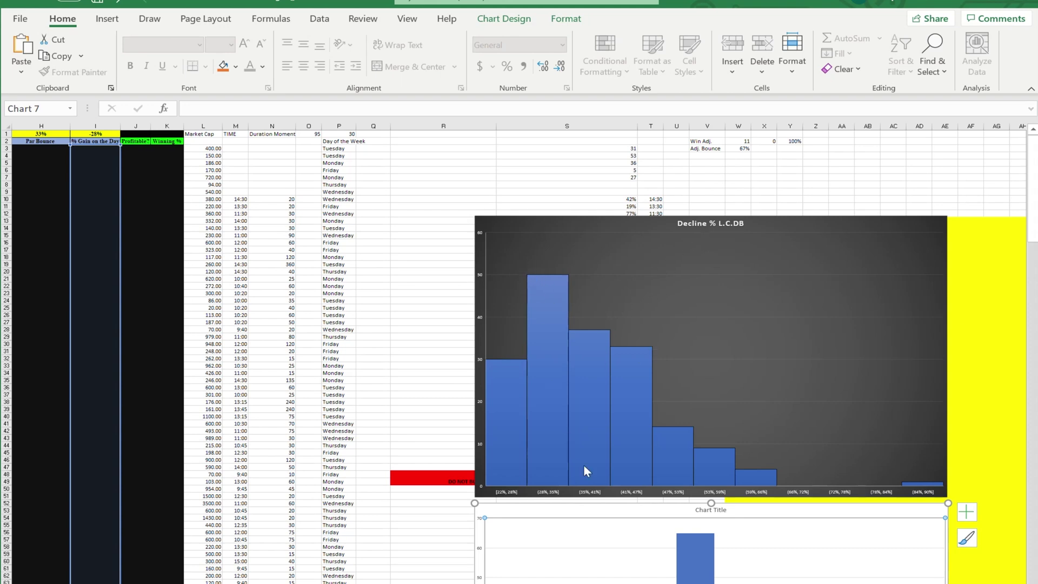
pyautogui.scroll(-13, 627, 465)
pyautogui.scroll(13, 630, 400)
pyautogui.scroll(-13, 657, 417)
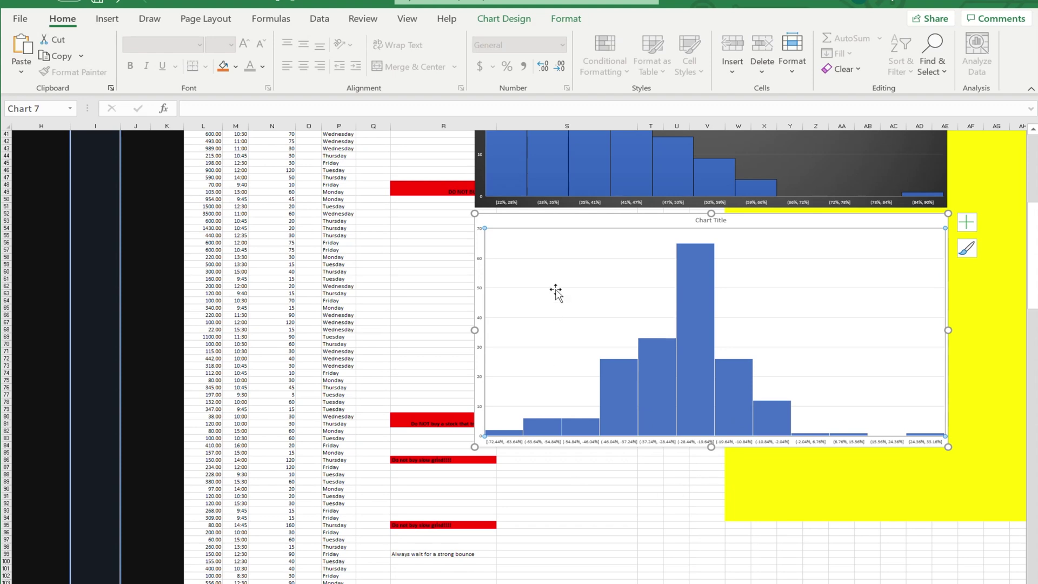
pyautogui.scroll(13, 555, 292)
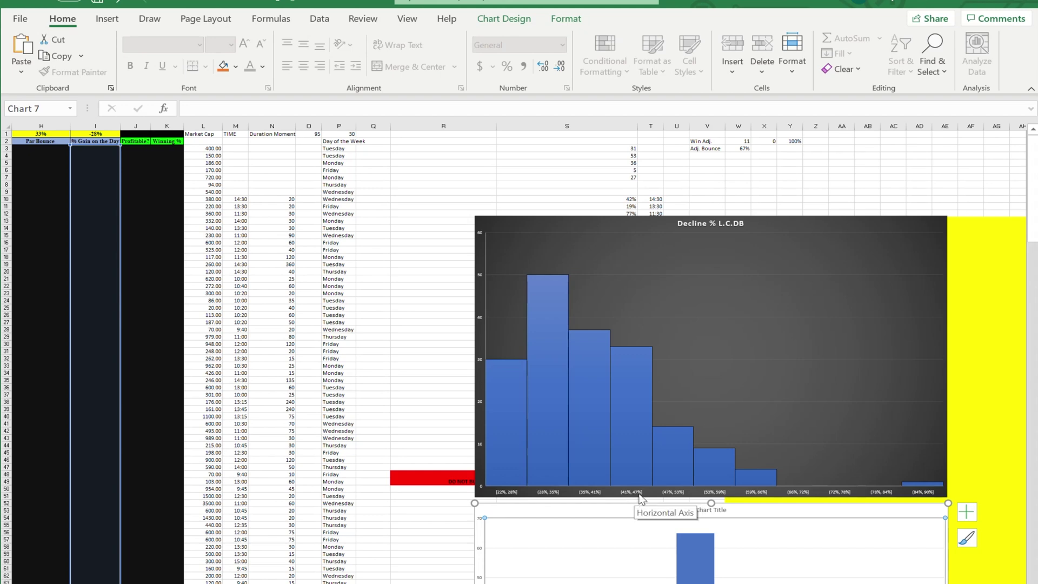
# Step: Examine the gain histogram's tallest bars and their axis ranges against the matching bins of the decline histogram
pyautogui.scroll(-13, 640, 458)
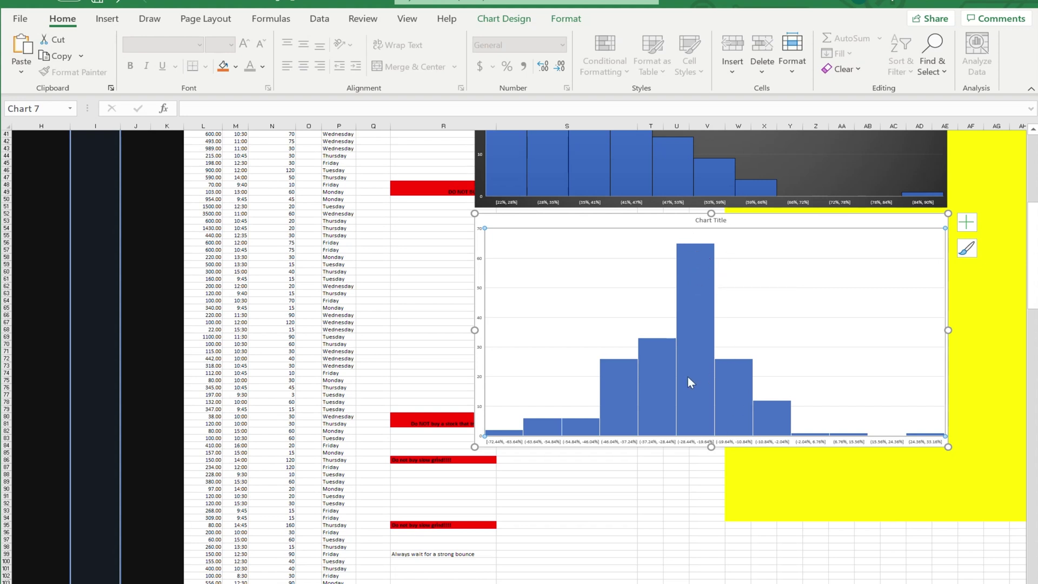
pyautogui.moveTo(708, 285)
pyautogui.scroll(7, 592, 419)
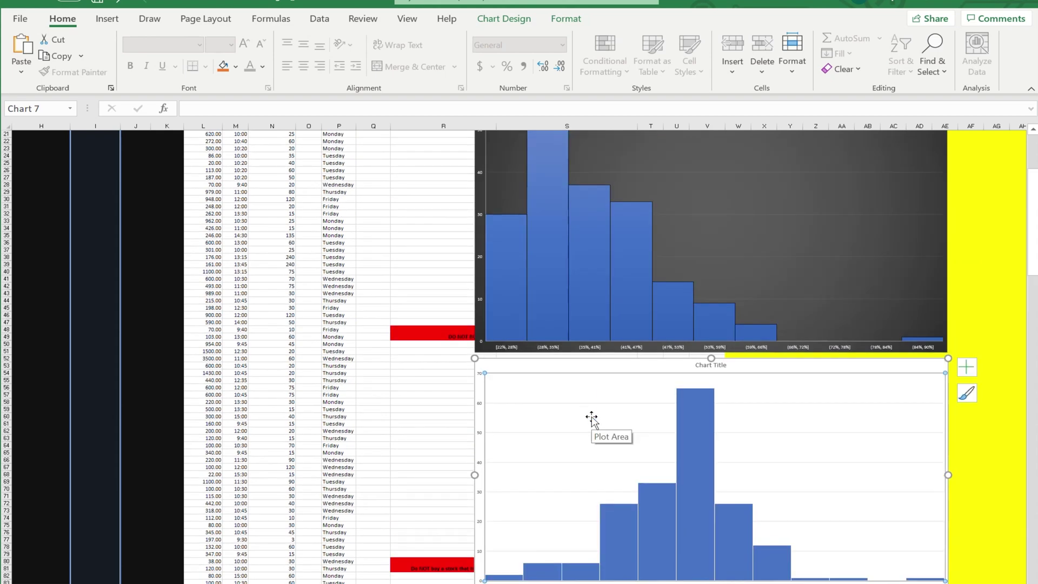
pyautogui.scroll(7, 566, 338)
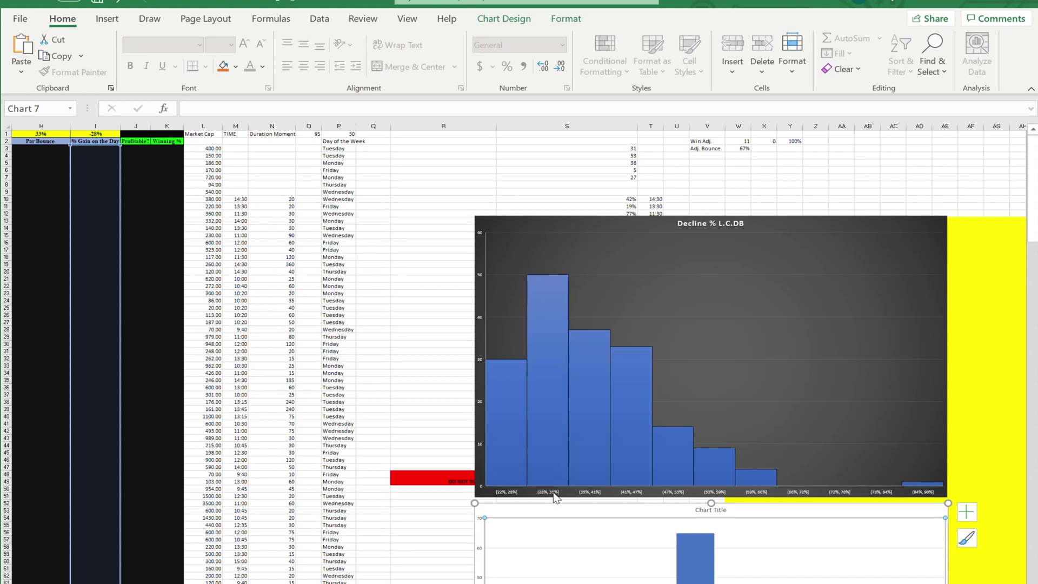
pyautogui.scroll(-14, 599, 480)
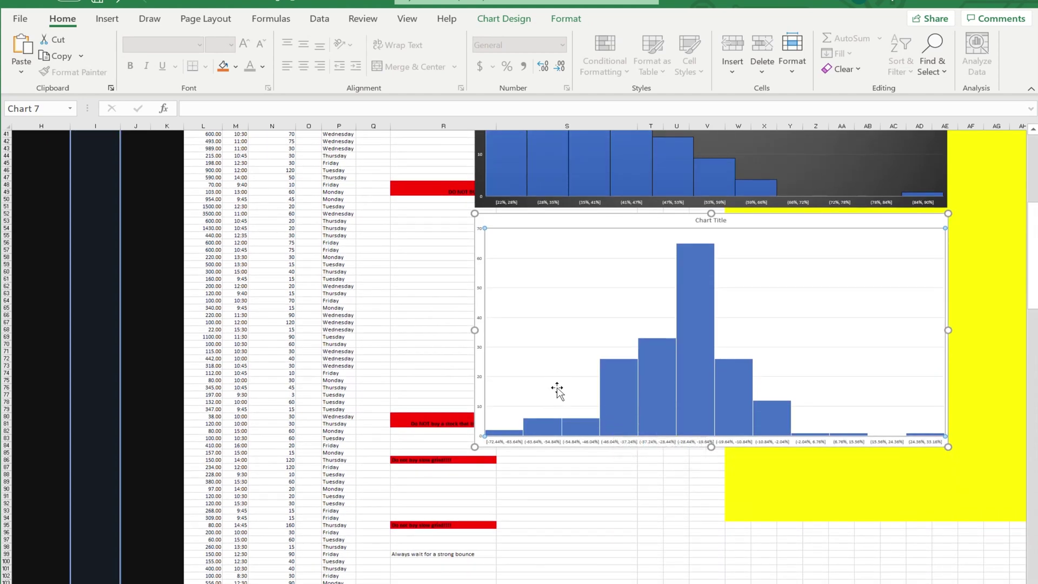
pyautogui.scroll(7, 557, 388)
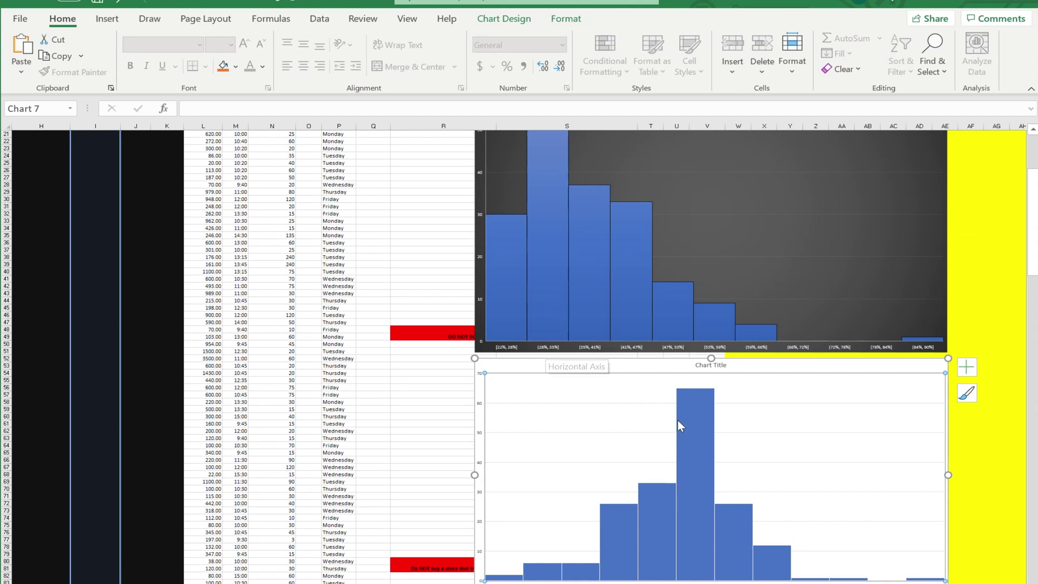
pyautogui.scroll(-7, 677, 420)
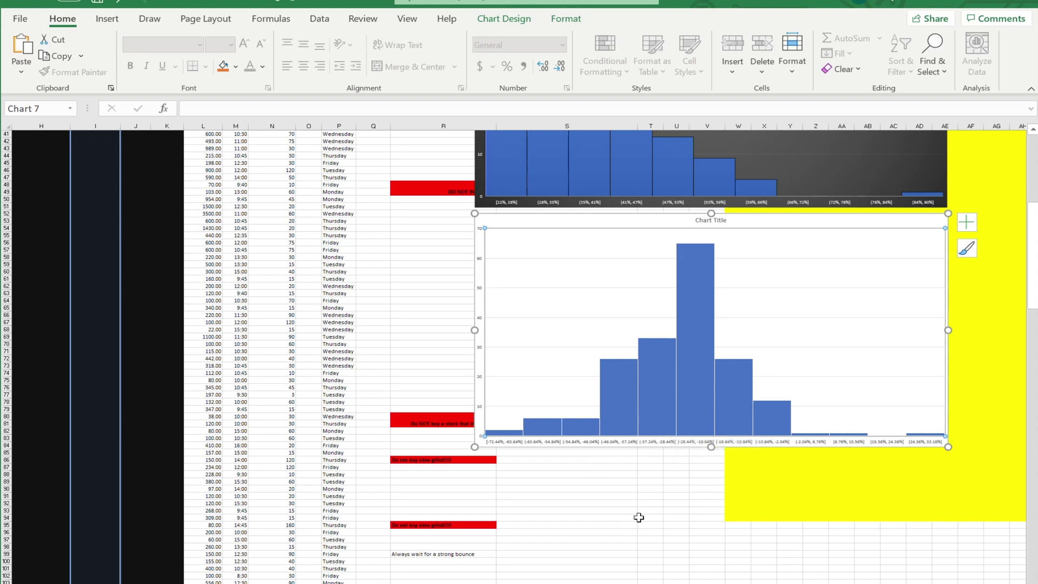
pyautogui.scroll(13, 622, 430)
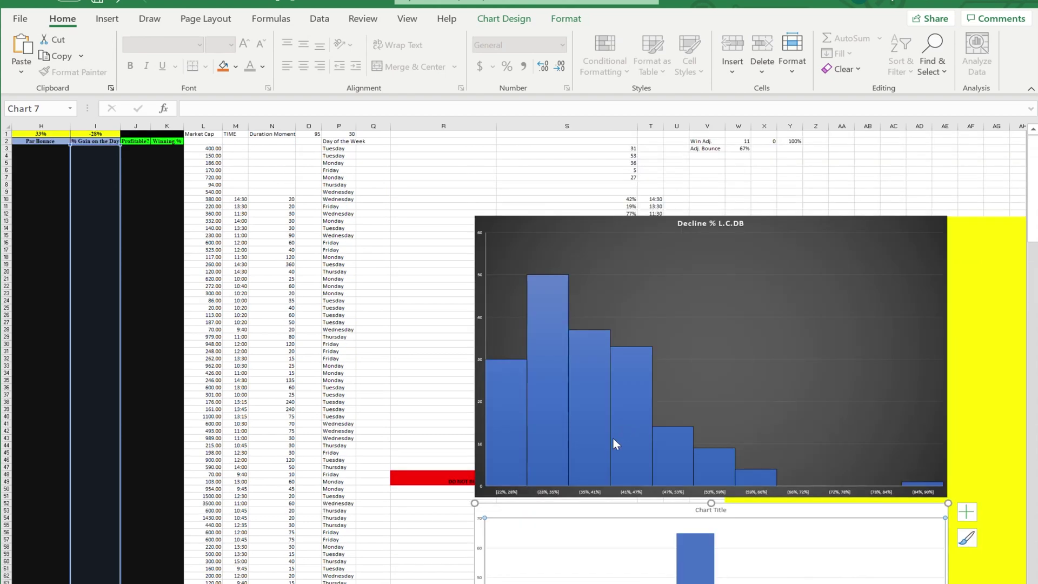
pyautogui.scroll(-7, 605, 444)
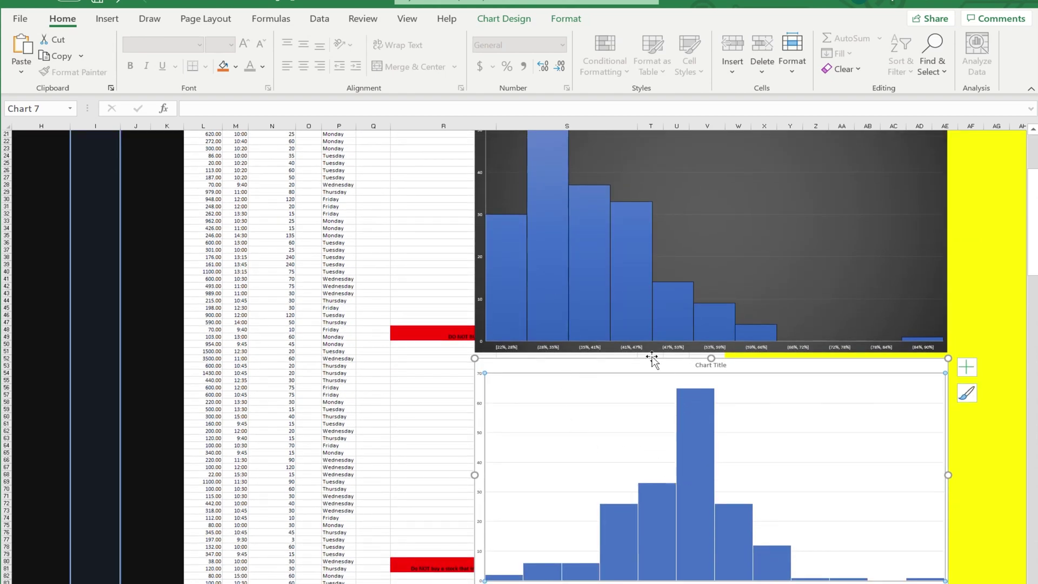
pyautogui.scroll(-7, 640, 329)
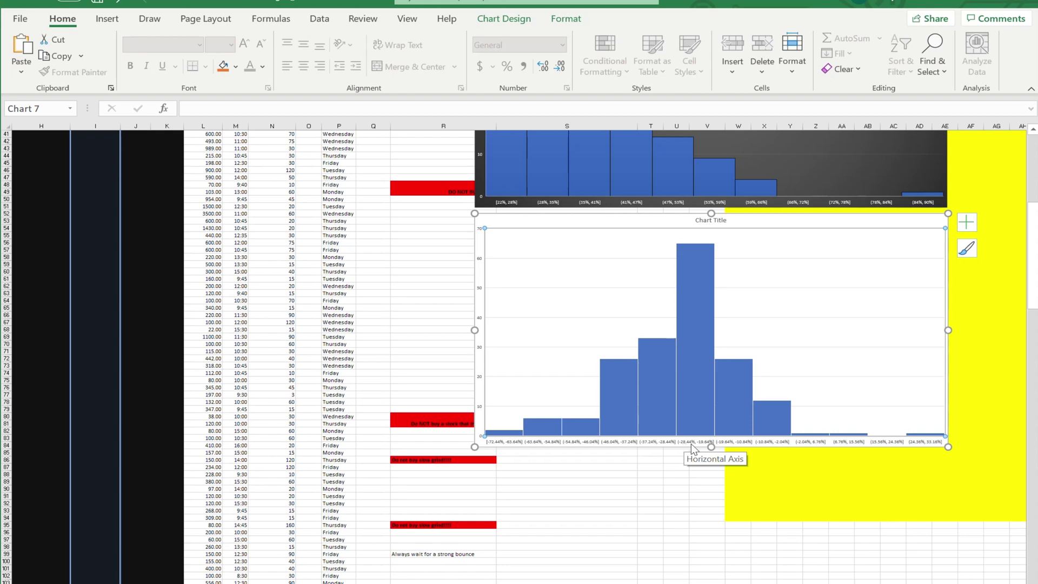
pyautogui.scroll(6, 654, 438)
pyautogui.scroll(-6, 651, 430)
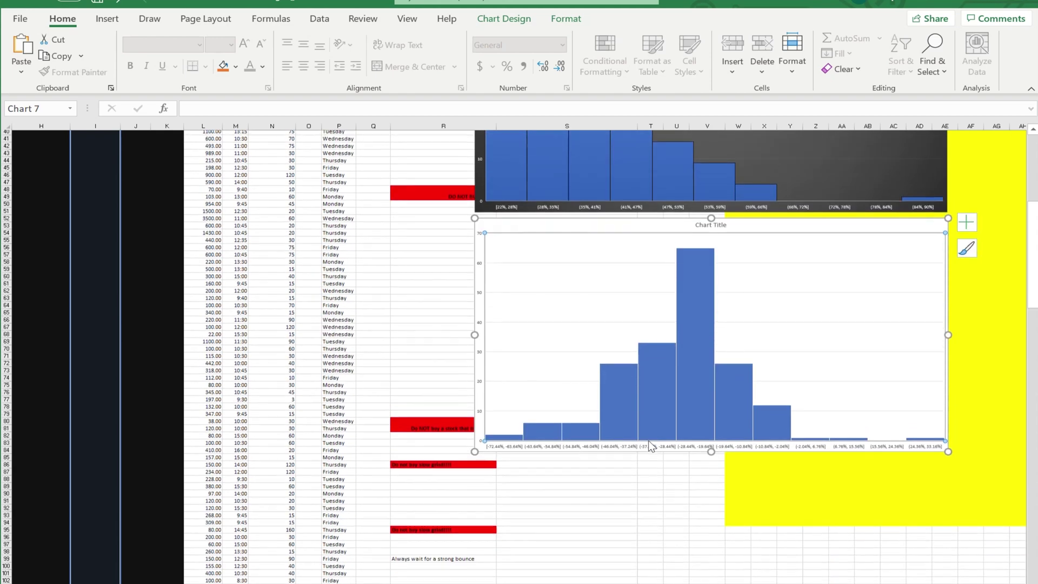
pyautogui.scroll(6, 649, 441)
pyautogui.scroll(-6, 679, 459)
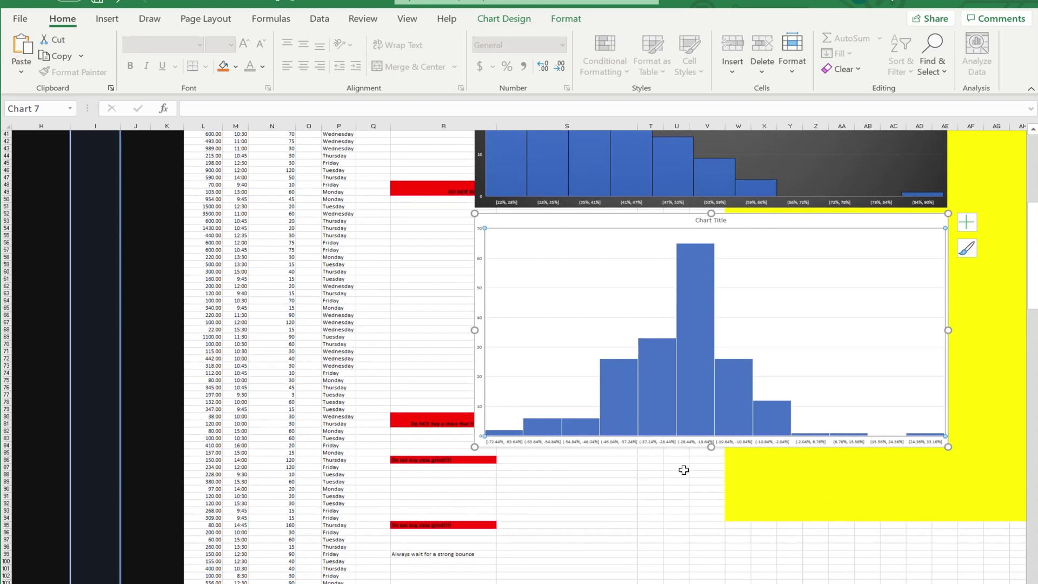
pyautogui.scroll(7, 628, 242)
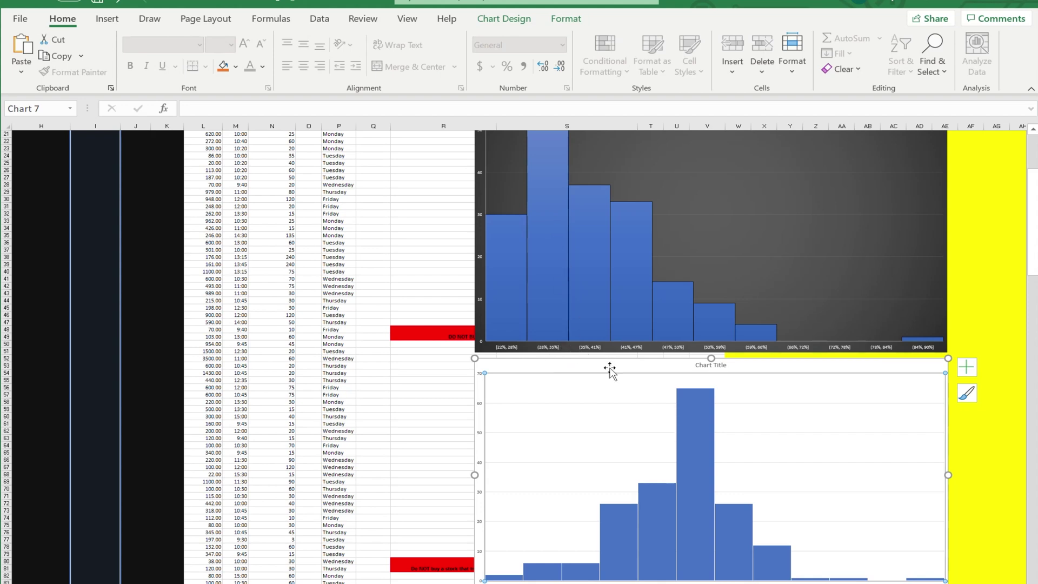
pyautogui.scroll(-7, 581, 312)
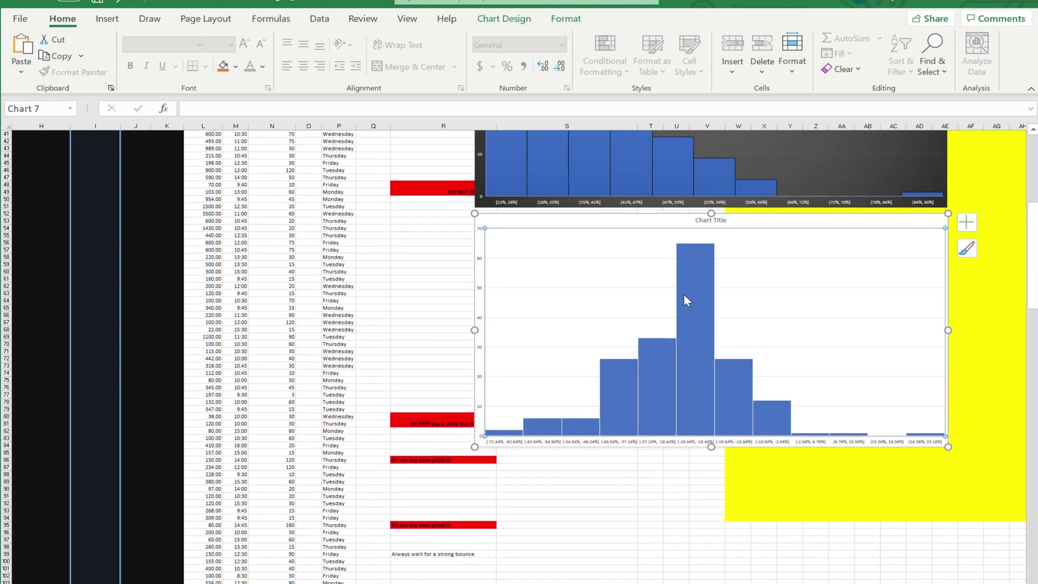
pyautogui.scroll(7, 685, 301)
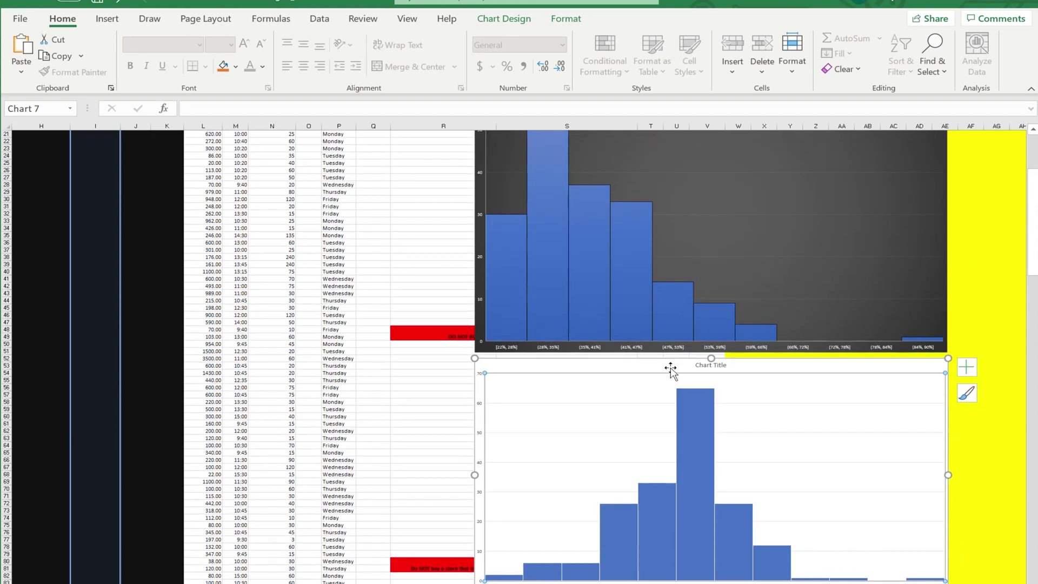
# Step: Compare the bar heights and horizontal axis ranges of the Decline % L.C.DB histogram with those of the gain histogram
pyautogui.scroll(-7, 685, 455)
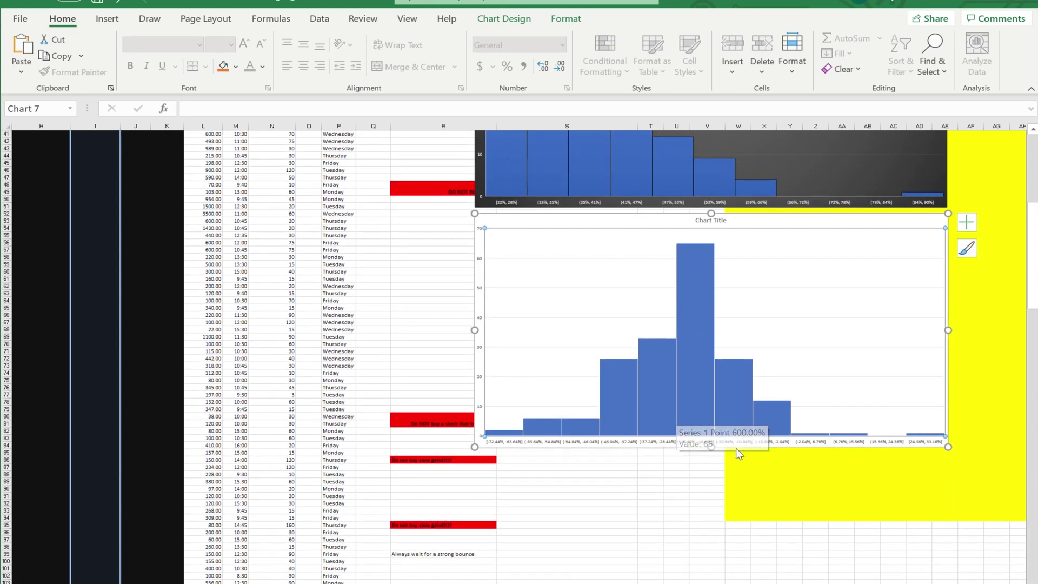
pyautogui.scroll(7, 636, 398)
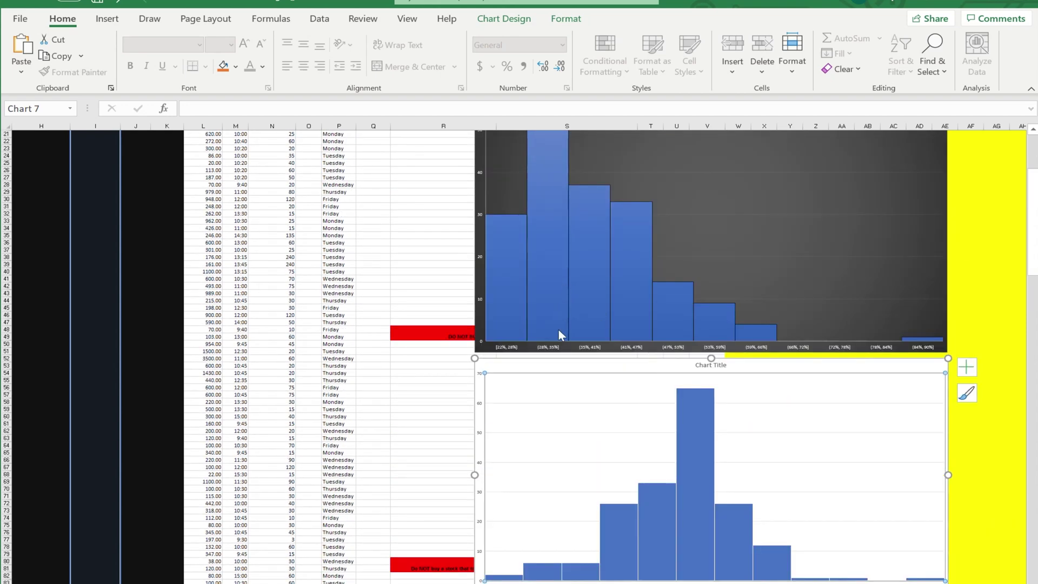
pyautogui.scroll(7, 558, 334)
pyautogui.moveTo(537, 441)
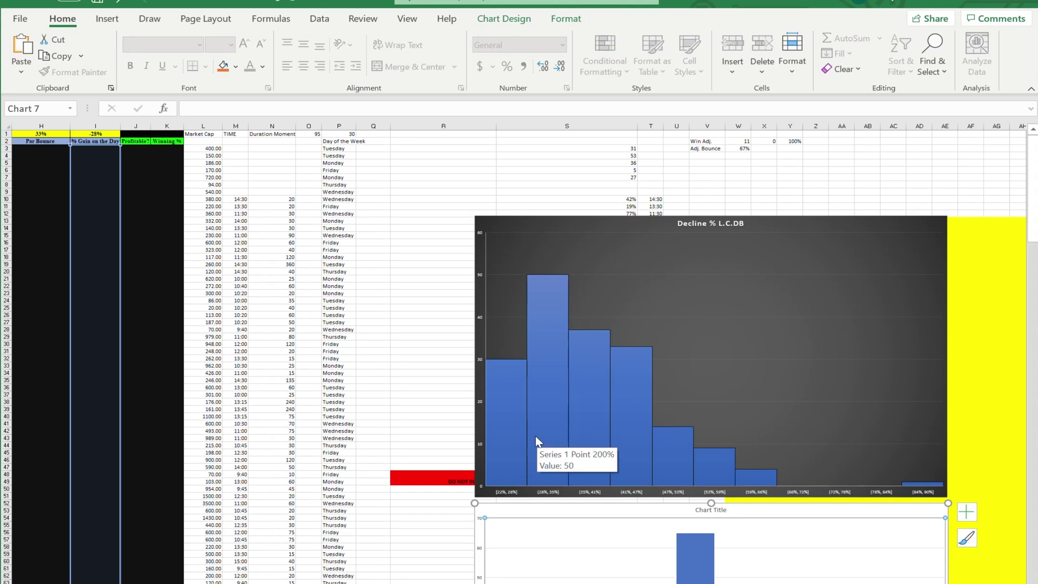
pyautogui.moveTo(644, 442)
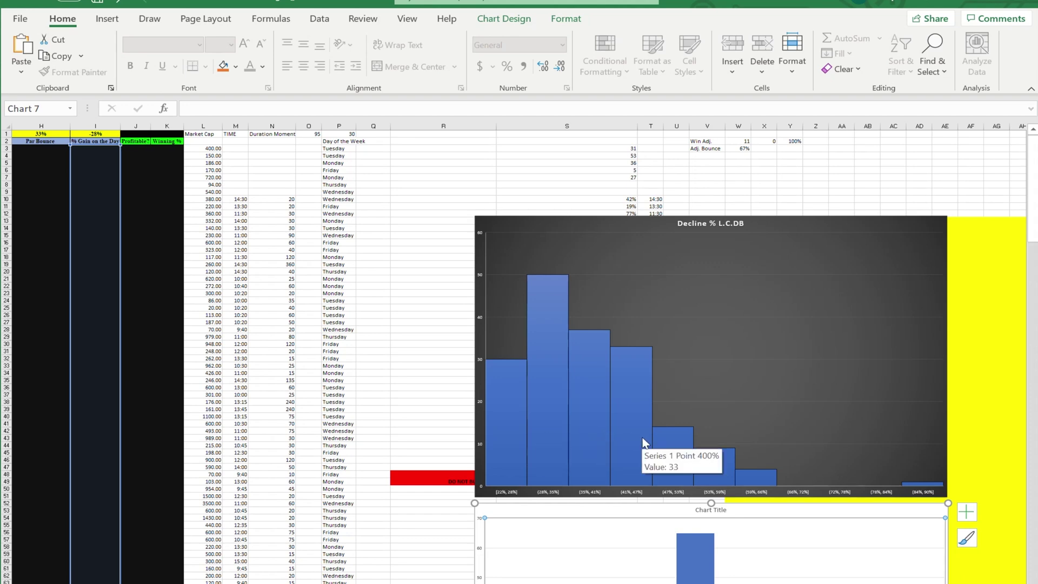
pyautogui.scroll(-13, 644, 482)
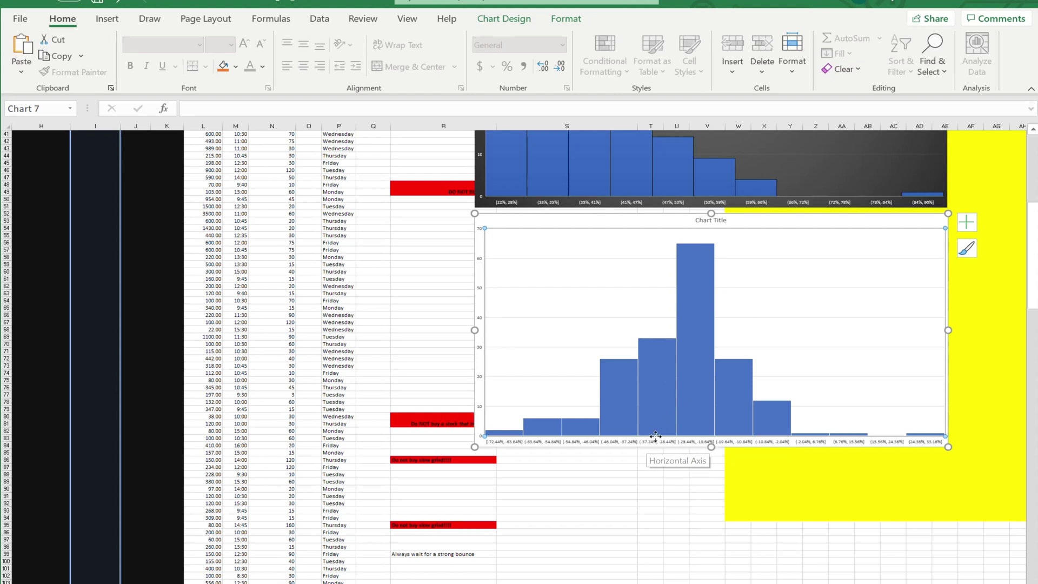
pyautogui.scroll(6, 676, 411)
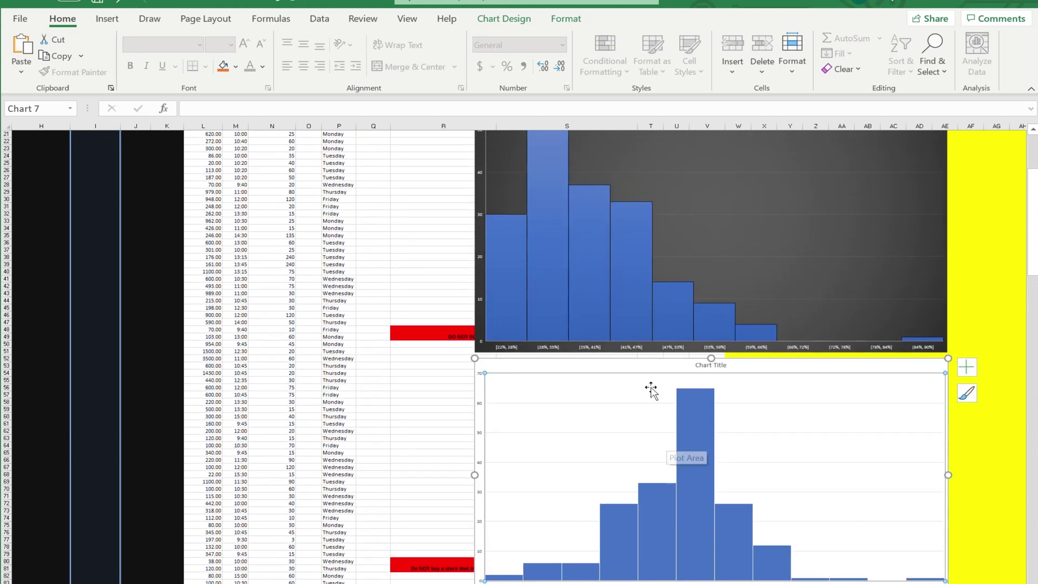
pyautogui.scroll(7, 656, 427)
pyautogui.scroll(-4, 651, 453)
pyautogui.scroll(4, 657, 451)
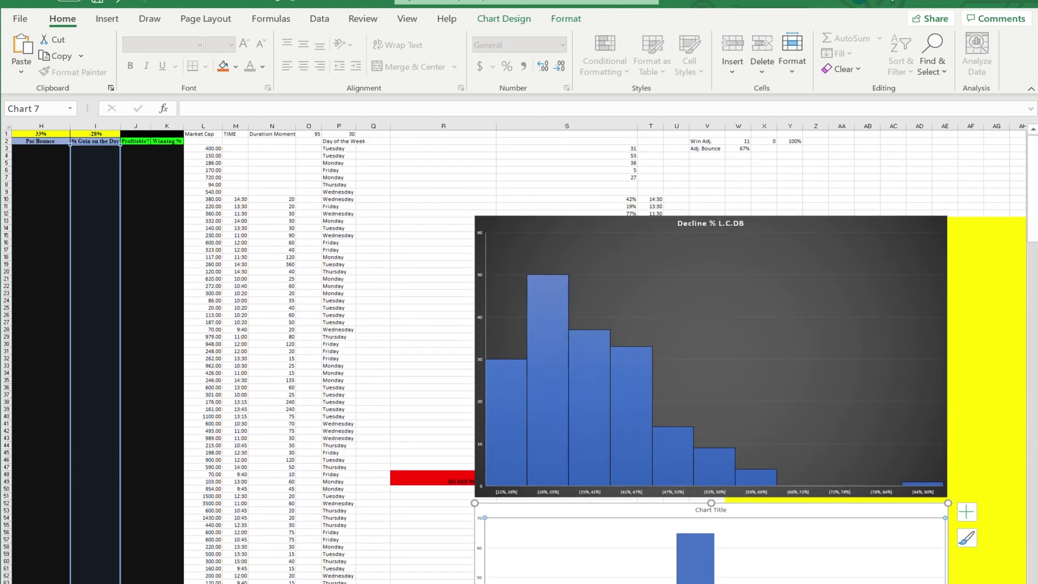
# Step: Switch to Paint and erase all the handwritten percentages from the canvas
pyautogui.hotkey('alt', 'Tab')
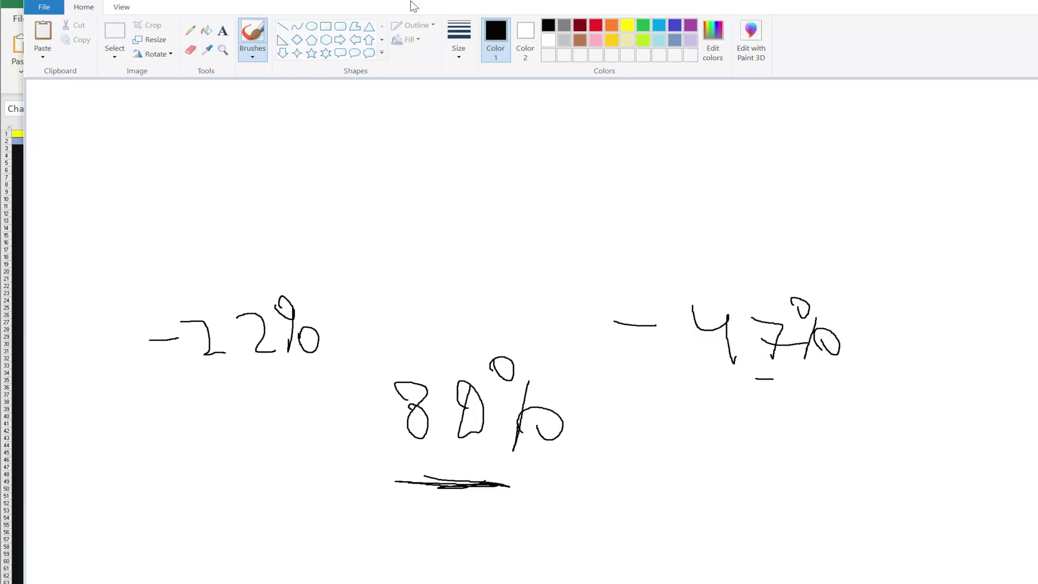
pyautogui.click(115, 32)
pyautogui.moveTo(860, 124)
pyautogui.mouseDown()
pyautogui.moveTo(871, 542)
pyautogui.moveTo(897, 568)
pyautogui.moveTo(903, 554)
pyautogui.moveTo(883, 552)
pyautogui.mouseUp()
pyautogui.press('Delete')
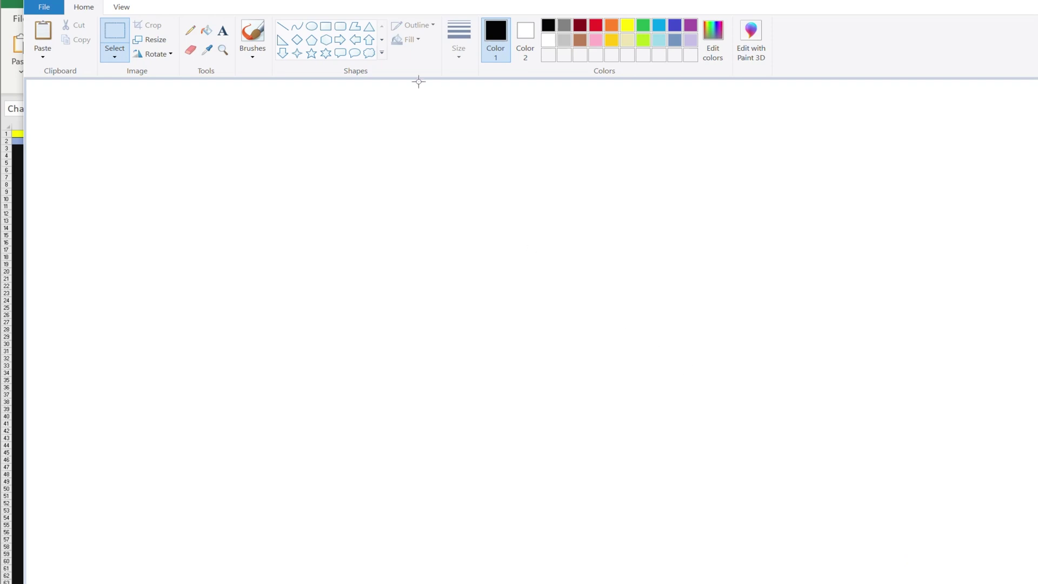
# Step: Handwrite 26 with the brush, draw a long falling diagonal line beside it, and write 47 below
pyautogui.click(252, 33)
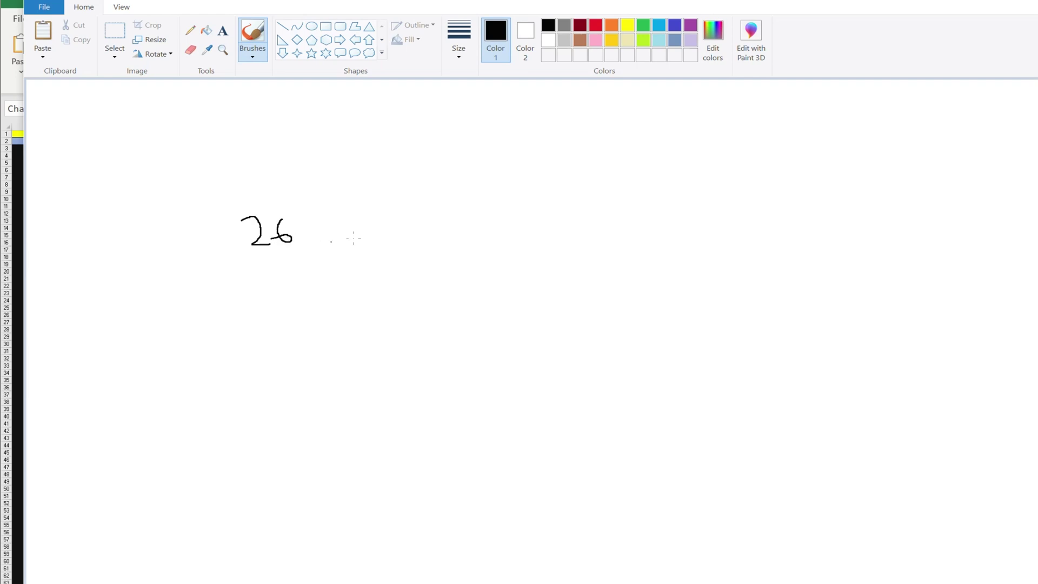
pyautogui.moveTo(355, 206); pyautogui.dragTo(444, 407)
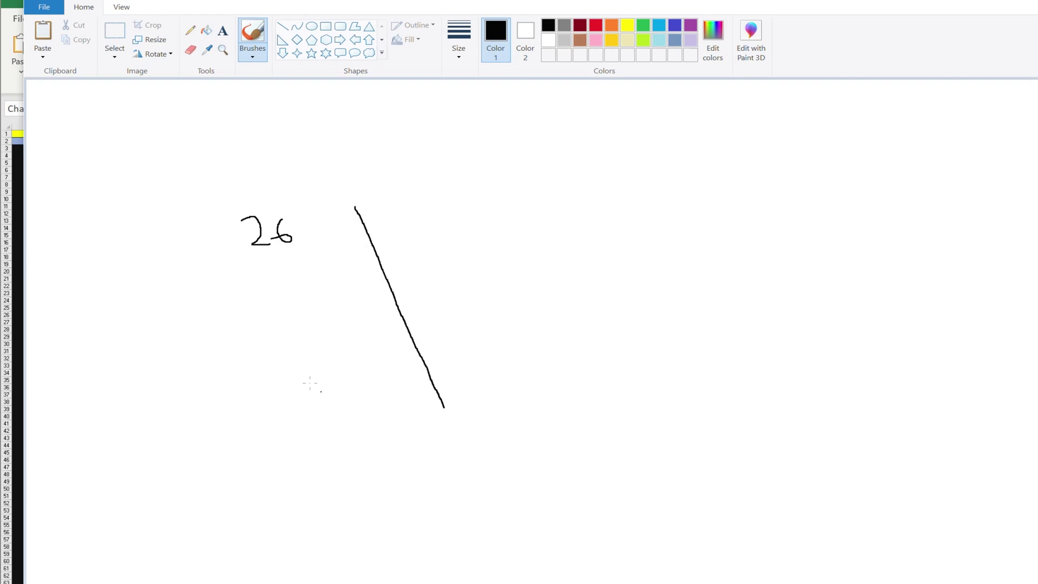
pyautogui.moveTo(325, 411); pyautogui.dragTo(310, 438)
pyautogui.moveTo(297, 415); pyautogui.dragTo(312, 422)
# Step: Switch back to the Excel workbook and check the decline histogram's axis bins against the gain histogram
pyautogui.hotkey('alt', 'Tab')
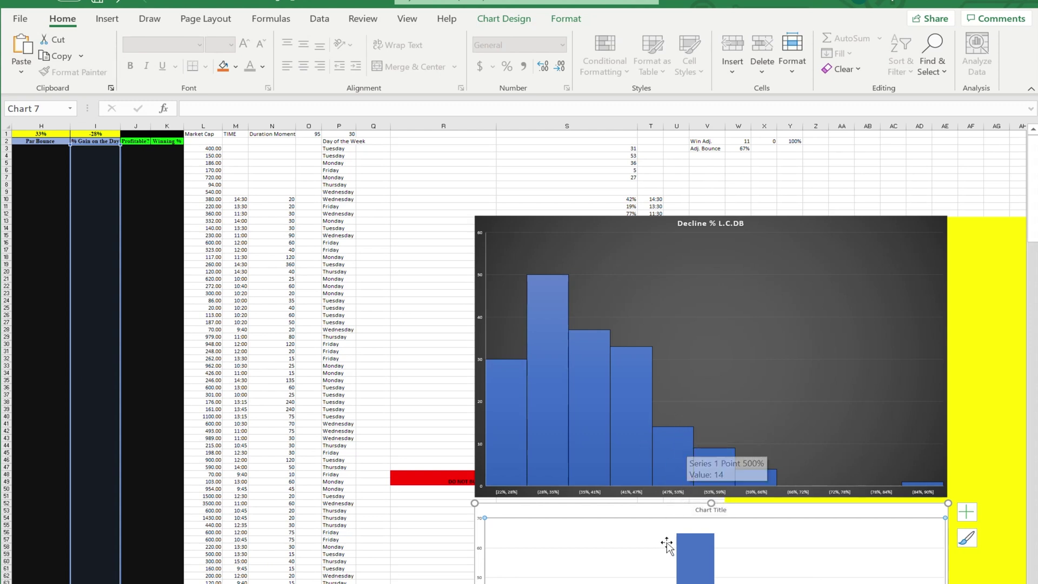
pyautogui.scroll(-7, 665, 519)
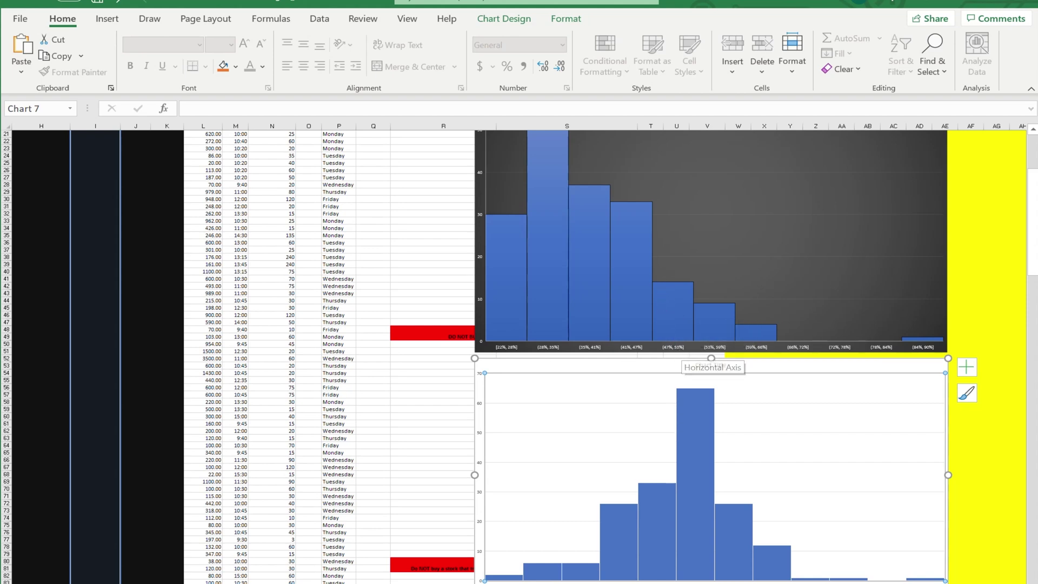
pyautogui.hotkey('alt', 'Tab')
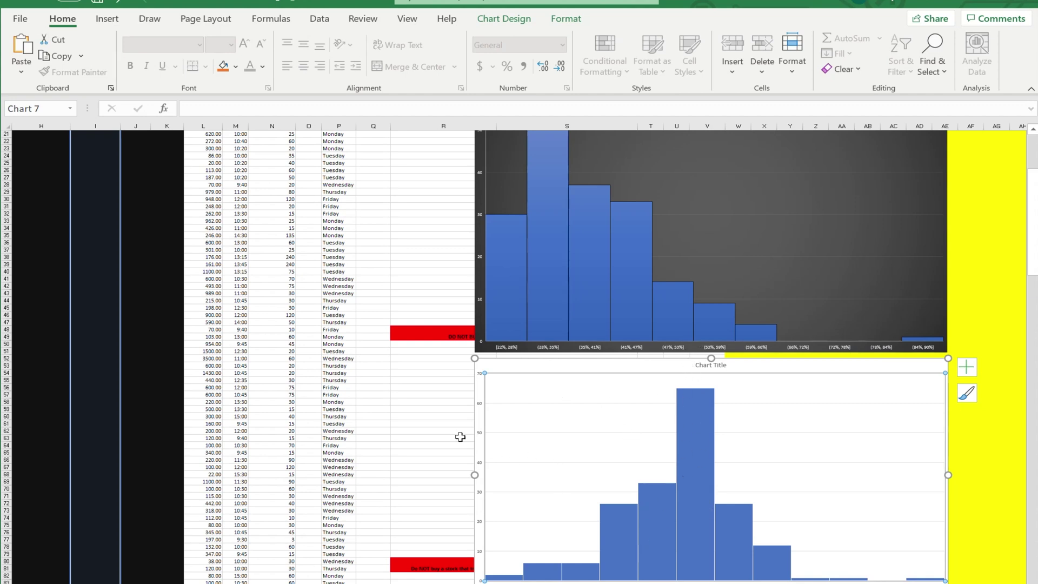
pyautogui.scroll(7, 461, 419)
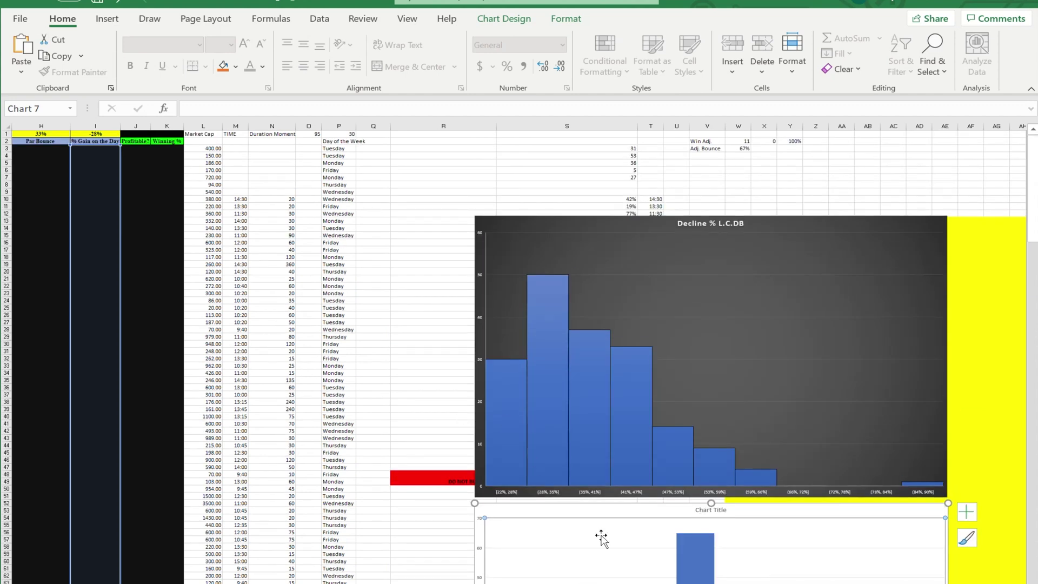
# Step: Return to the Paint sketch, complete the 47 as -47%, and handwrite %50 beneath it
pyautogui.click(460, 583)
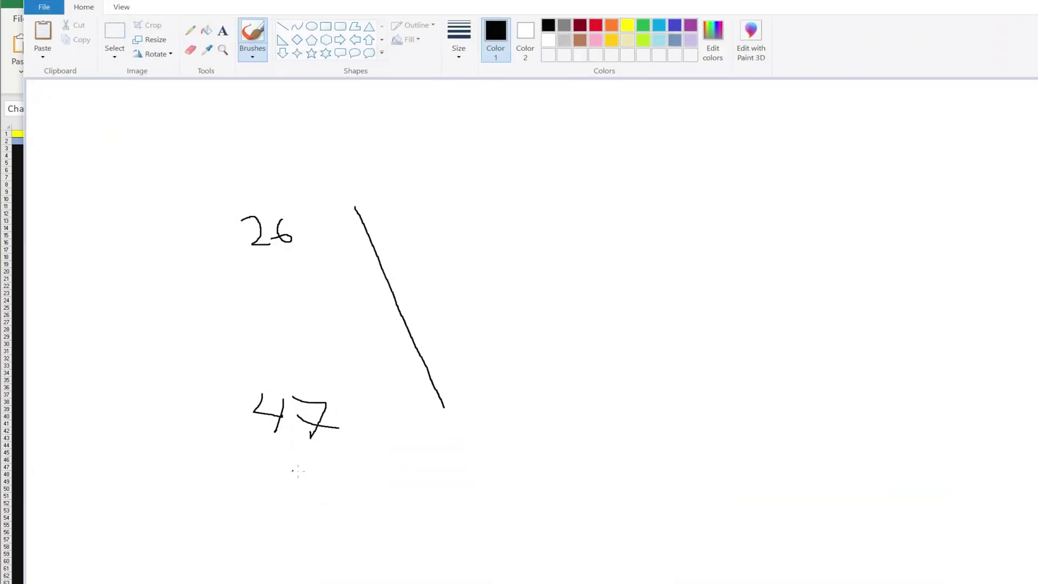
pyautogui.moveTo(353, 449); pyautogui.dragTo(355, 448)
pyautogui.moveTo(287, 483)
pyautogui.mouseDown()
pyautogui.moveTo(280, 509)
pyautogui.moveTo(320, 508)
pyautogui.mouseUp()
pyautogui.moveTo(238, 481); pyautogui.dragTo(218, 524)
pyautogui.moveTo(224, 488); pyautogui.dragTo(221, 501)
pyautogui.moveTo(246, 515); pyautogui.dragTo(247, 512)
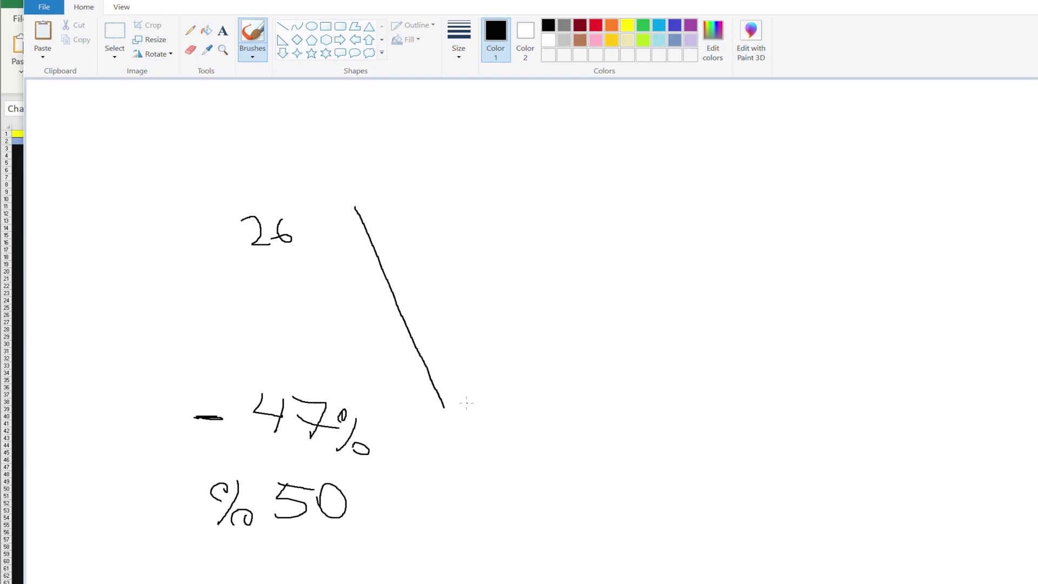
# Step: Extend the falling line into a V with a rising arrow, and handwrite -19% inside the V
pyautogui.moveTo(443, 407); pyautogui.dragTo(489, 502)
pyautogui.moveTo(568, 272)
pyautogui.mouseDown()
pyautogui.moveTo(566, 306)
pyautogui.moveTo(582, 302)
pyautogui.mouseUp()
pyautogui.moveTo(576, 287)
pyautogui.mouseDown()
pyautogui.moveTo(574, 266)
pyautogui.moveTo(623, 304)
pyautogui.mouseUp()
pyautogui.moveTo(524, 488); pyautogui.dragTo(676, 298)
pyautogui.moveTo(653, 314)
pyautogui.mouseDown()
pyautogui.moveTo(675, 297)
pyautogui.moveTo(677, 322)
pyautogui.mouseUp()
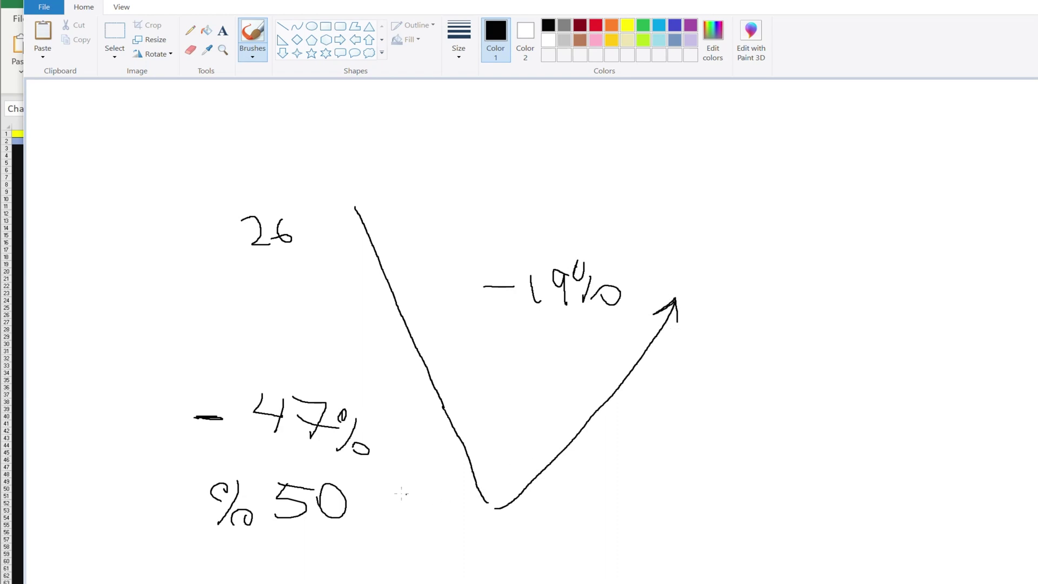
# Step: Underline %50 heavily and draw a second, shorter rising arrow marked % below the first one
pyautogui.moveTo(293, 546)
pyautogui.mouseDown()
pyautogui.moveTo(338, 539)
pyautogui.moveTo(273, 548)
pyautogui.moveTo(332, 533)
pyautogui.moveTo(300, 534)
pyautogui.mouseUp()
pyautogui.moveTo(554, 513); pyautogui.dragTo(659, 410)
pyautogui.moveTo(625, 415)
pyautogui.mouseDown()
pyautogui.moveTo(664, 404)
pyautogui.moveTo(654, 449)
pyautogui.mouseUp()
pyautogui.moveTo(705, 427)
pyautogui.mouseDown()
pyautogui.moveTo(658, 480)
pyautogui.moveTo(685, 428)
pyautogui.moveTo(717, 466)
pyautogui.mouseUp()
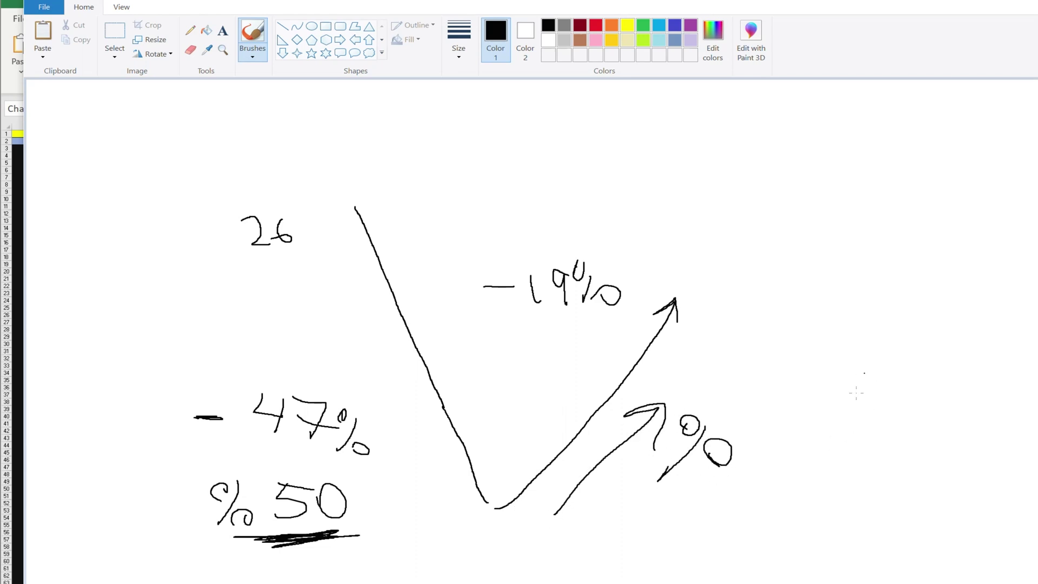
# Step: Switch to the Excel workbook and examine the tallest gain bar against the first bars of the decline histogram
pyautogui.hotkey('alt', 'Tab')
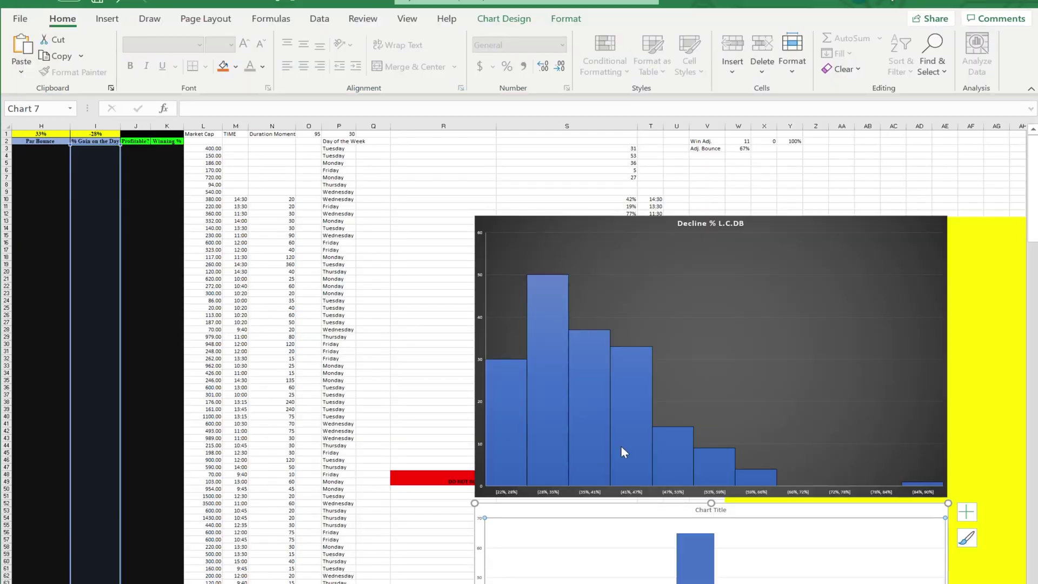
pyautogui.scroll(-13, 621, 454)
pyautogui.scroll(7, 680, 441)
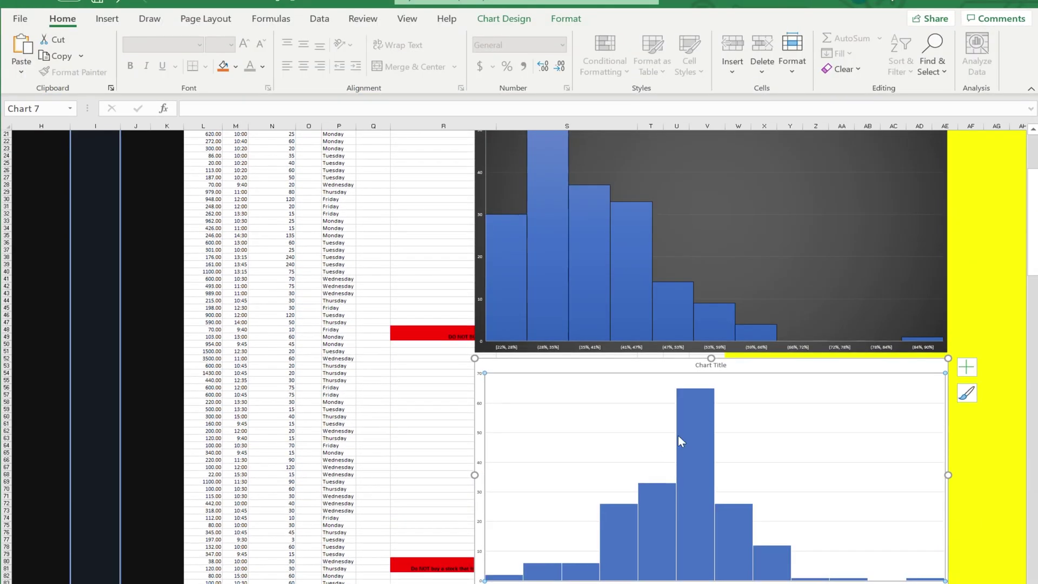
pyautogui.moveTo(697, 417)
pyautogui.scroll(7, 670, 475)
pyautogui.scroll(-7, 669, 487)
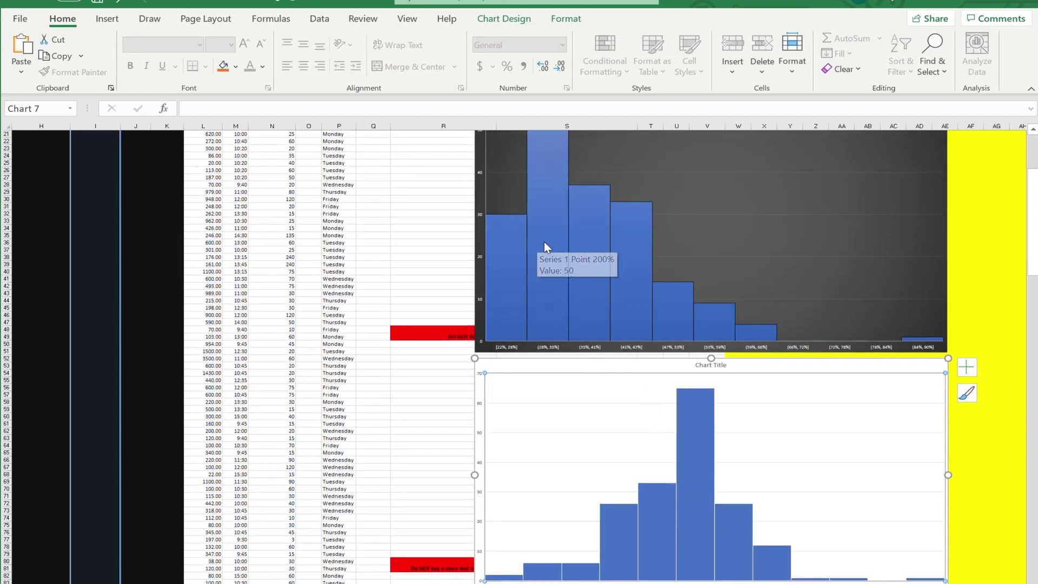
pyautogui.scroll(7, 556, 273)
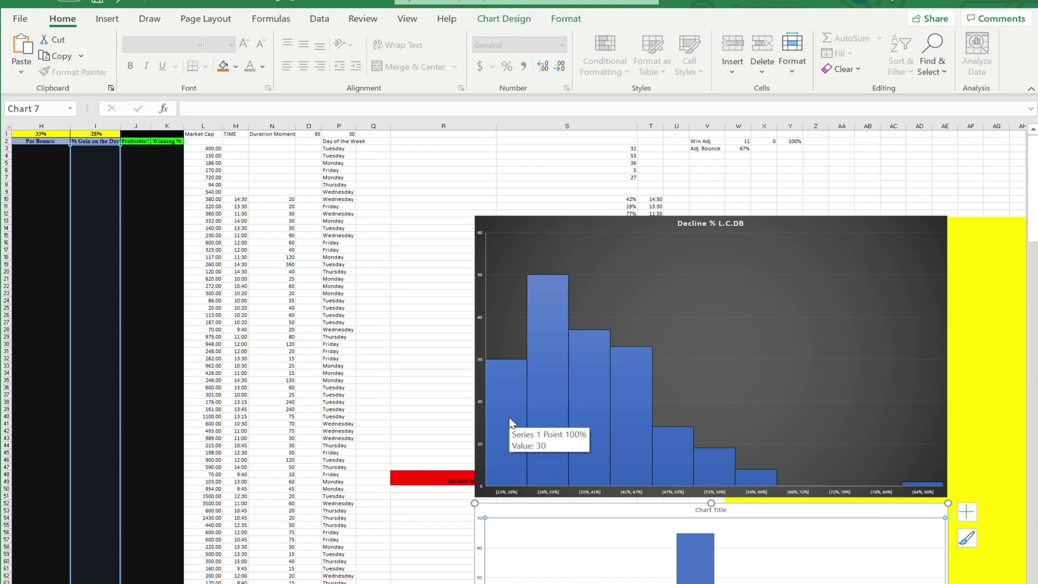
pyautogui.scroll(-9, 510, 378)
pyautogui.scroll(-4, 595, 476)
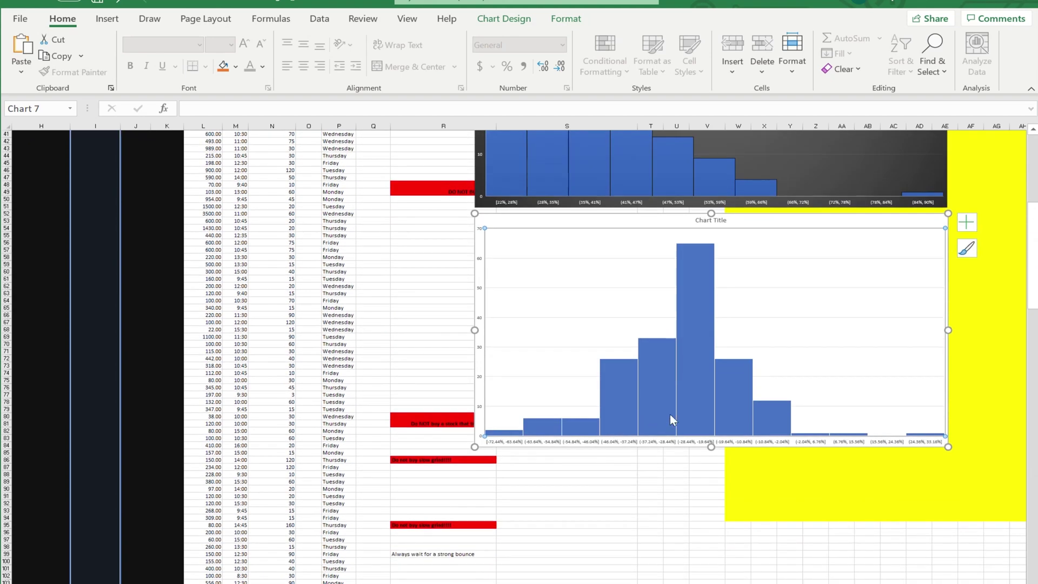
pyautogui.scroll(7, 623, 422)
pyautogui.moveTo(502, 292)
pyautogui.scroll(7, 505, 294)
pyautogui.scroll(-7, 510, 352)
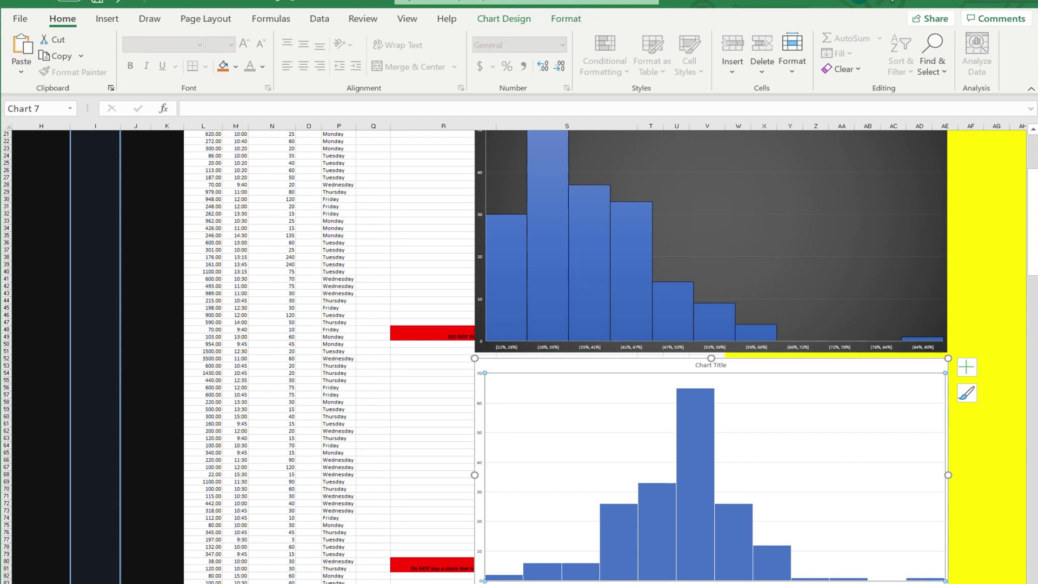
pyautogui.scroll(7, 595, 362)
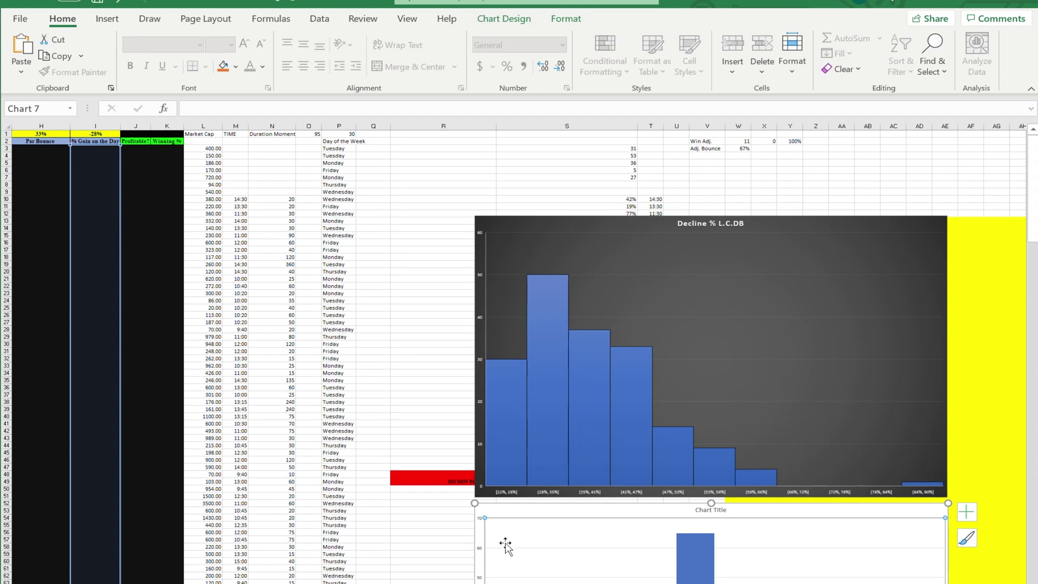
# Step: In the Paint sketch, handwrite %22 above -47% and cross it out, and add an arrowhead to the underline of %50
pyautogui.hotkey('alt', 'Tab')
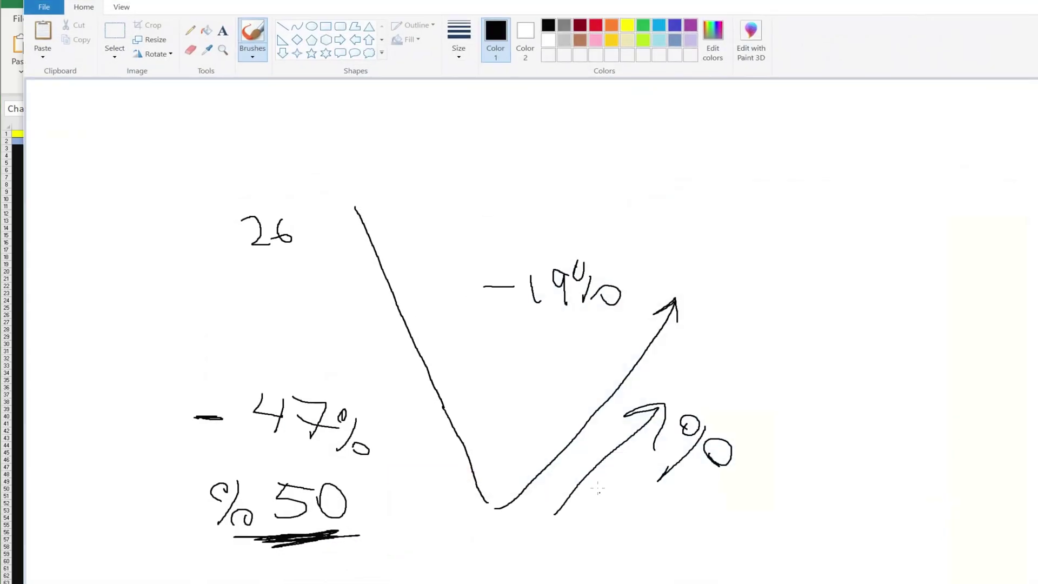
pyautogui.moveTo(254, 331)
pyautogui.mouseDown()
pyautogui.moveTo(289, 326)
pyautogui.moveTo(304, 351)
pyautogui.mouseUp()
pyautogui.moveTo(297, 327)
pyautogui.mouseDown()
pyautogui.moveTo(319, 326)
pyautogui.moveTo(328, 350)
pyautogui.mouseUp()
pyautogui.moveTo(223, 329); pyautogui.dragTo(266, 361)
pyautogui.moveTo(280, 317)
pyautogui.mouseDown()
pyautogui.moveTo(334, 341)
pyautogui.moveTo(250, 380)
pyautogui.mouseUp()
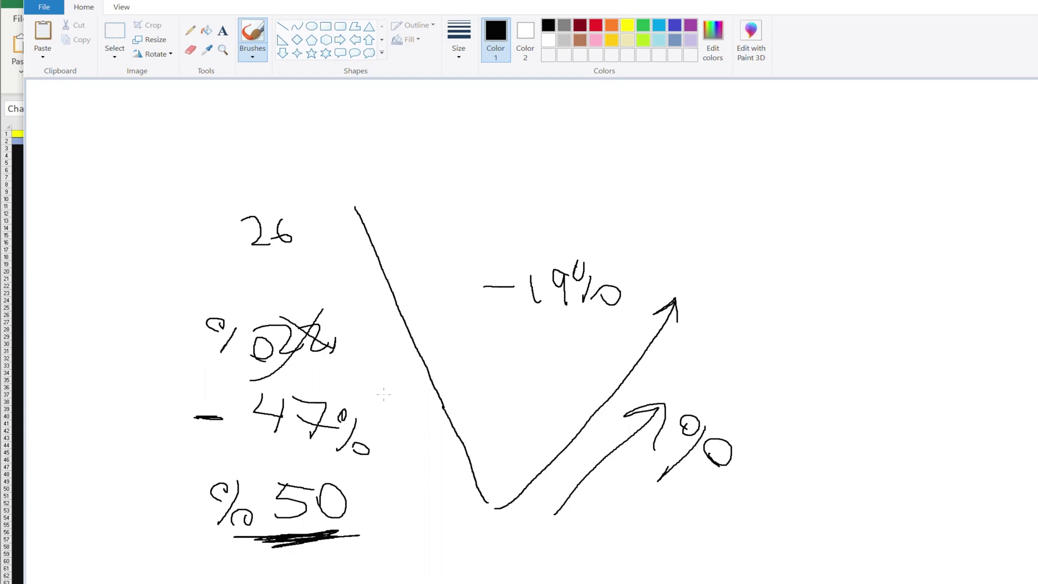
pyautogui.moveTo(380, 541); pyautogui.dragTo(368, 555)
# Step: Switch to the Excel workbook and review both histograms and the column averages in row 1
pyautogui.hotkey('alt', 'Tab')
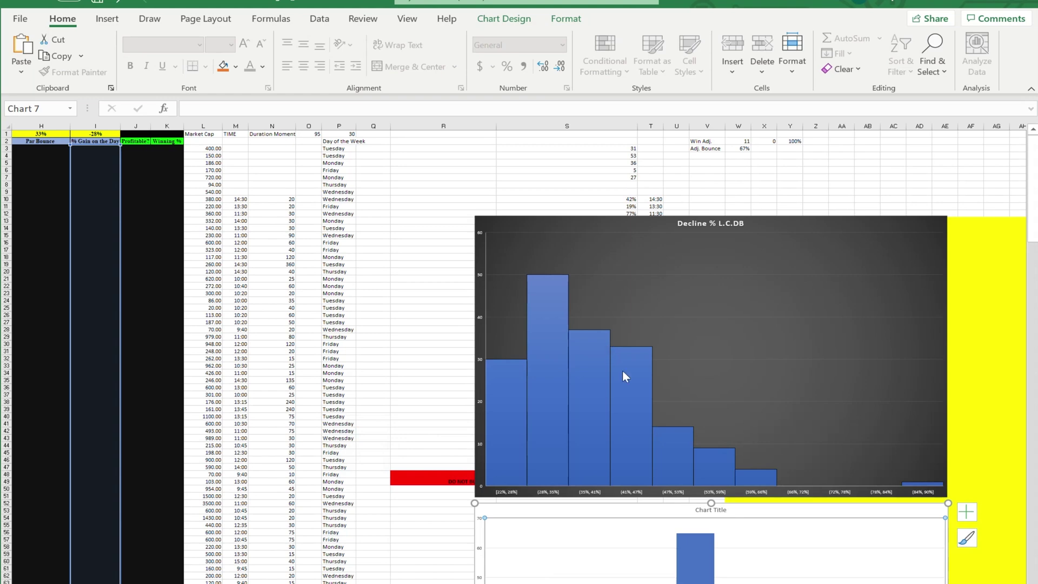
pyautogui.scroll(-6, 617, 361)
pyautogui.scroll(4, 668, 489)
pyautogui.scroll(-4, 658, 384)
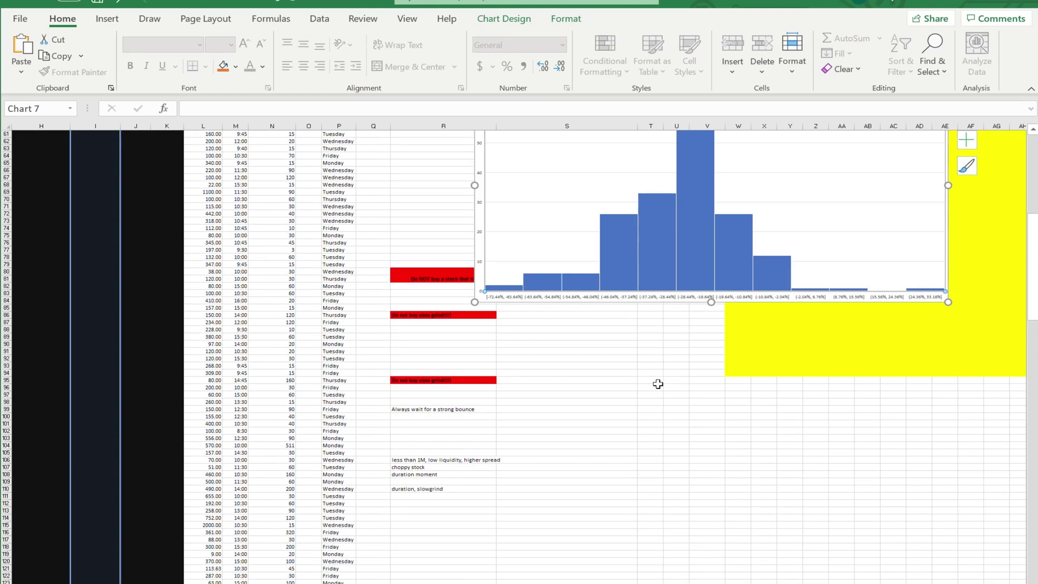
pyautogui.scroll(10, 746, 438)
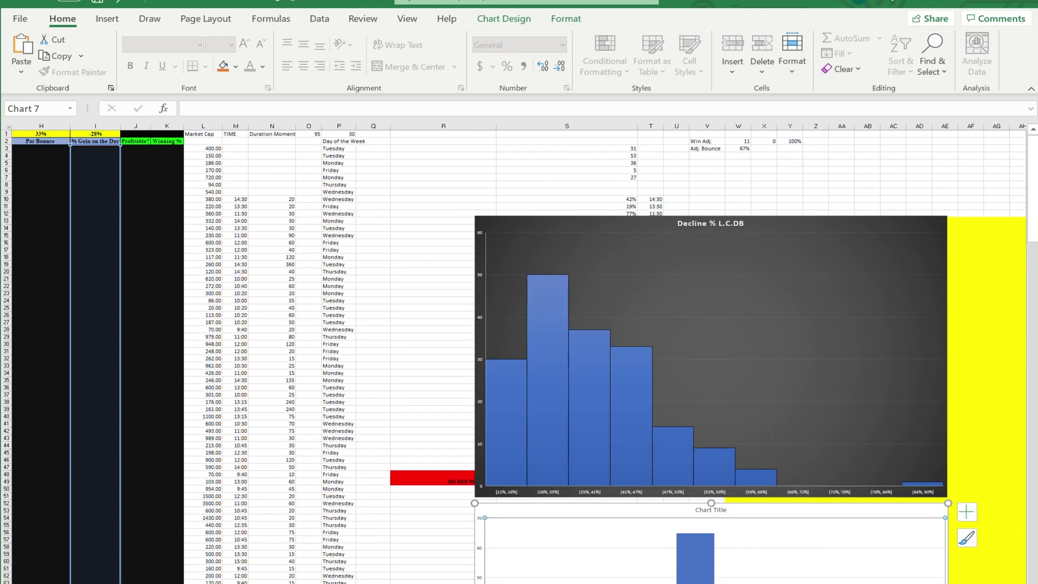
pyautogui.hscroll(-5, 519, 354)
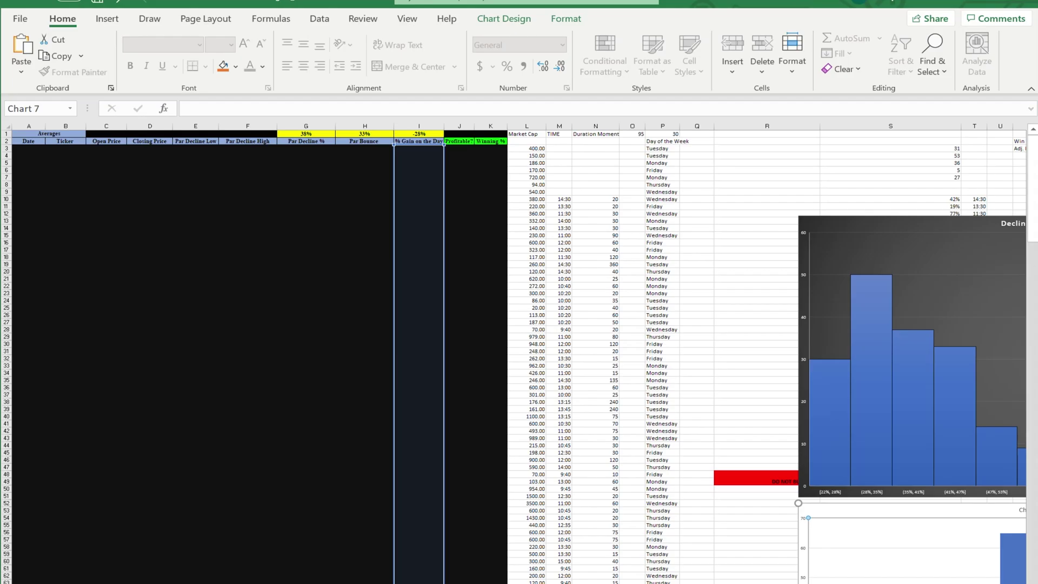
# Step: Return to the Paint sketch and circle the V's lowest point and the tip of its rising arrow in green
pyautogui.click(622, 583)
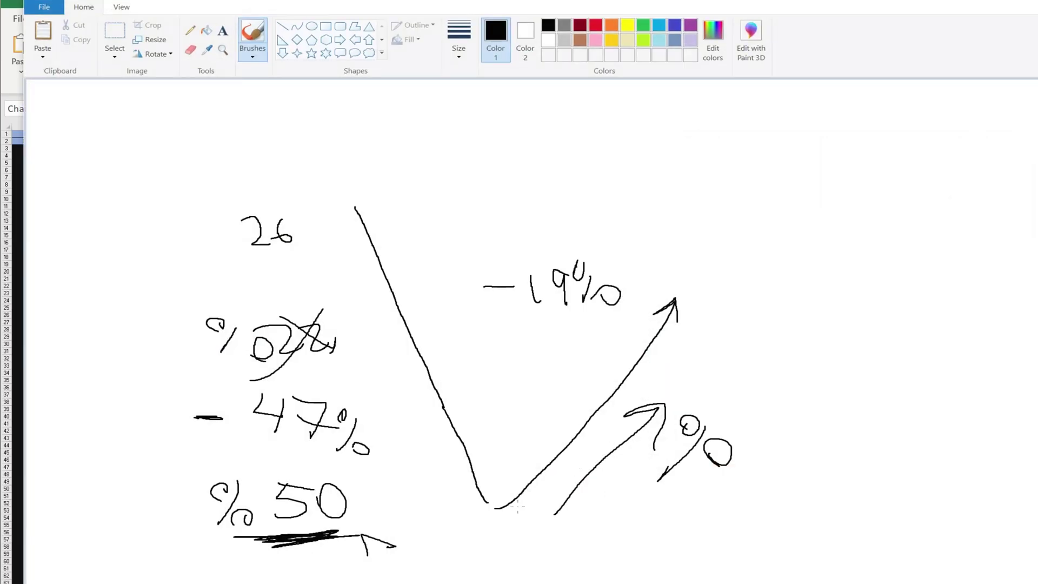
pyautogui.click(642, 27)
pyautogui.moveTo(484, 485)
pyautogui.mouseDown()
pyautogui.moveTo(511, 509)
pyautogui.moveTo(471, 494)
pyautogui.mouseUp()
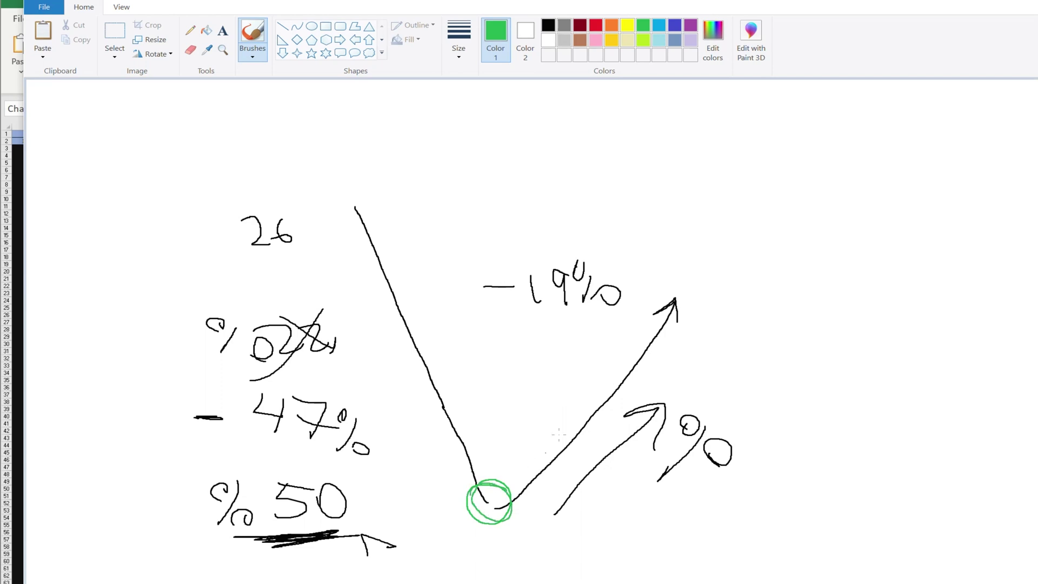
pyautogui.moveTo(662, 314)
pyautogui.mouseDown()
pyautogui.moveTo(665, 284)
pyautogui.moveTo(670, 331)
pyautogui.mouseUp()
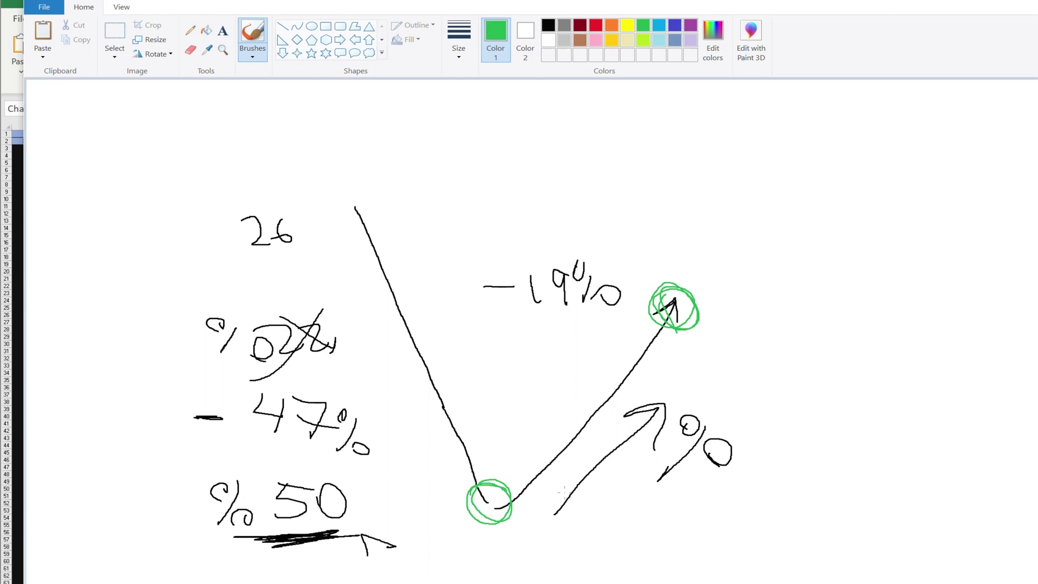
# Step: Draw a green arrow alongside the black arrow beneath the V's rising side
pyautogui.moveTo(563, 494); pyautogui.dragTo(618, 417)
pyautogui.moveTo(585, 435)
pyautogui.mouseDown()
pyautogui.moveTo(615, 420)
pyautogui.moveTo(618, 440)
pyautogui.mouseUp()
# Step: Switch to the Excel workbook and compare the decline histogram with the % Gain on the Day histogram and the averages in row 1
pyautogui.hotkey('alt', 'Tab')
pyautogui.scroll(-6, 689, 397)
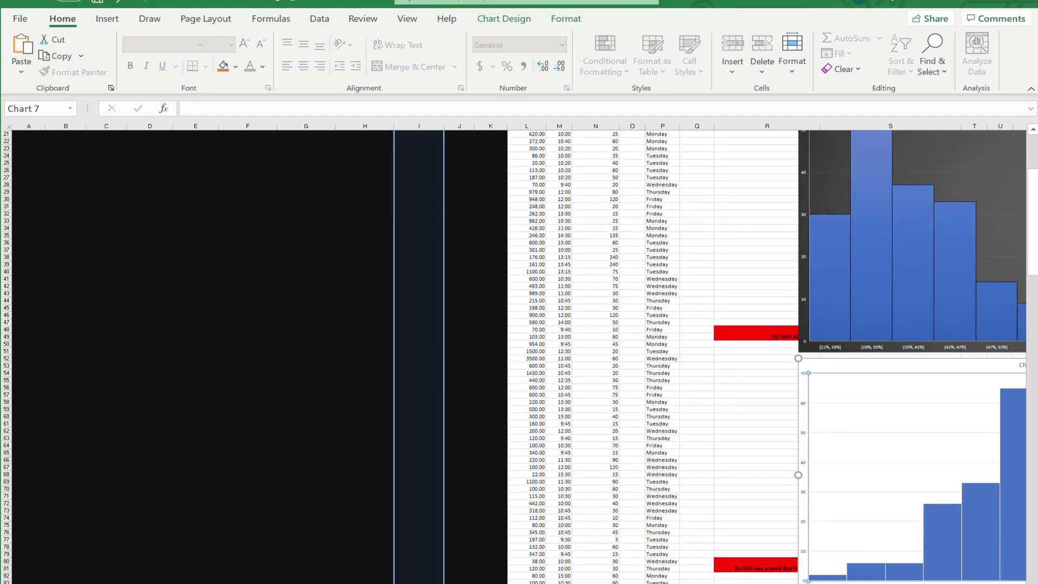
pyautogui.hscroll(5, 702, 351)
pyautogui.scroll(6, 706, 489)
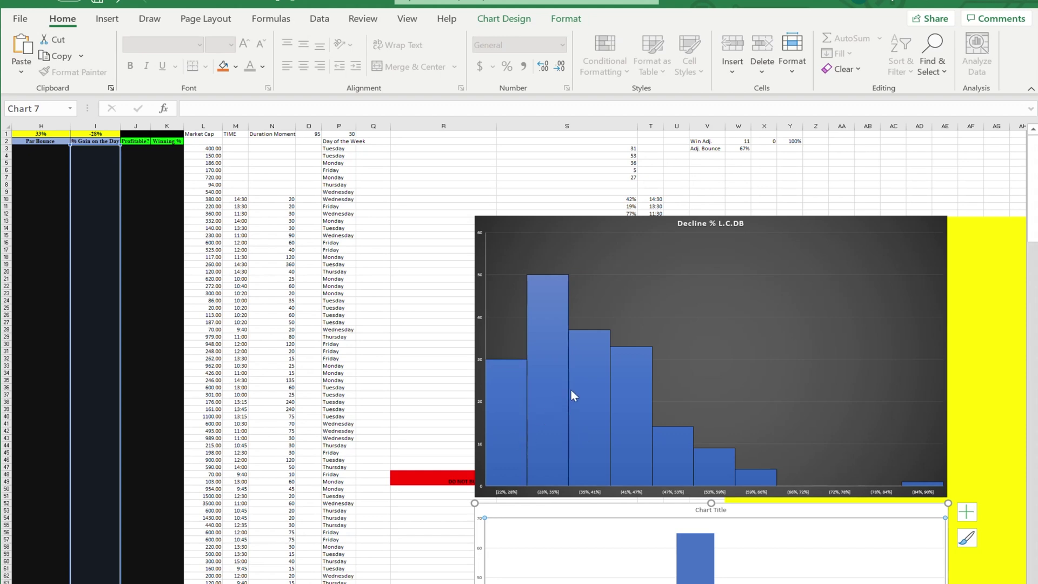
pyautogui.scroll(-7, 571, 389)
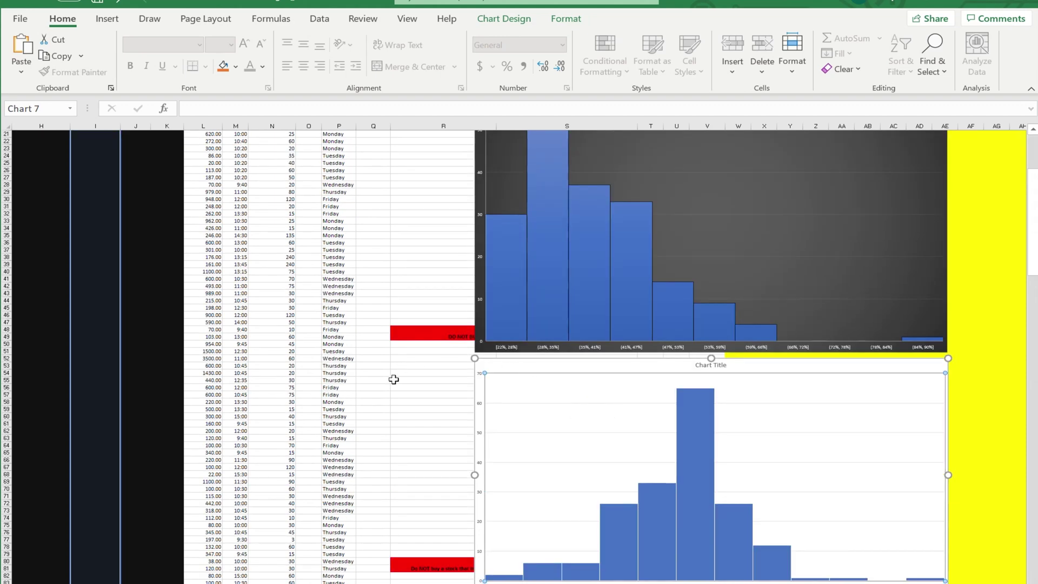
pyautogui.scroll(7, 394, 379)
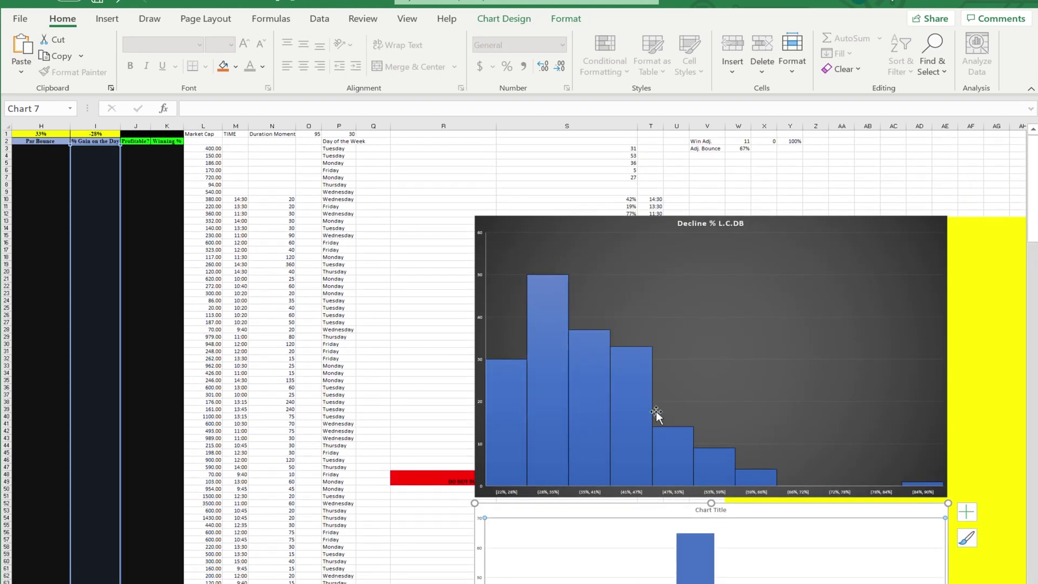
pyautogui.scroll(-7, 656, 413)
pyautogui.scroll(7, 680, 467)
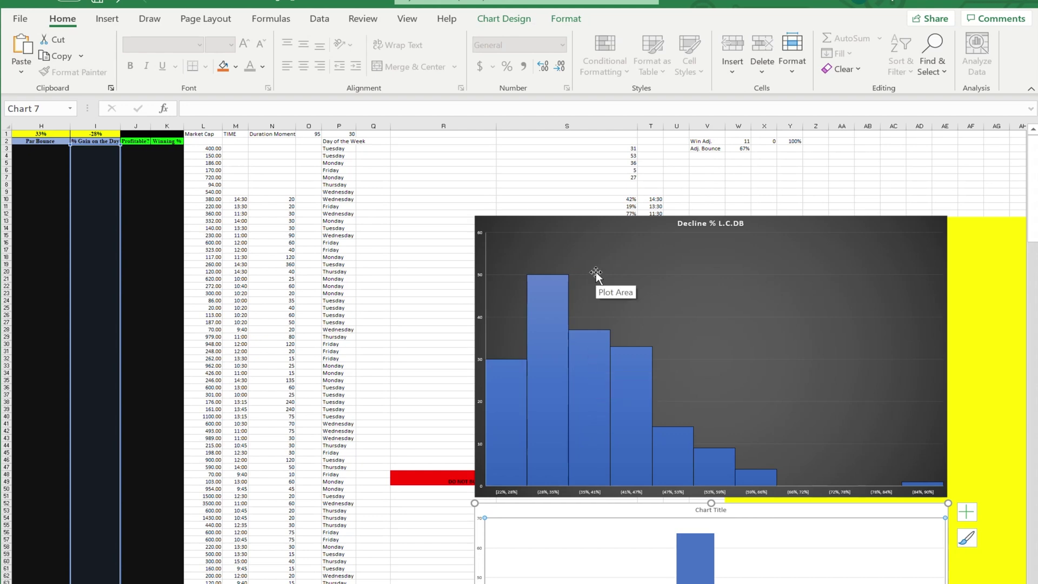
pyautogui.scroll(-13, 637, 394)
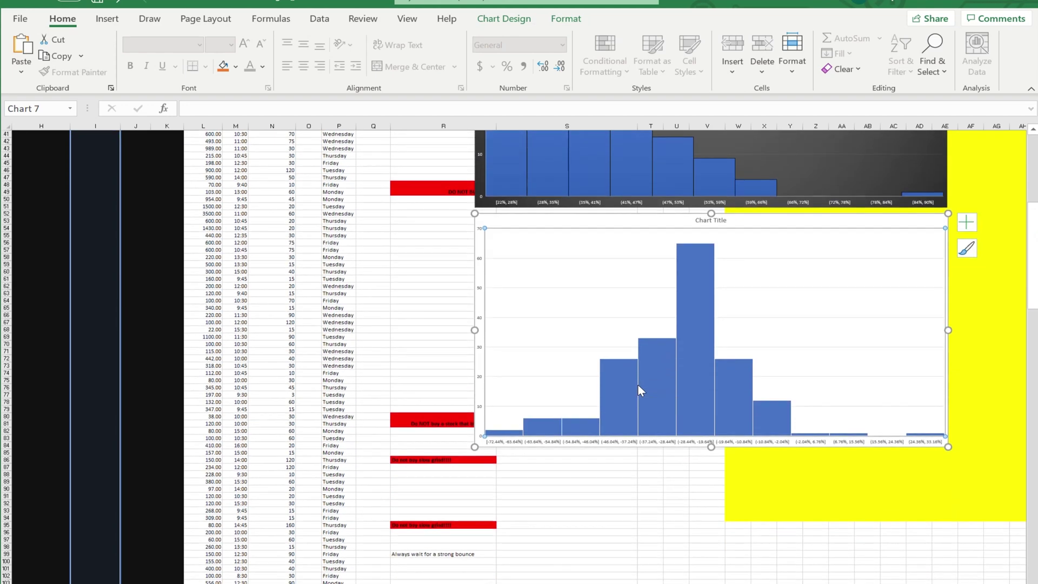
pyautogui.click(610, 222)
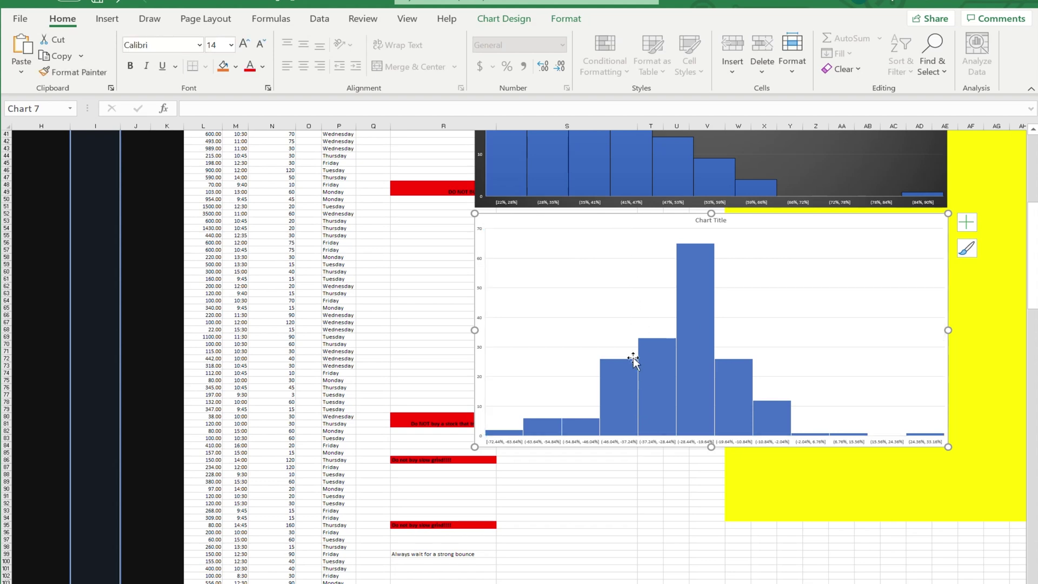
pyautogui.scroll(7, 287, 302)
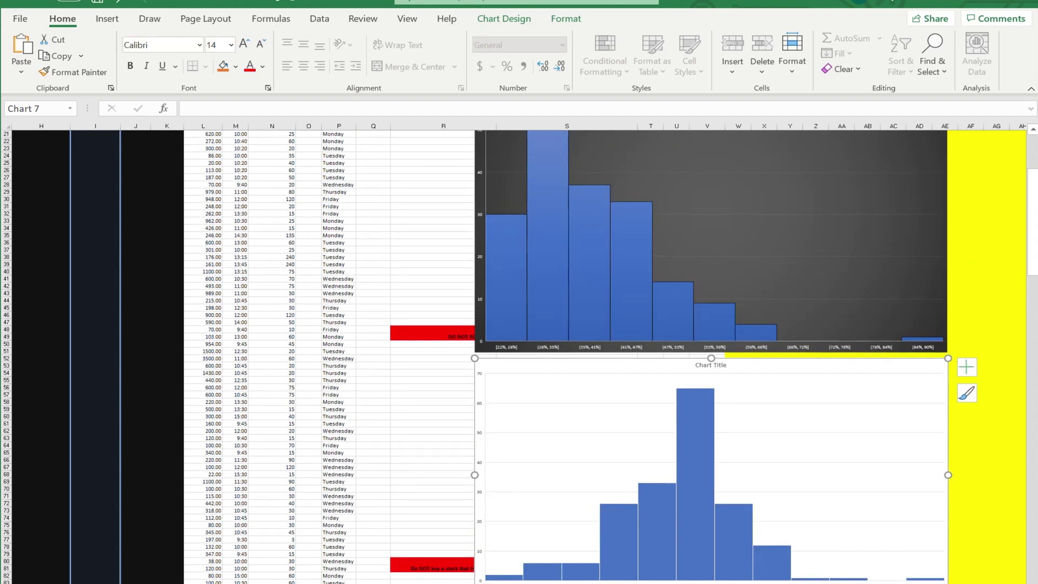
pyautogui.hscroll(-3, 520, 354)
pyautogui.scroll(7, 195, 369)
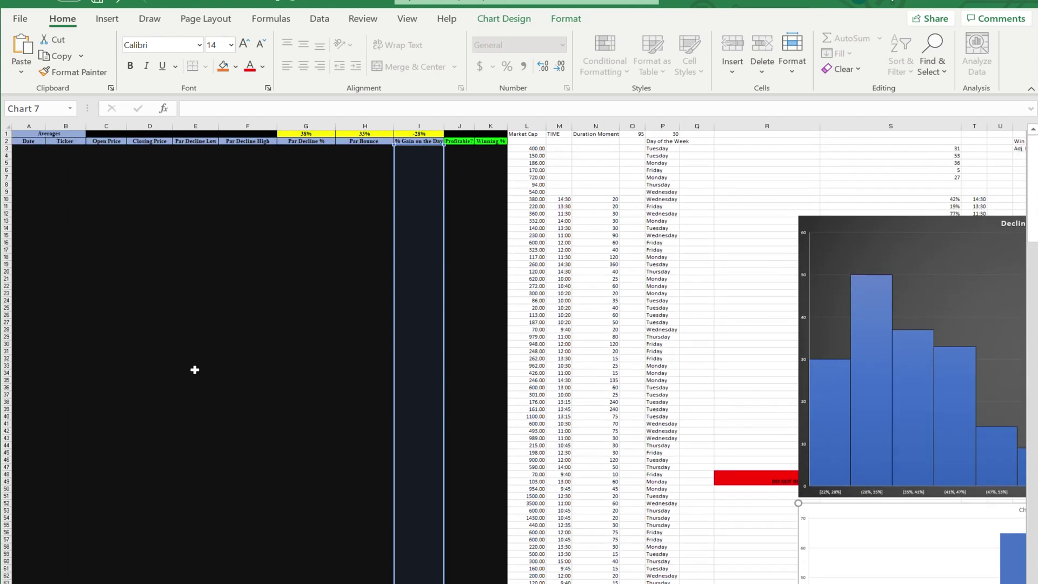
# Step: Insert a histogram of the Par Bounce values in column H, from H3 down to row 181
pyautogui.click(231, 212)
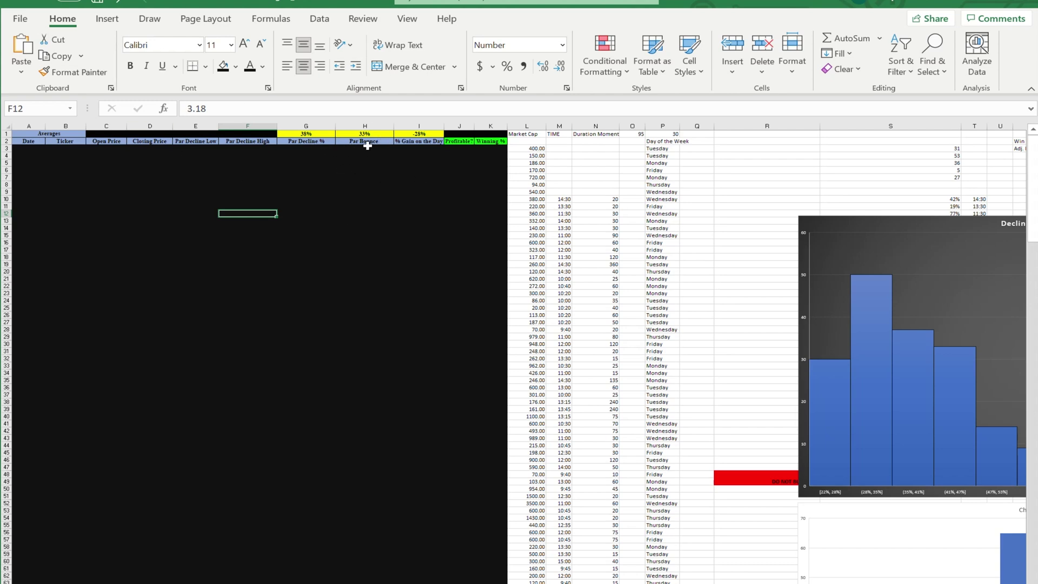
pyautogui.moveTo(362, 149); pyautogui.dragTo(373, 307)
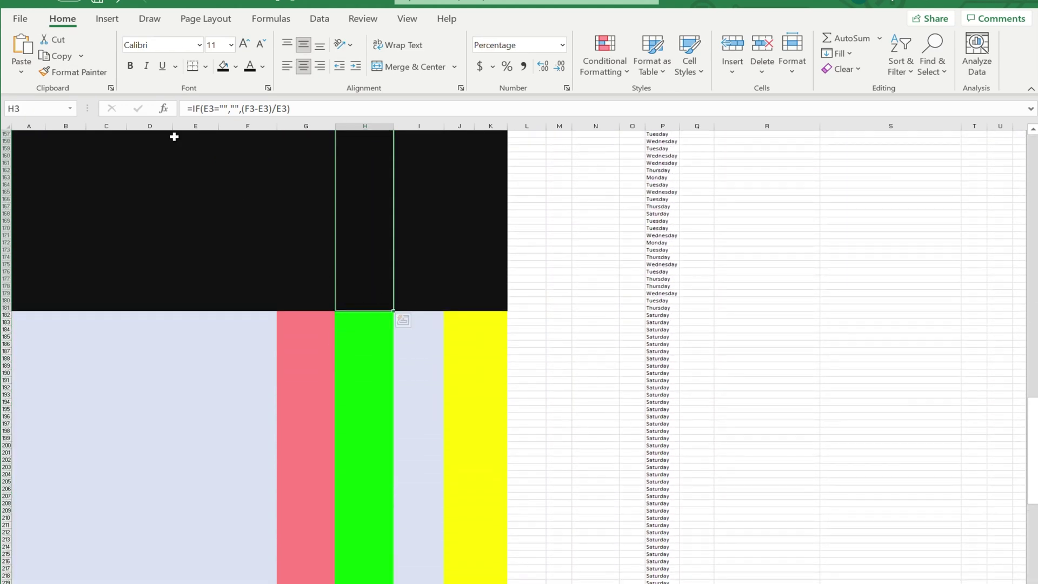
pyautogui.click(107, 19)
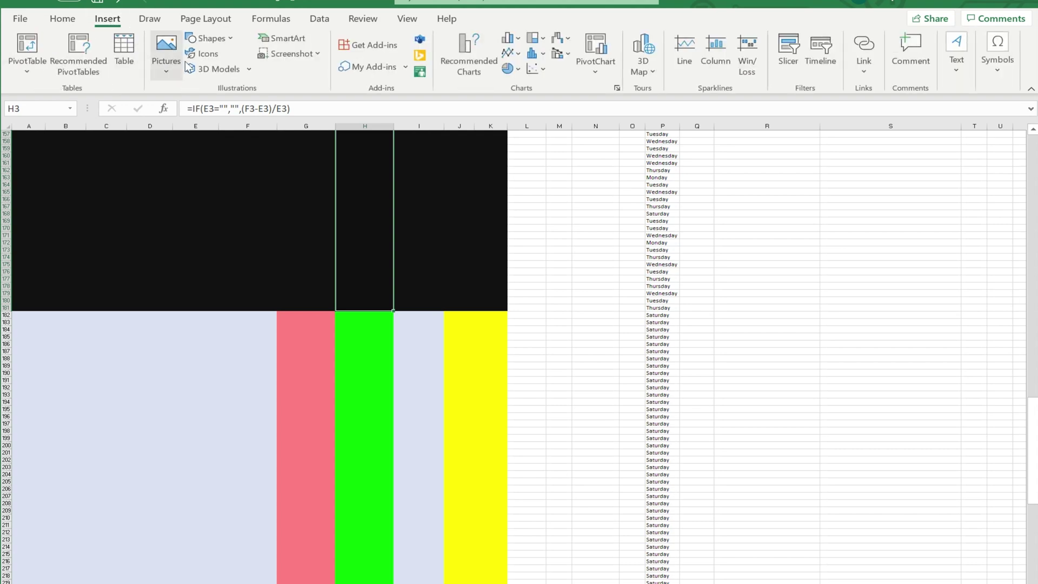
pyautogui.click(535, 53)
pyautogui.click(545, 101)
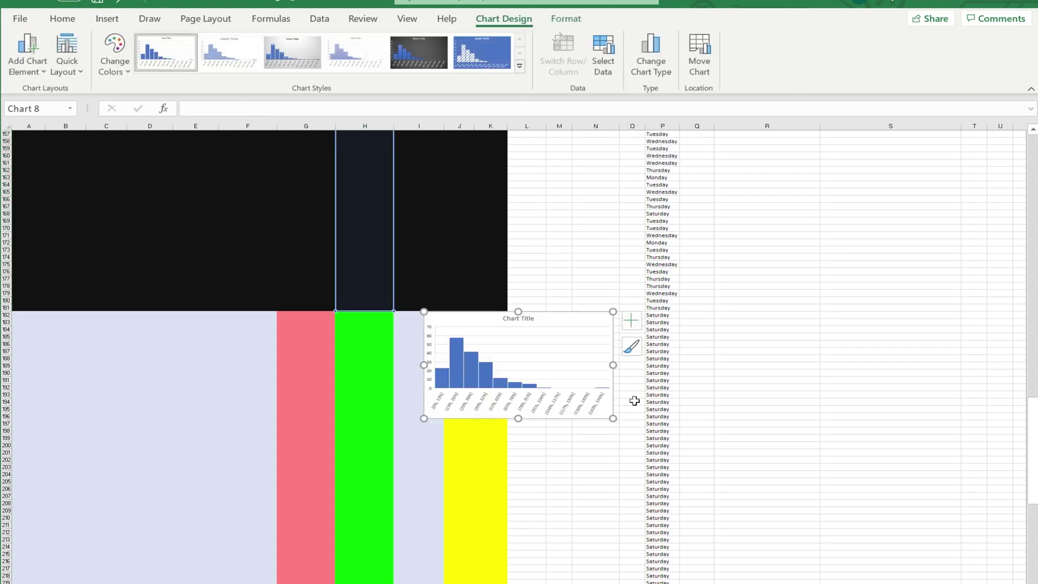
# Step: Move the Par Bounce histogram directly below the % Gain on the Day histogram and enlarge it to the same width
pyautogui.moveTo(535, 322); pyautogui.dragTo(799, 193)
pyautogui.scroll(7, 802, 340)
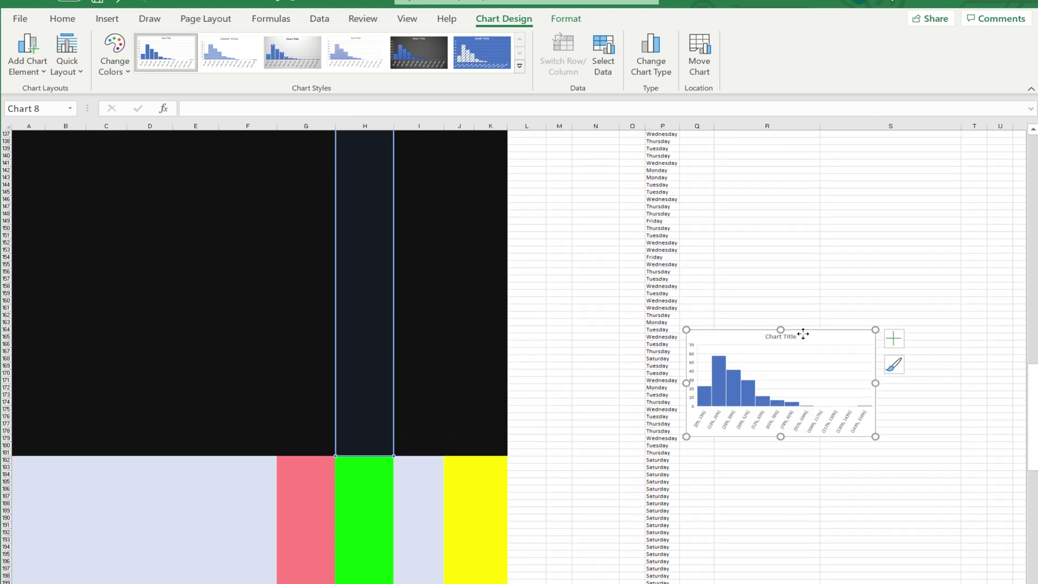
pyautogui.moveTo(802, 340); pyautogui.dragTo(798, 195)
pyautogui.scroll(13, 796, 195)
pyautogui.moveTo(823, 454); pyautogui.dragTo(864, 167)
pyautogui.scroll(13, 864, 319)
pyautogui.moveTo(874, 480); pyautogui.dragTo(922, 347)
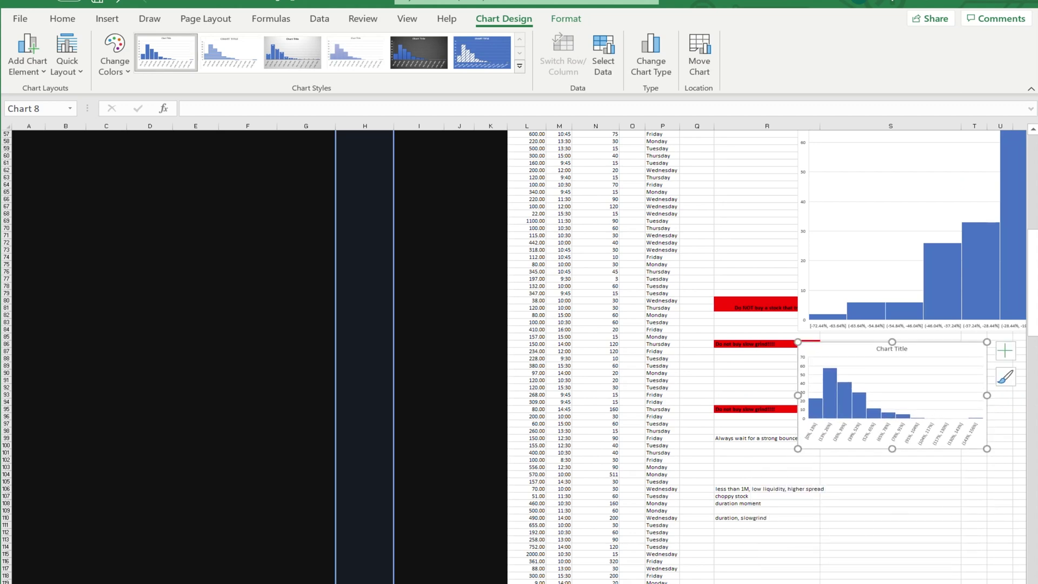
pyautogui.hscroll(5, 519, 351)
pyautogui.moveTo(664, 449); pyautogui.dragTo(948, 573)
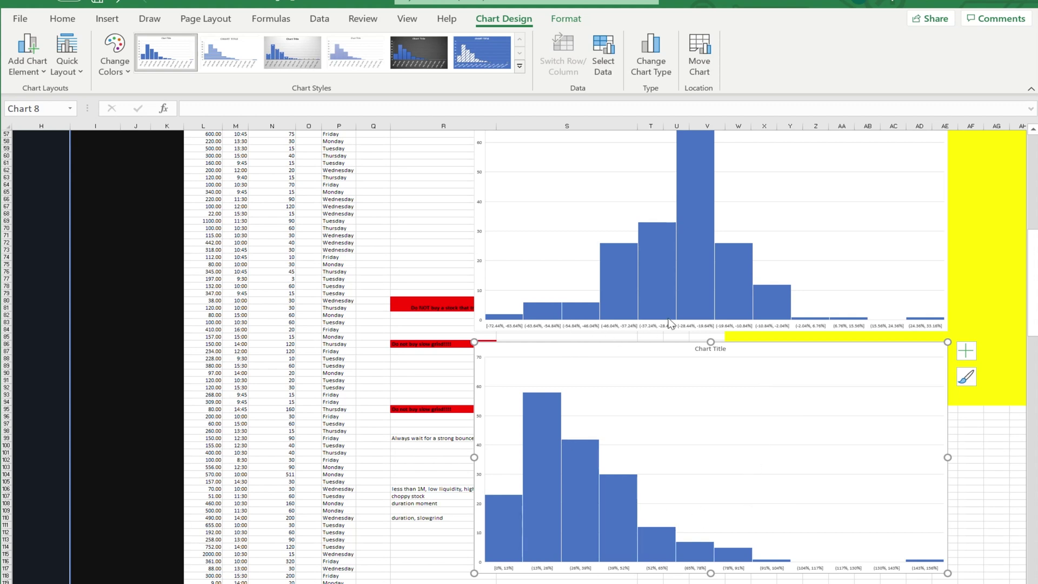
# Step: Swap the two lower charts so the Par Bounce histogram sits directly below the decline histogram, and enlarge the Par Bounce histogram slightly
pyautogui.moveTo(671, 323)
pyautogui.scroll(13, 608, 434)
pyautogui.scroll(-20, 616, 465)
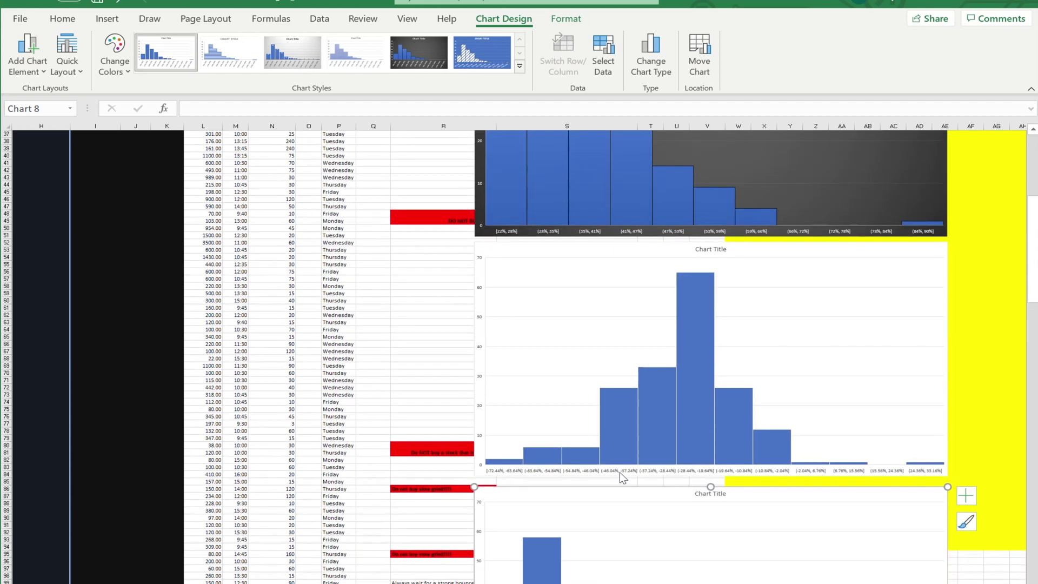
pyautogui.scroll(7, 637, 470)
pyautogui.moveTo(635, 350); pyautogui.dragTo(270, 179)
pyautogui.scroll(6, 705, 387)
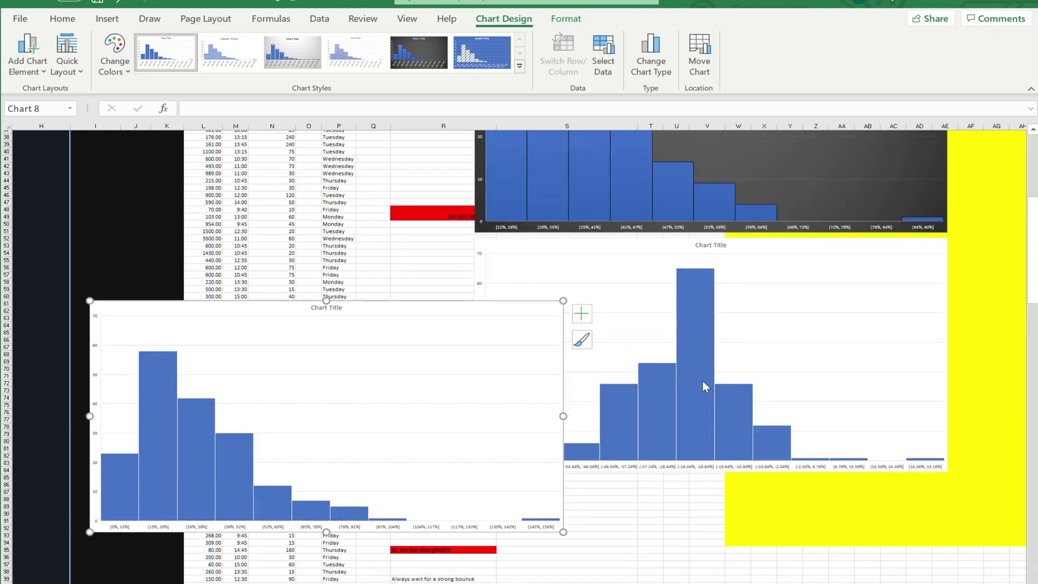
pyautogui.click(805, 261)
pyautogui.moveTo(806, 261); pyautogui.dragTo(825, 556)
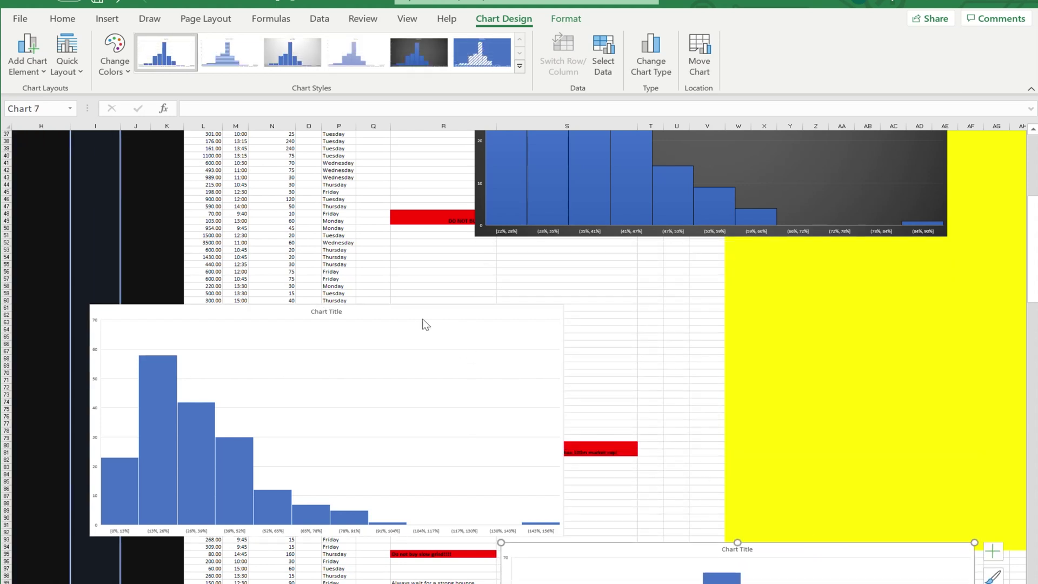
pyautogui.moveTo(397, 308); pyautogui.dragTo(781, 249)
pyautogui.moveTo(949, 476); pyautogui.dragTo(980, 548)
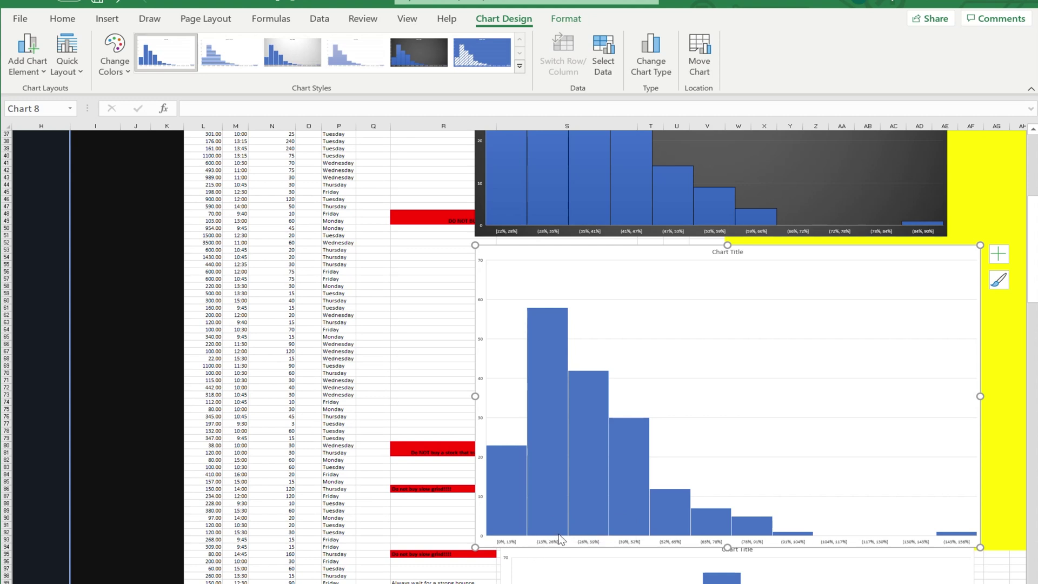
# Step: Examine the bin ranges and bar heights of the Par Bounce histogram against those of the decline histogram
pyautogui.moveTo(558, 378)
pyautogui.scroll(7, 573, 391)
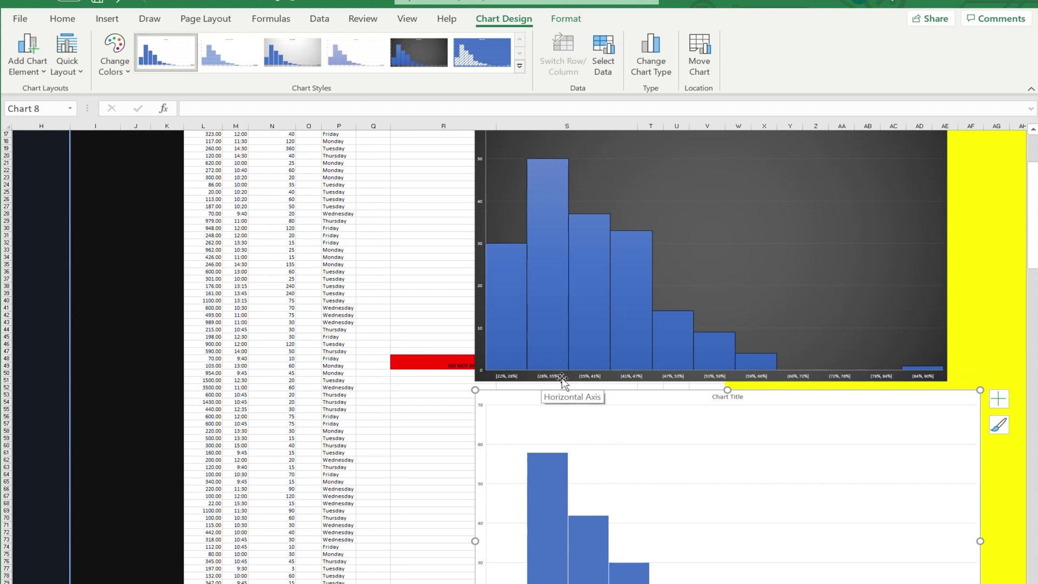
pyautogui.scroll(-4, 601, 481)
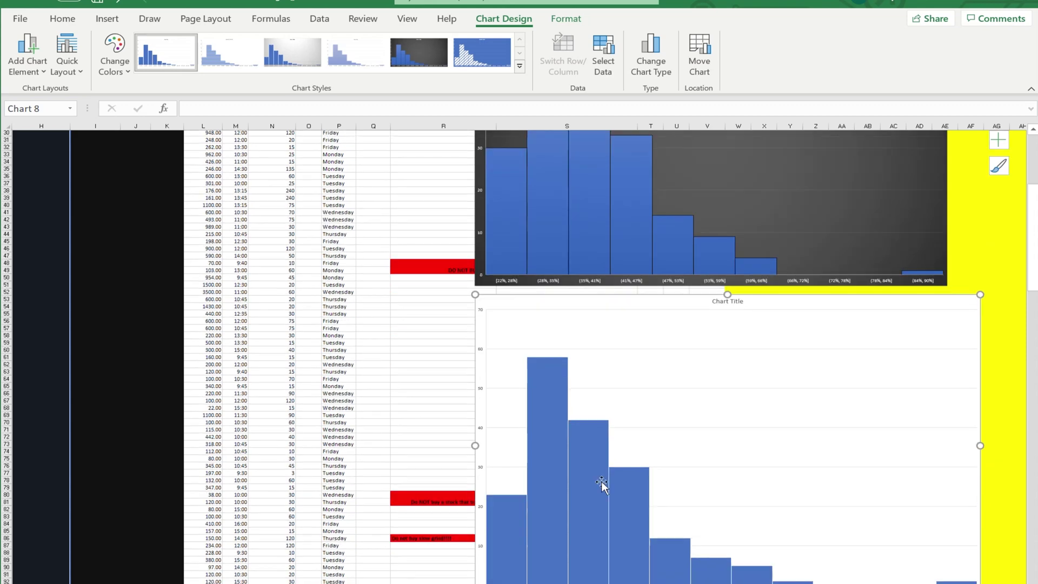
pyautogui.scroll(-9, 601, 481)
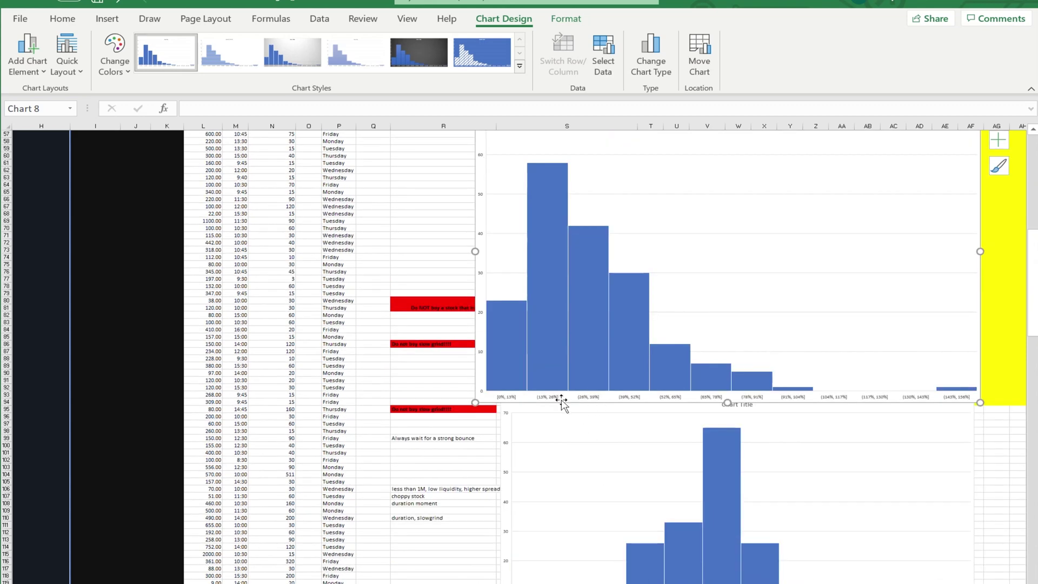
pyautogui.scroll(7, 562, 404)
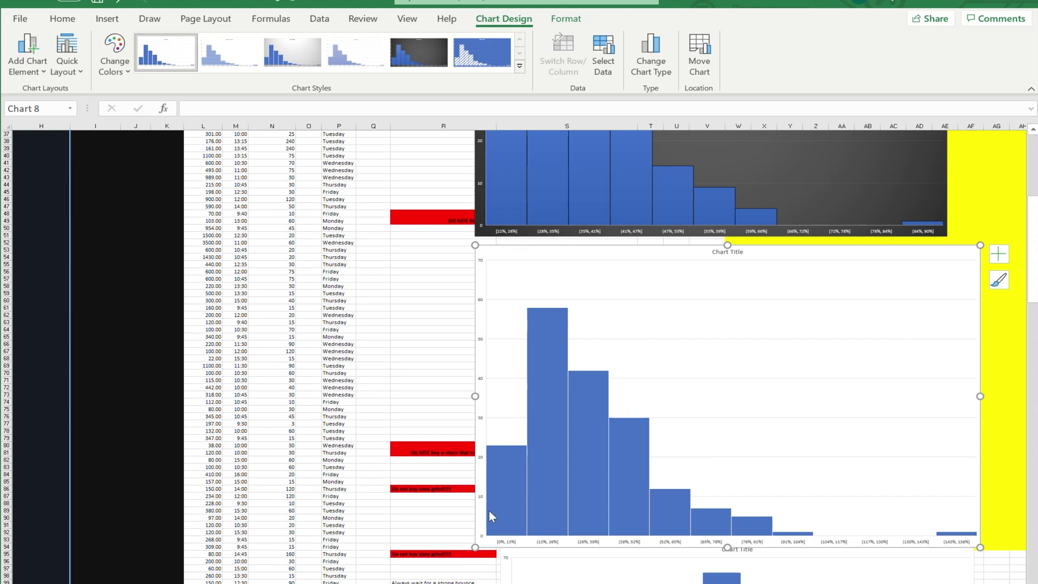
pyautogui.moveTo(489, 512)
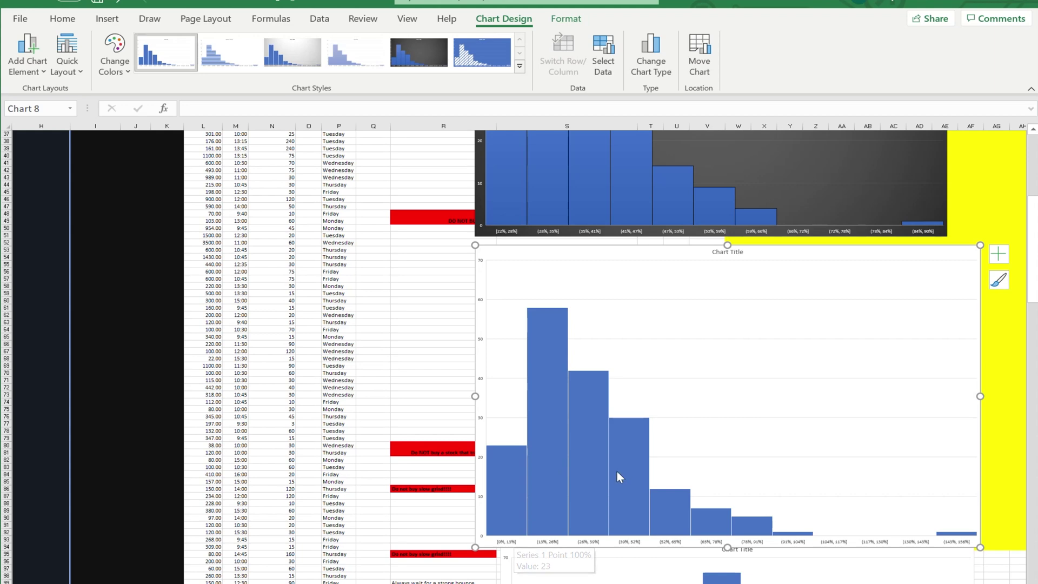
# Step: Switch to Paint and erase the entire sketch from the canvas
pyautogui.click(487, 583)
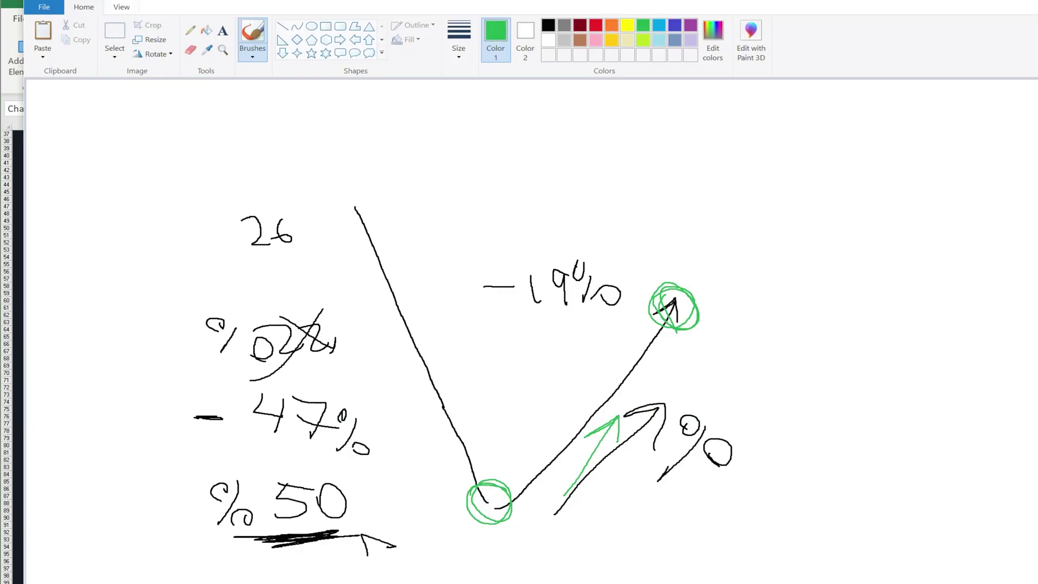
pyautogui.click(118, 30)
pyautogui.moveTo(131, 159)
pyautogui.mouseDown()
pyautogui.moveTo(822, 583)
pyautogui.moveTo(845, 577)
pyautogui.mouseUp()
pyautogui.press('Delete')
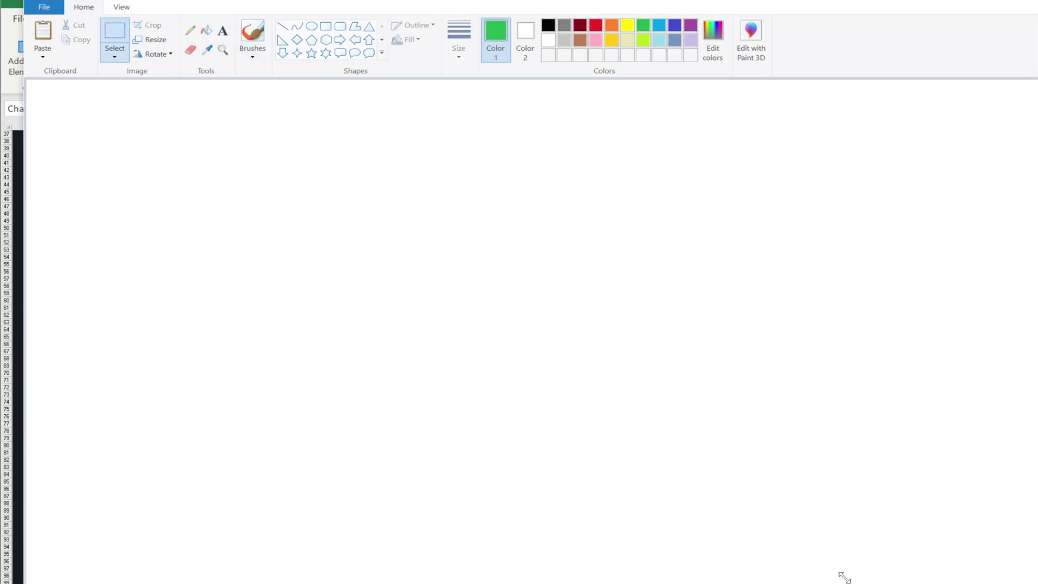
# Step: Start a new freehand sketch on the blank canvas with black brush strokes
pyautogui.click(253, 34)
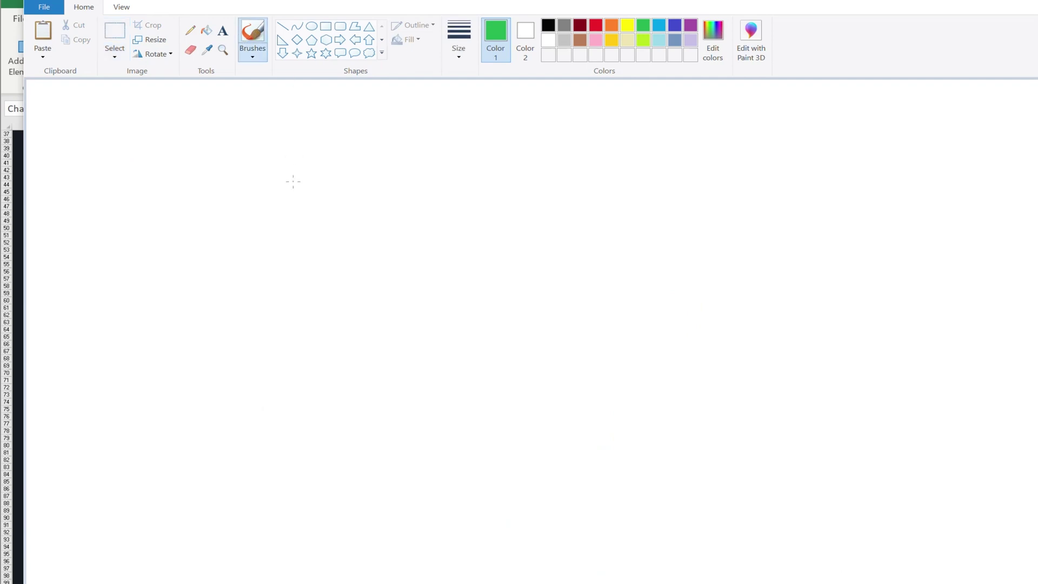
pyautogui.click(548, 26)
pyautogui.moveTo(338, 221); pyautogui.dragTo(316, 208)
pyautogui.moveTo(379, 382)
pyautogui.mouseDown()
pyautogui.moveTo(388, 371)
pyautogui.moveTo(328, 401)
pyautogui.mouseUp()
pyautogui.moveTo(342, 363); pyautogui.dragTo(356, 430)
pyautogui.moveTo(426, 281)
pyautogui.mouseDown()
pyautogui.moveTo(463, 306)
pyautogui.moveTo(467, 291)
pyautogui.moveTo(411, 304)
pyautogui.mouseUp()
# Step: Return to the Excel workbook and compare the first bars of the decline histogram with the first bars of the Par Bounce histogram
pyautogui.click(963, 1)
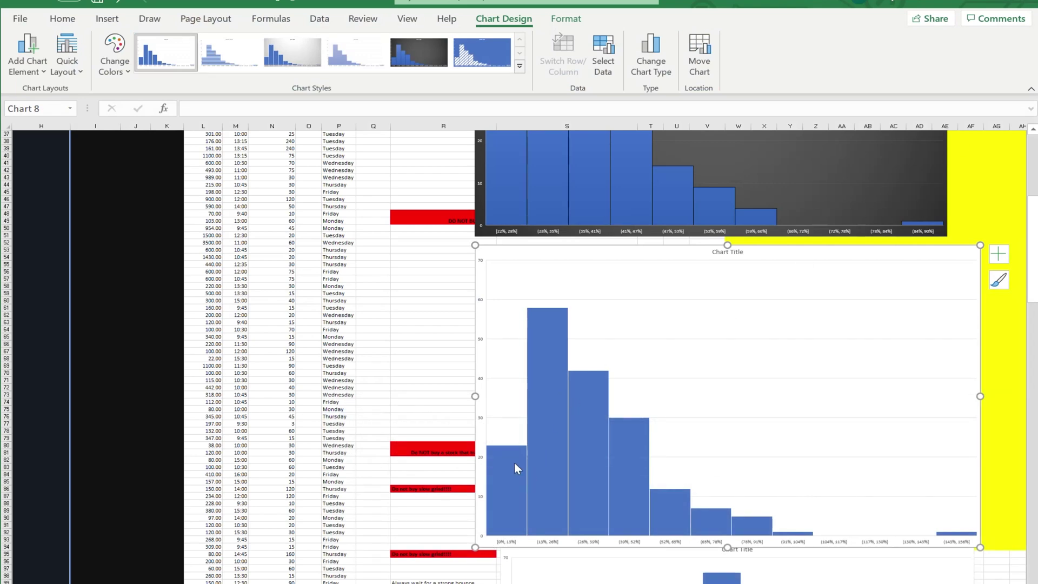
pyautogui.scroll(7, 511, 270)
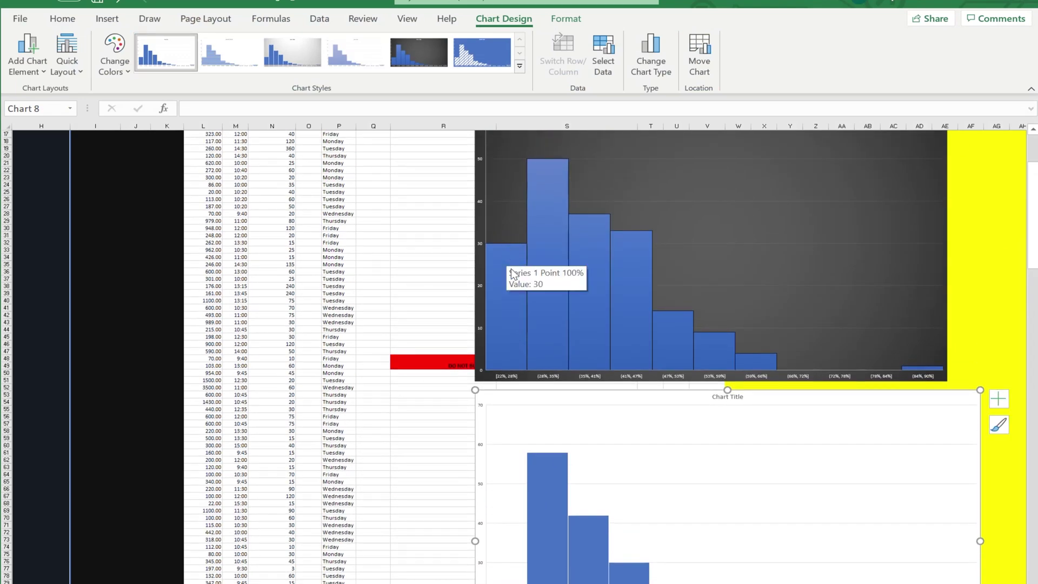
pyautogui.scroll(-8, 516, 300)
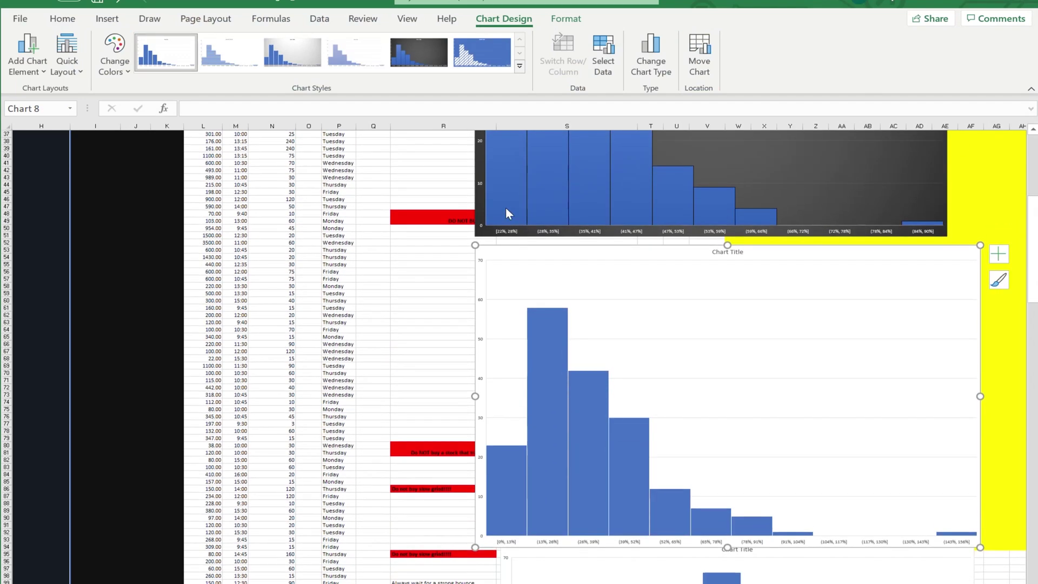
pyautogui.scroll(13, 521, 300)
pyautogui.scroll(-13, 530, 314)
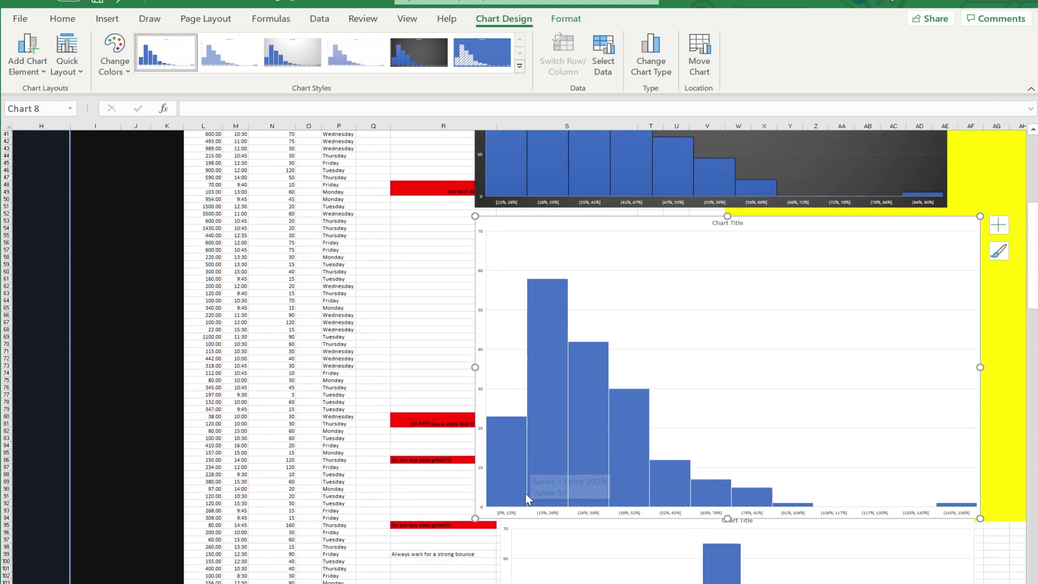
pyautogui.moveTo(507, 469)
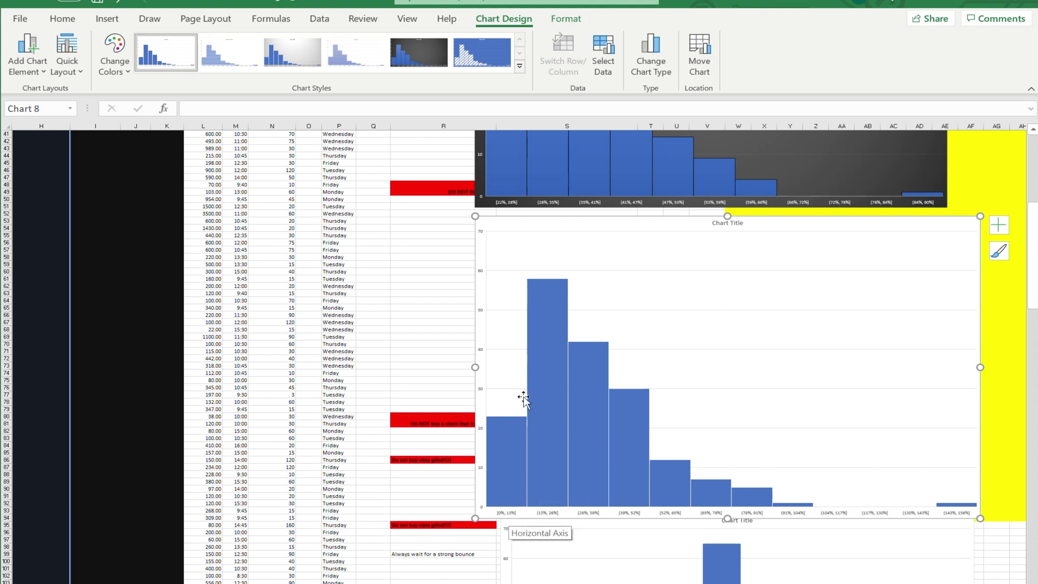
pyautogui.scroll(6, 512, 448)
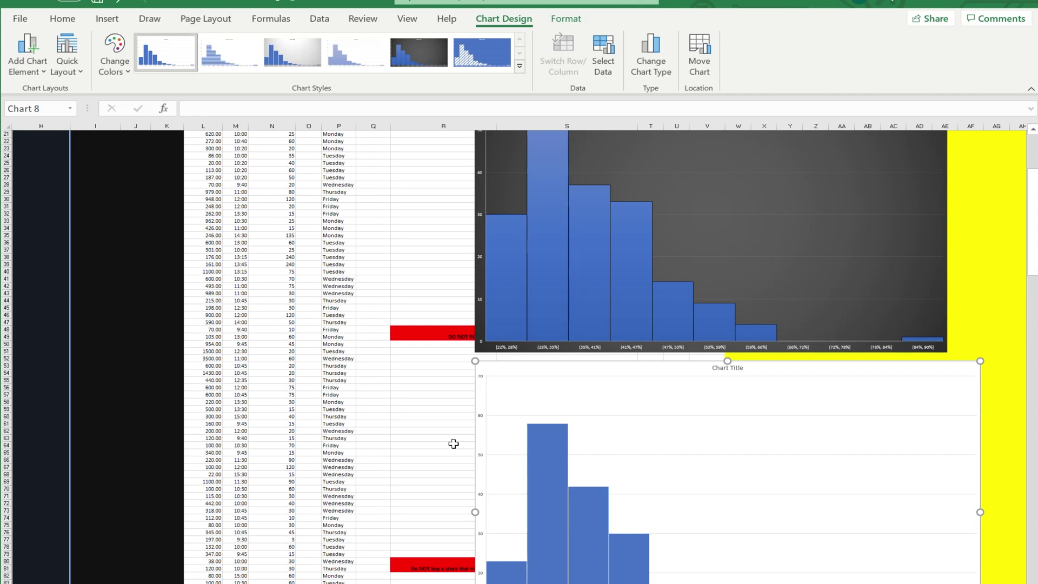
pyautogui.scroll(7, 454, 443)
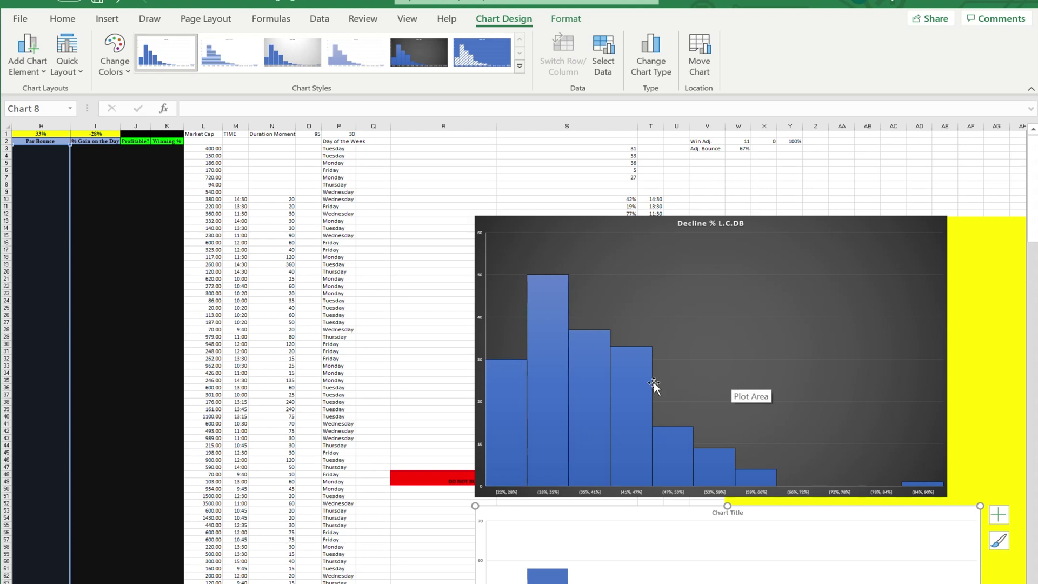
# Step: Compare the bin ranges and values of the second and third bars in the Decline % L.C.DB histogram with those in the Par Bounce histogram
pyautogui.moveTo(651, 430)
pyautogui.scroll(-7, 595, 424)
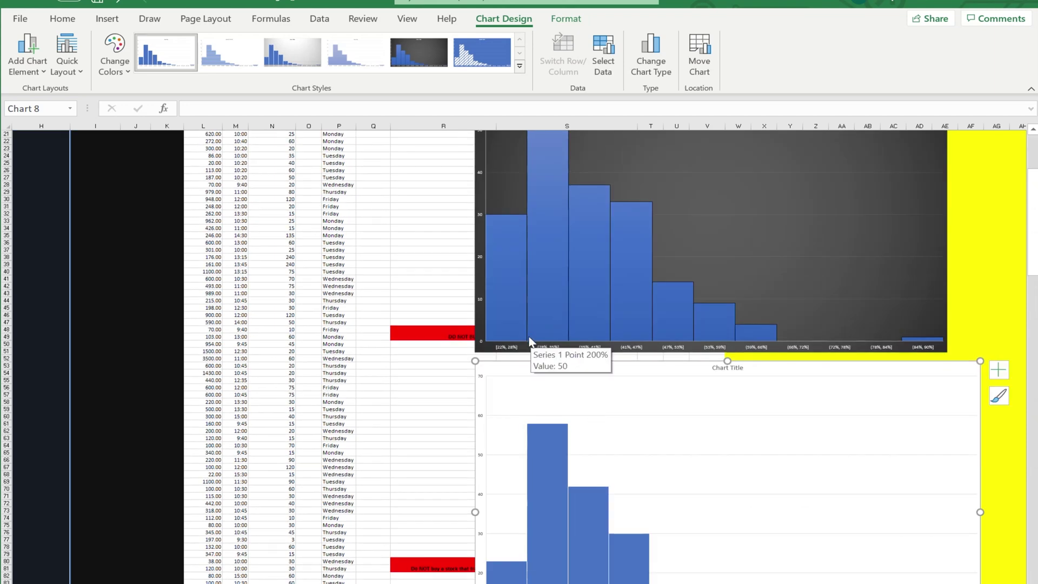
pyautogui.scroll(-7, 527, 419)
pyautogui.scroll(7, 518, 426)
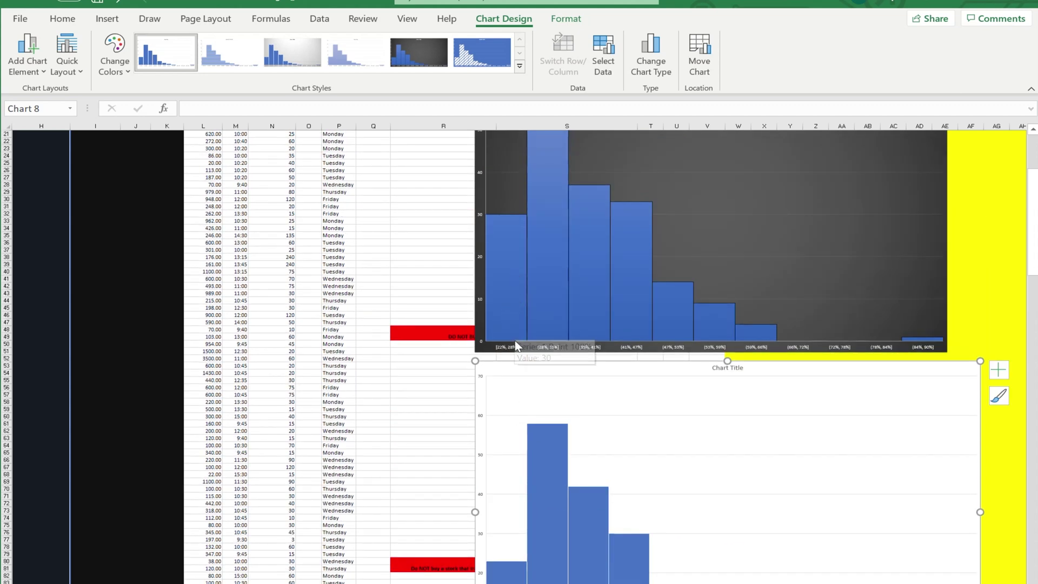
pyautogui.scroll(-7, 533, 431)
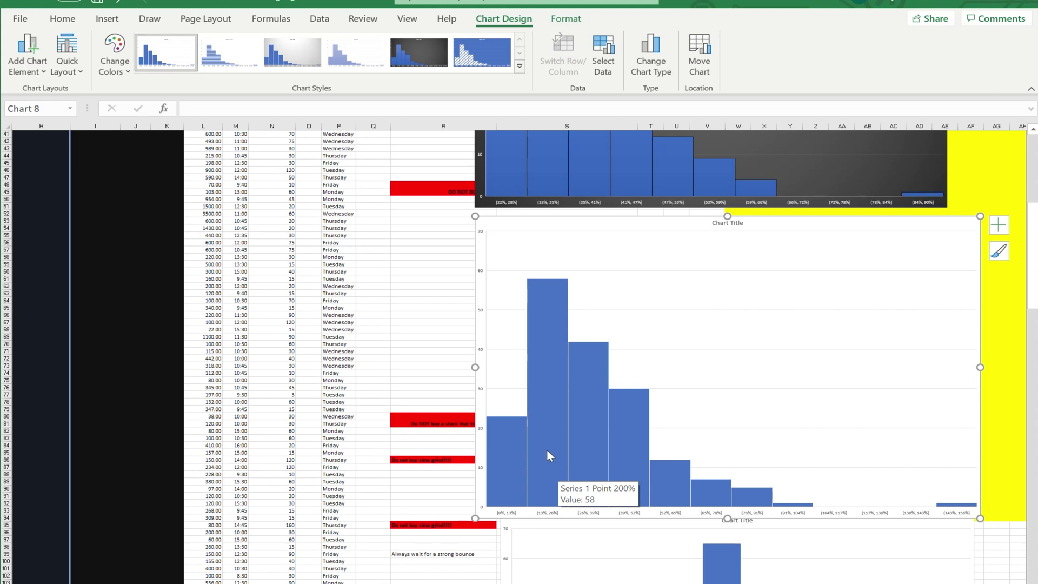
pyautogui.scroll(7, 548, 452)
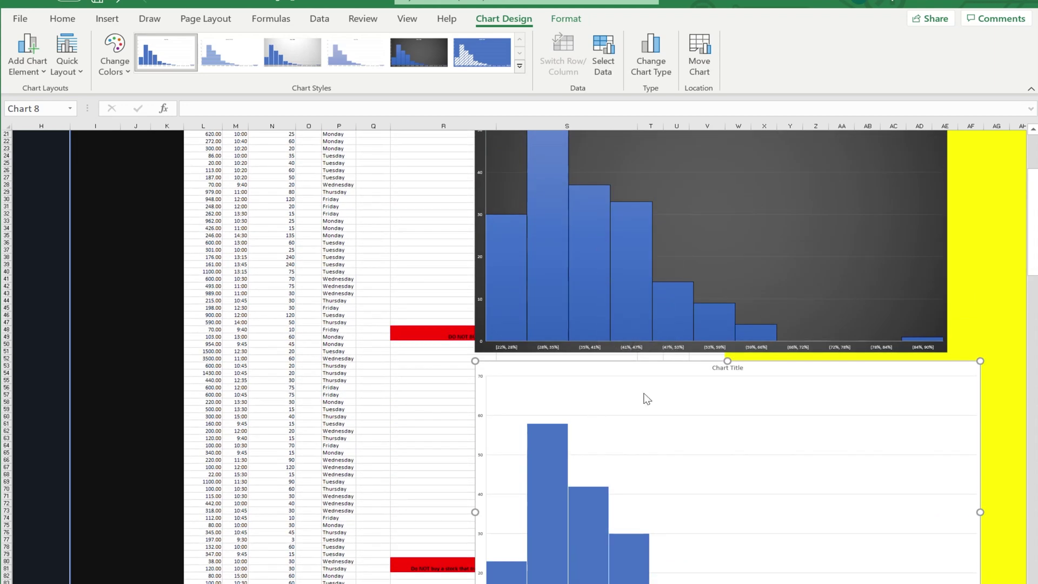
pyautogui.scroll(-6, 645, 398)
pyautogui.scroll(13, 633, 357)
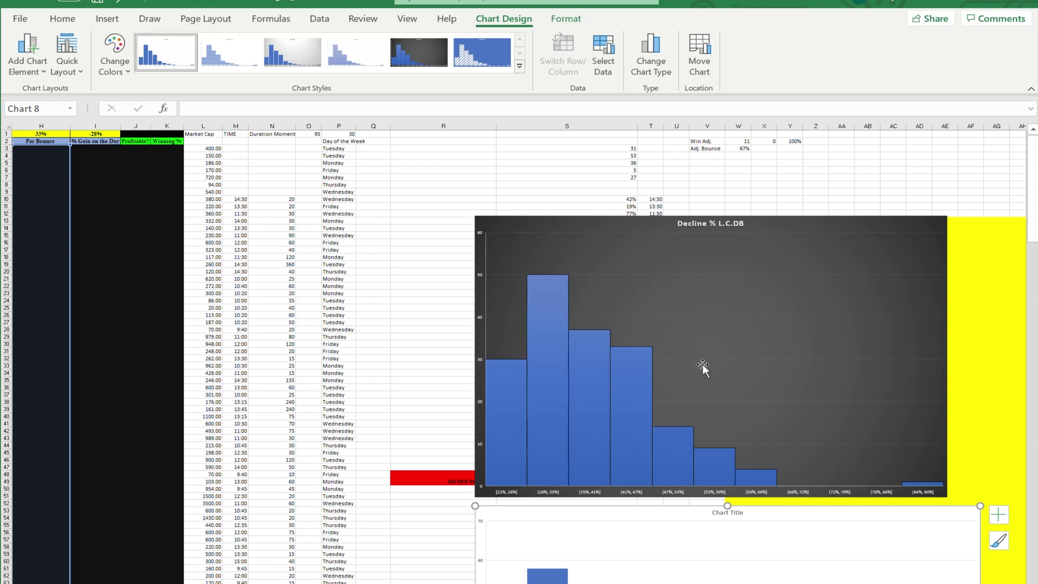
pyautogui.scroll(-13, 559, 463)
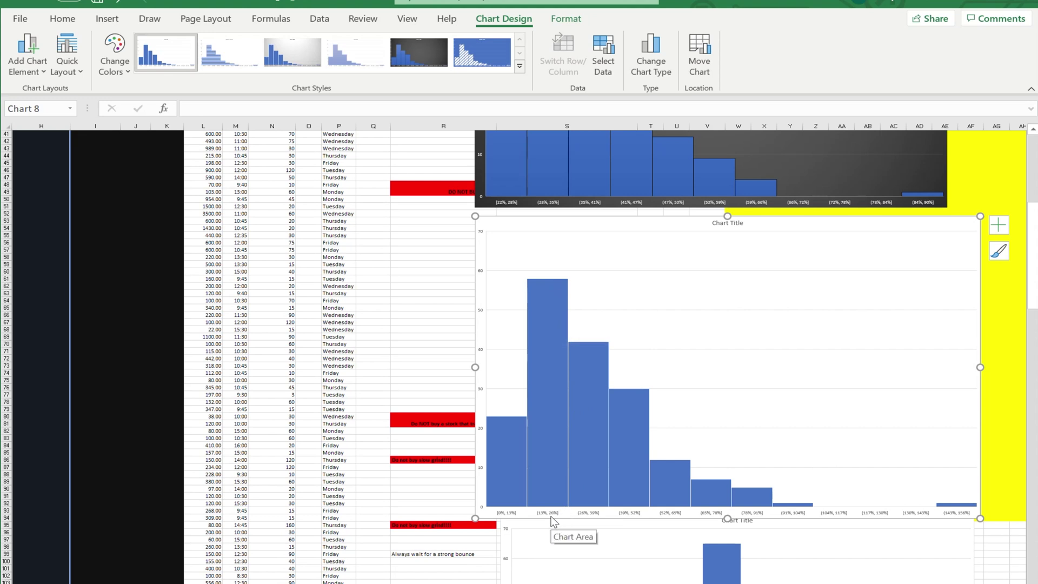
pyautogui.scroll(7, 620, 428)
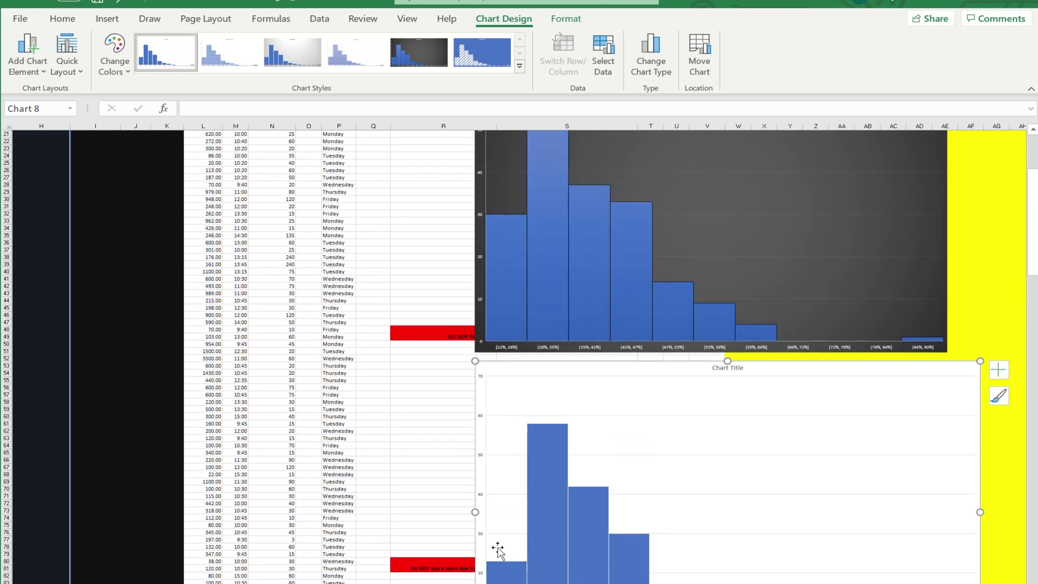
pyautogui.scroll(7, 584, 492)
pyautogui.scroll(-7, 587, 498)
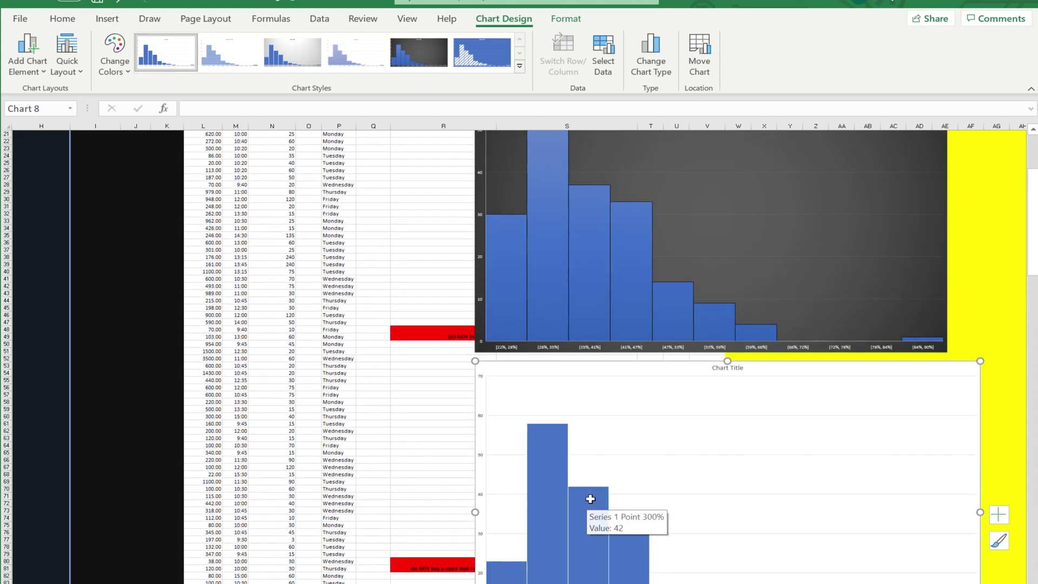
pyautogui.scroll(7, 591, 498)
pyautogui.moveTo(576, 458)
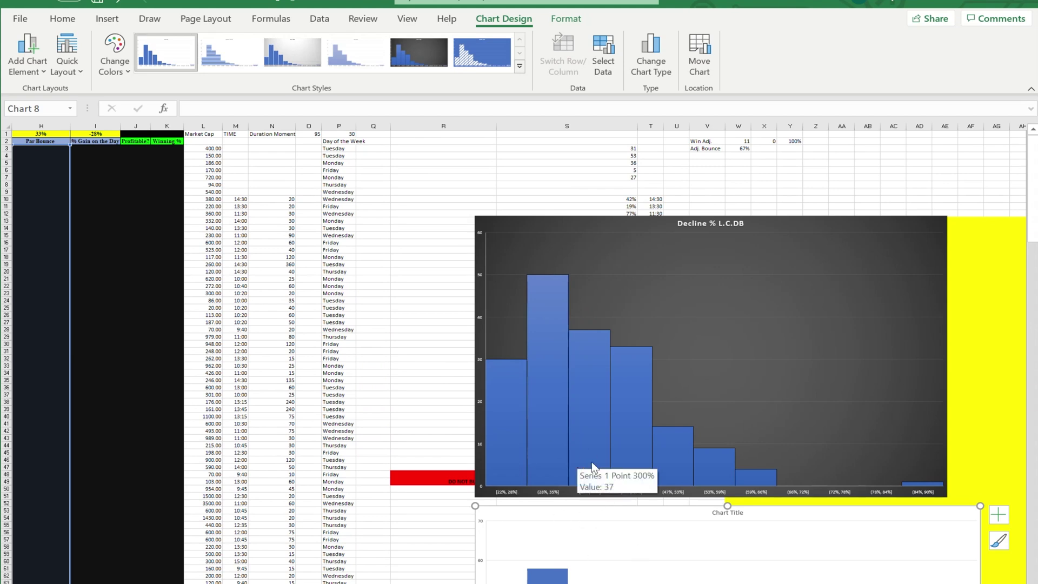
pyautogui.scroll(-7, 595, 486)
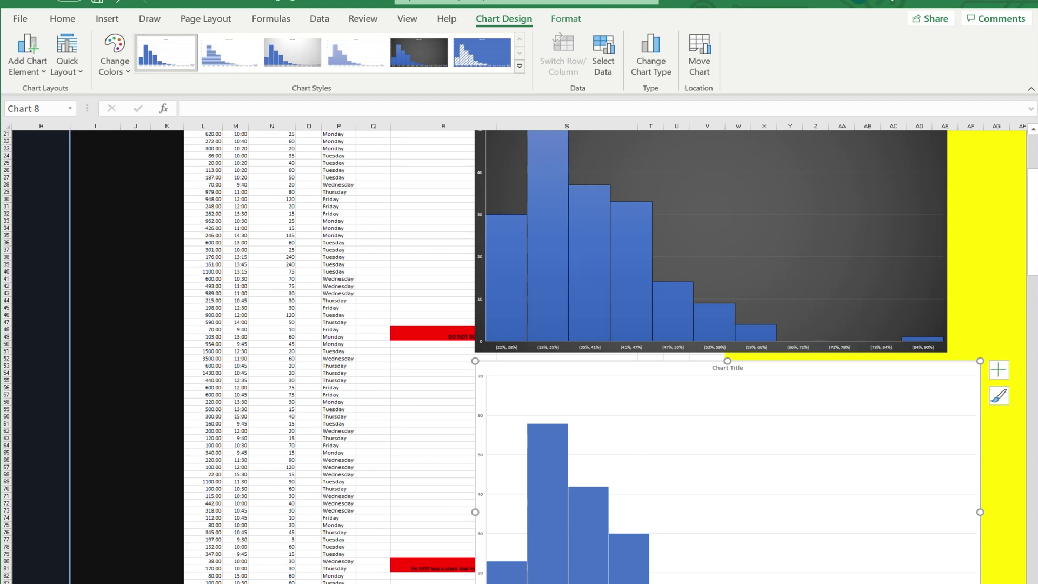
# Step: Switch to Paint and delete the handwritten 10, %20 and $8 notes from the canvas
pyautogui.hotkey('alt', 'Tab')
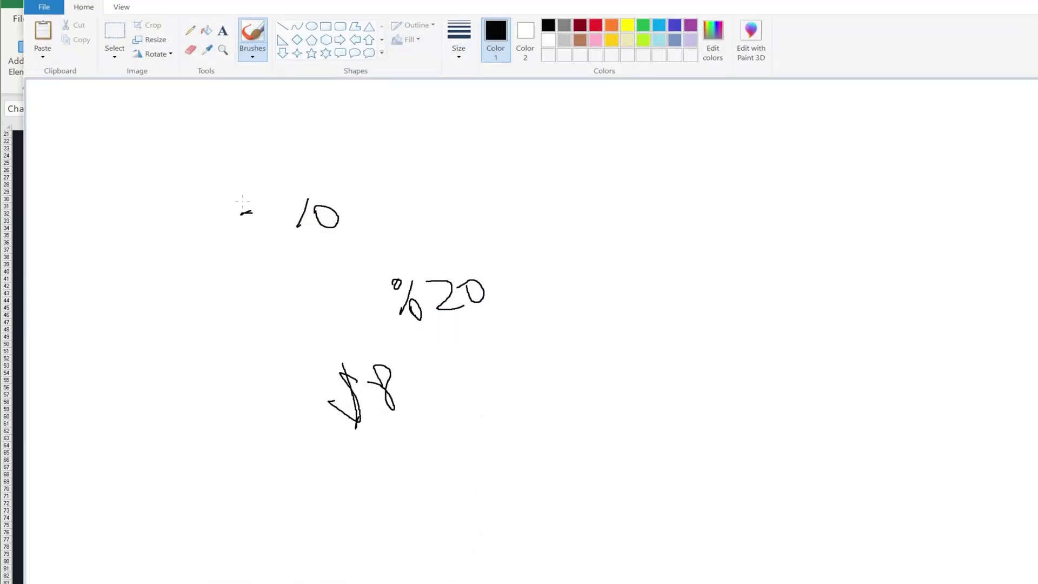
pyautogui.click(115, 37)
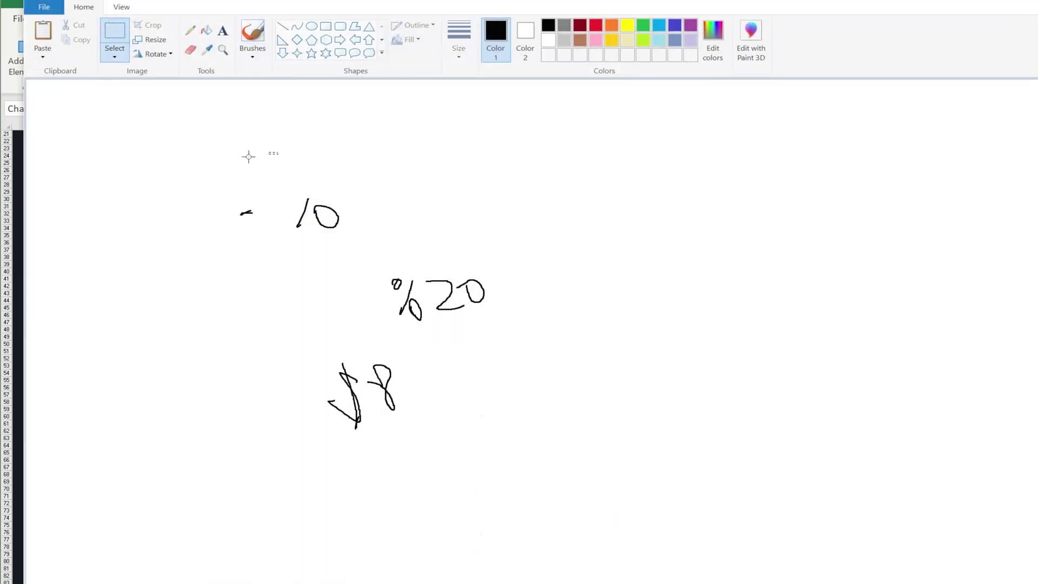
pyautogui.moveTo(159, 152); pyautogui.dragTo(608, 488)
pyautogui.press('Delete')
# Step: Handwrite "1%" followed by a downward arrow on the blank canvas with the black brush
pyautogui.click(262, 37)
pyautogui.moveTo(290, 200); pyautogui.dragTo(279, 287)
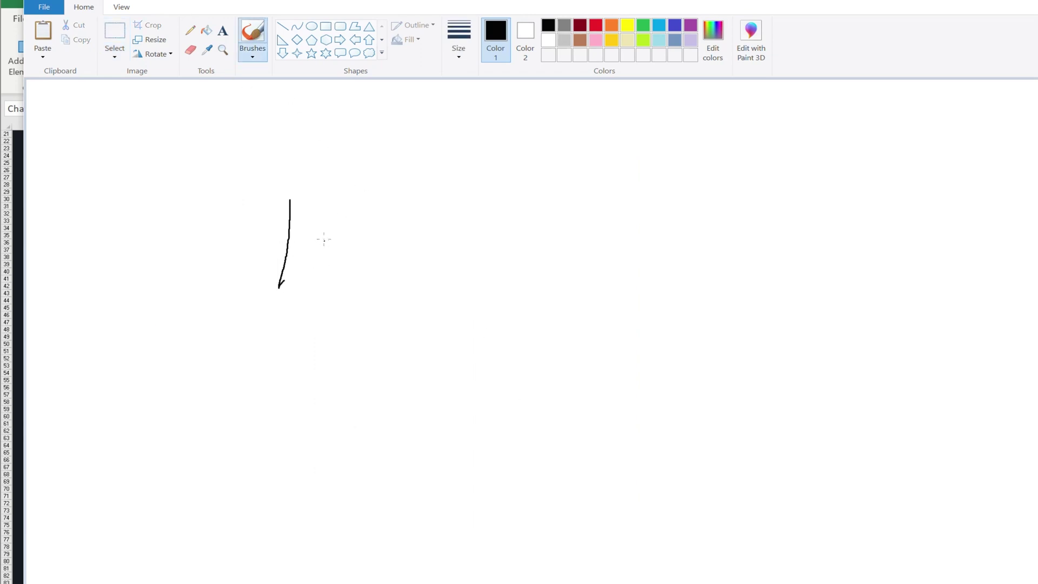
pyautogui.moveTo(355, 218)
pyautogui.mouseDown()
pyautogui.moveTo(335, 284)
pyautogui.moveTo(331, 223)
pyautogui.mouseUp()
pyautogui.moveTo(374, 264)
pyautogui.mouseDown()
pyautogui.moveTo(382, 290)
pyautogui.moveTo(370, 273)
pyautogui.mouseUp()
pyautogui.moveTo(438, 213); pyautogui.dragTo(457, 290)
pyautogui.moveTo(418, 249); pyautogui.dragTo(452, 286)
# Step: Draw an upward arrow followed by a handwritten "1% b" beside the downward-arrow note
pyautogui.moveTo(628, 203); pyautogui.dragTo(630, 296)
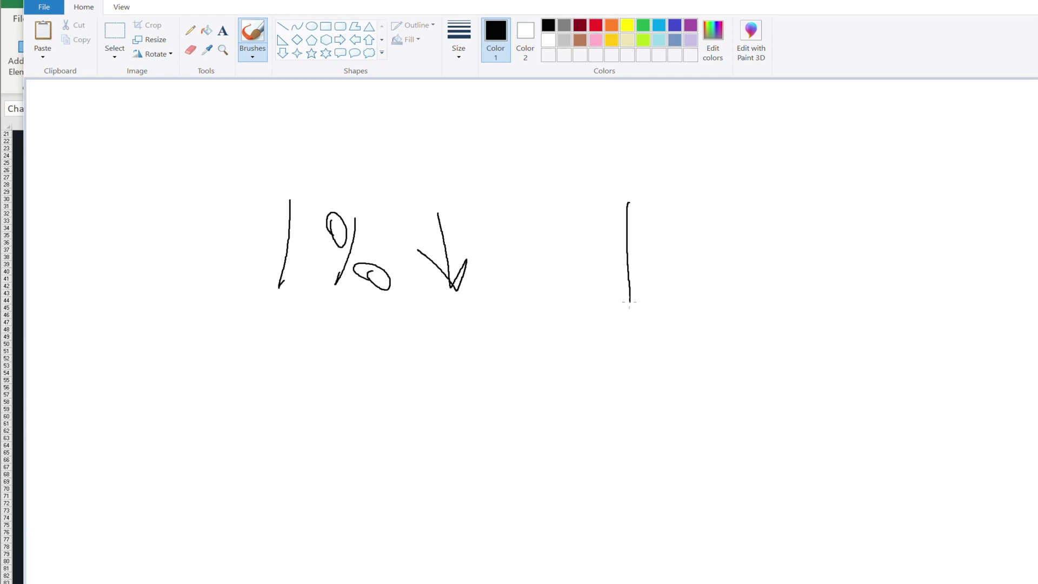
pyautogui.moveTo(590, 245)
pyautogui.mouseDown()
pyautogui.moveTo(640, 210)
pyautogui.moveTo(653, 230)
pyautogui.mouseUp()
pyautogui.moveTo(714, 219); pyautogui.dragTo(708, 293)
pyautogui.moveTo(802, 232); pyautogui.dragTo(775, 298)
pyautogui.moveTo(768, 219)
pyautogui.mouseDown()
pyautogui.moveTo(761, 238)
pyautogui.moveTo(768, 217)
pyautogui.mouseUp()
pyautogui.moveTo(812, 283); pyautogui.dragTo(826, 280)
pyautogui.moveTo(857, 213); pyautogui.dragTo(903, 295)
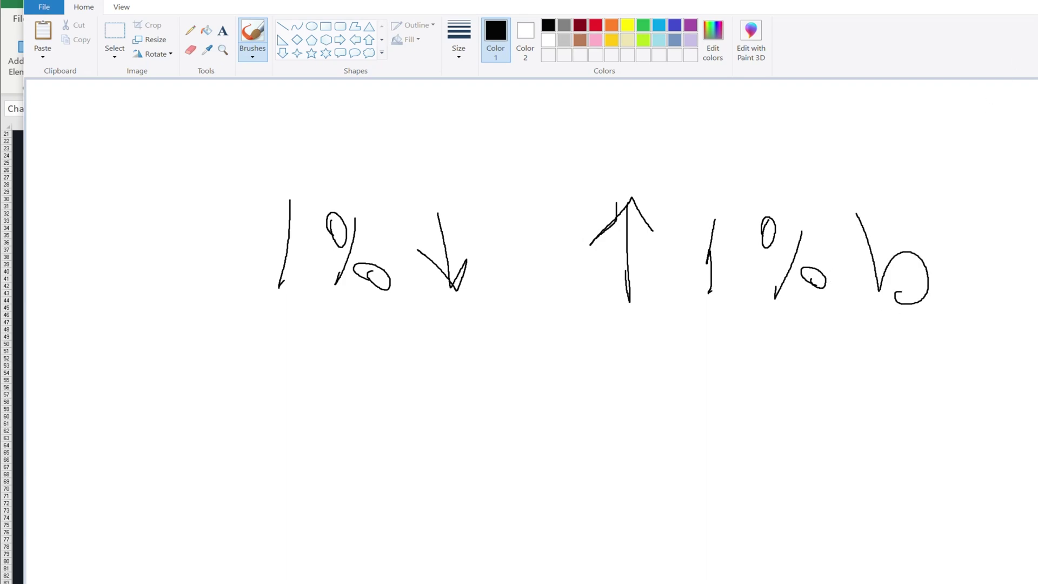
# Step: Return to the Excel workbook and compare the overall shape and upper bins of the decline histogram with the Par Bounce histogram
pyautogui.hotkey('alt', 'Tab')
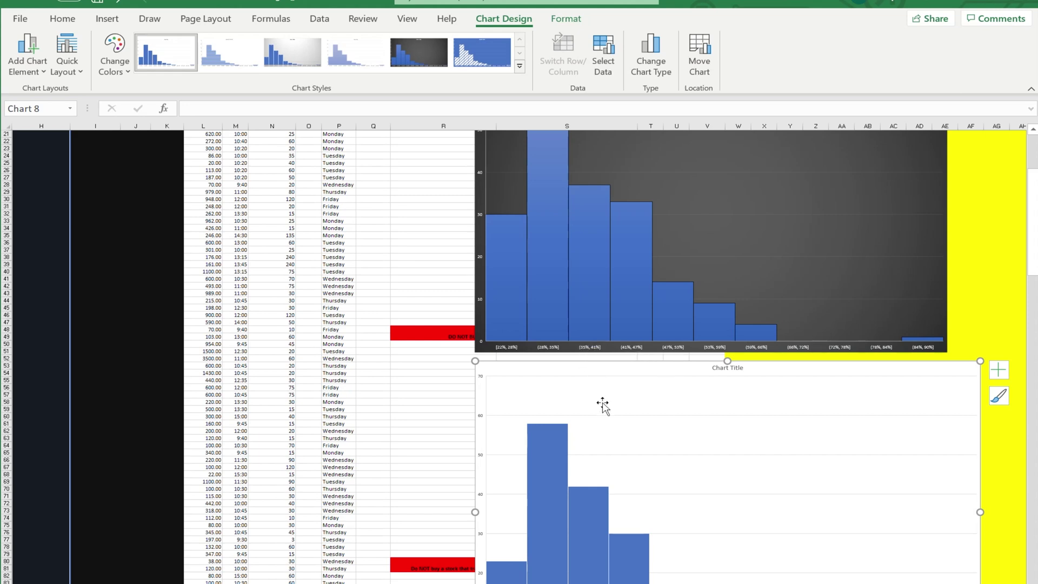
pyautogui.scroll(-7, 611, 435)
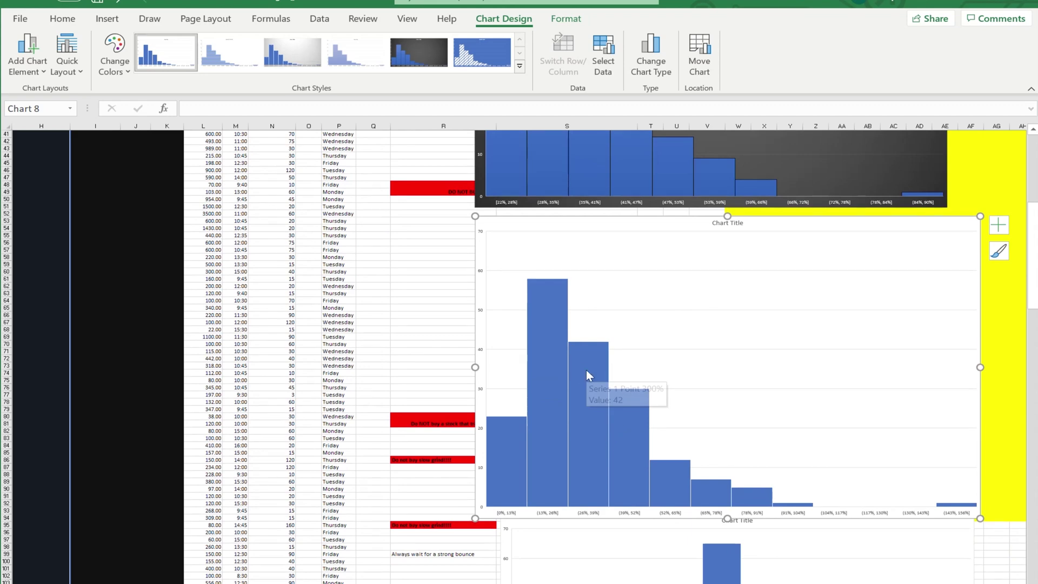
pyautogui.scroll(7, 655, 419)
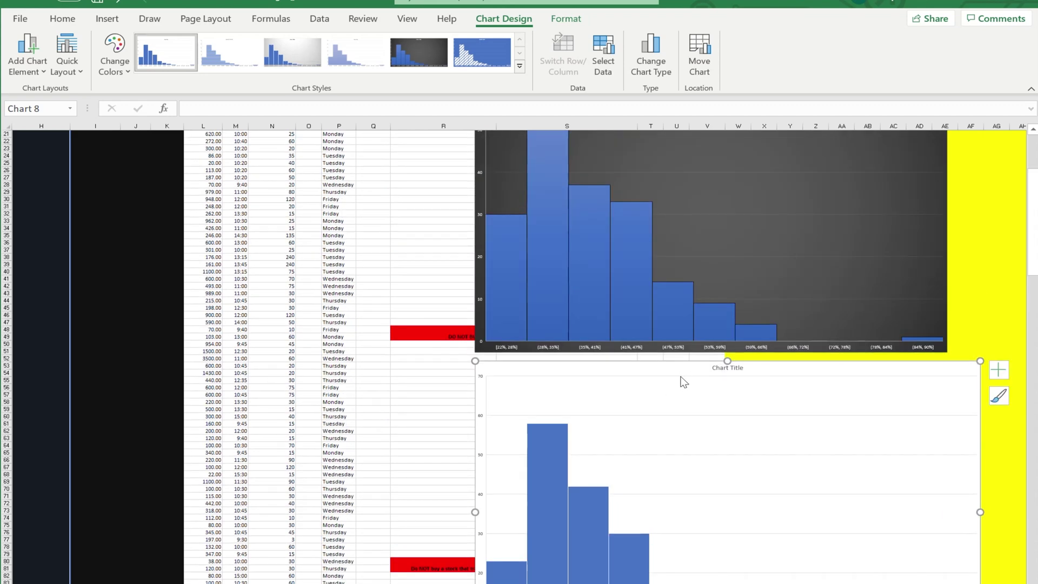
pyautogui.scroll(-7, 760, 449)
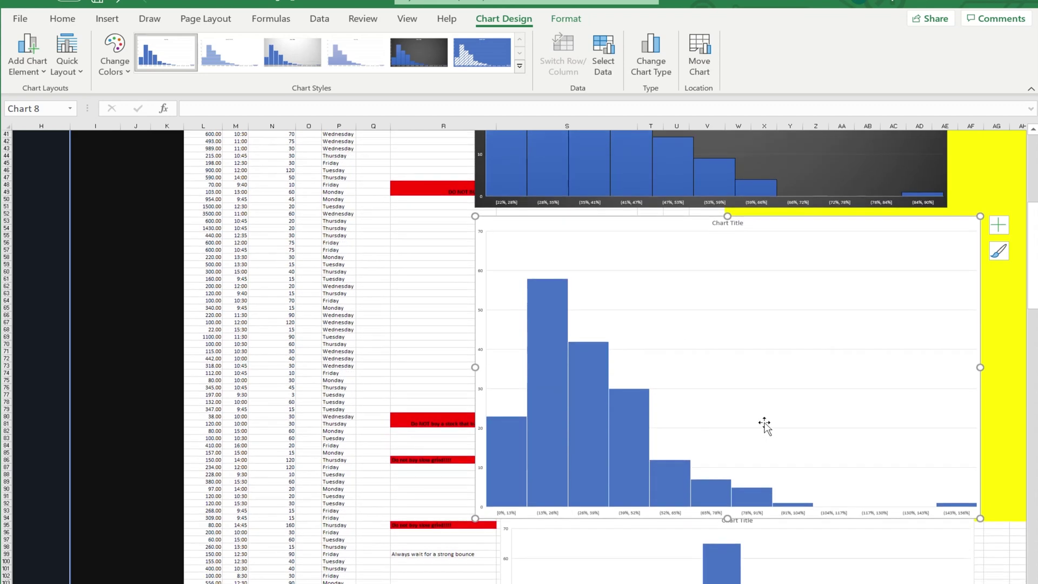
pyautogui.scroll(7, 763, 425)
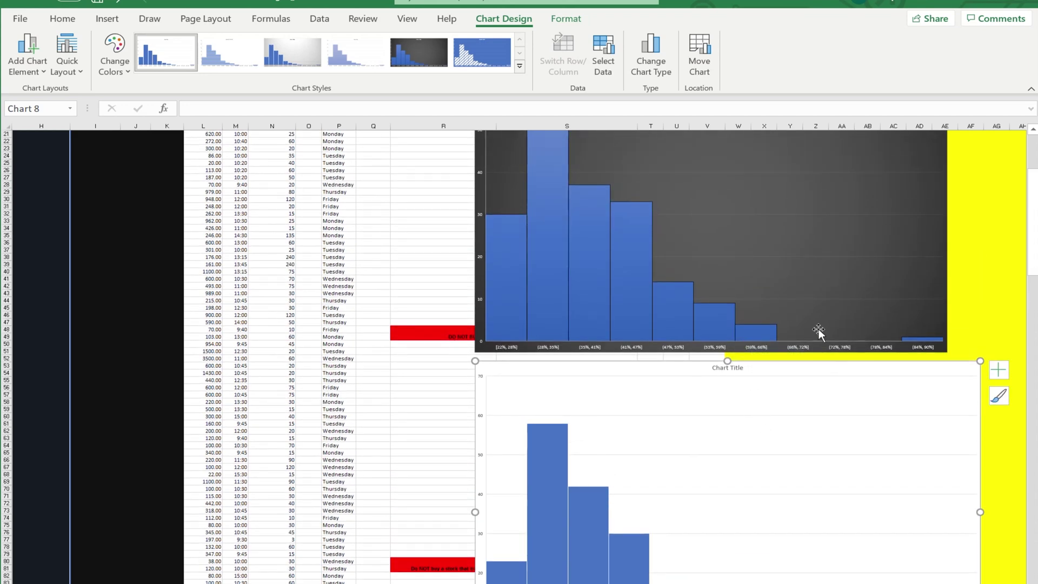
pyautogui.scroll(-7, 763, 432)
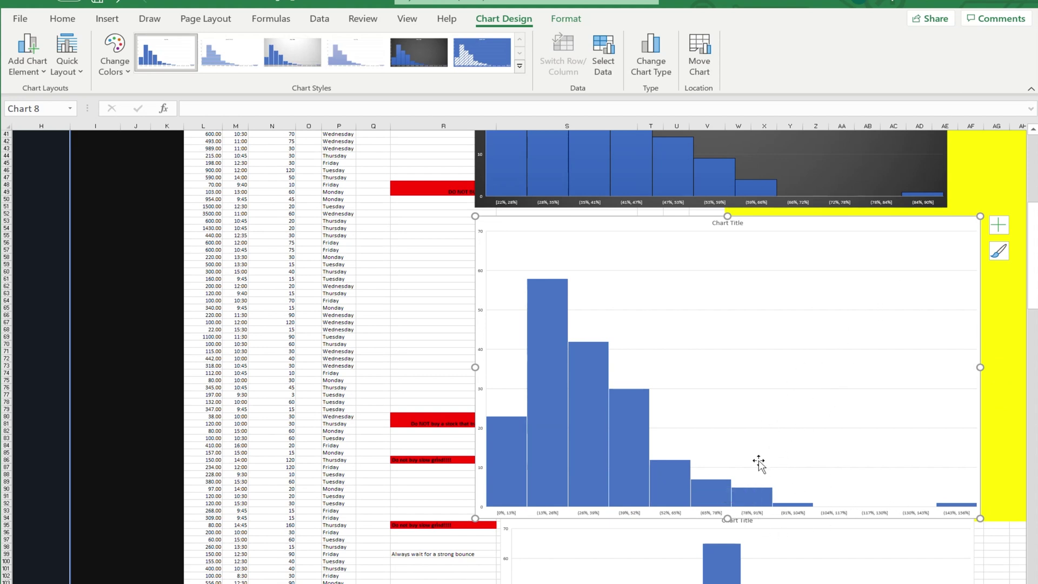
pyautogui.scroll(13, 660, 411)
pyautogui.scroll(-13, 663, 427)
pyautogui.scroll(-13, 682, 383)
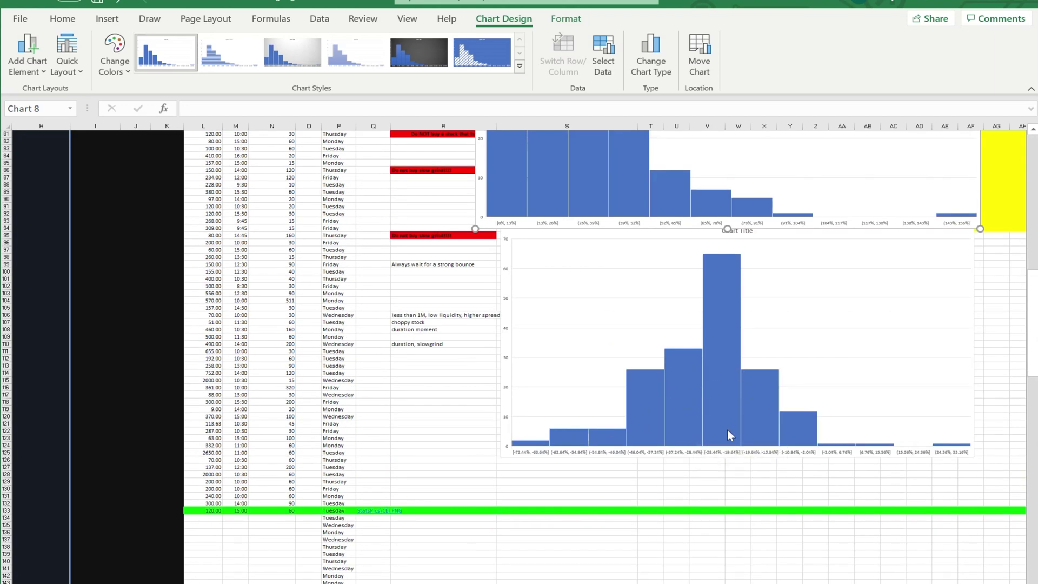
pyautogui.scroll(20, 728, 429)
pyautogui.scroll(-10, 685, 333)
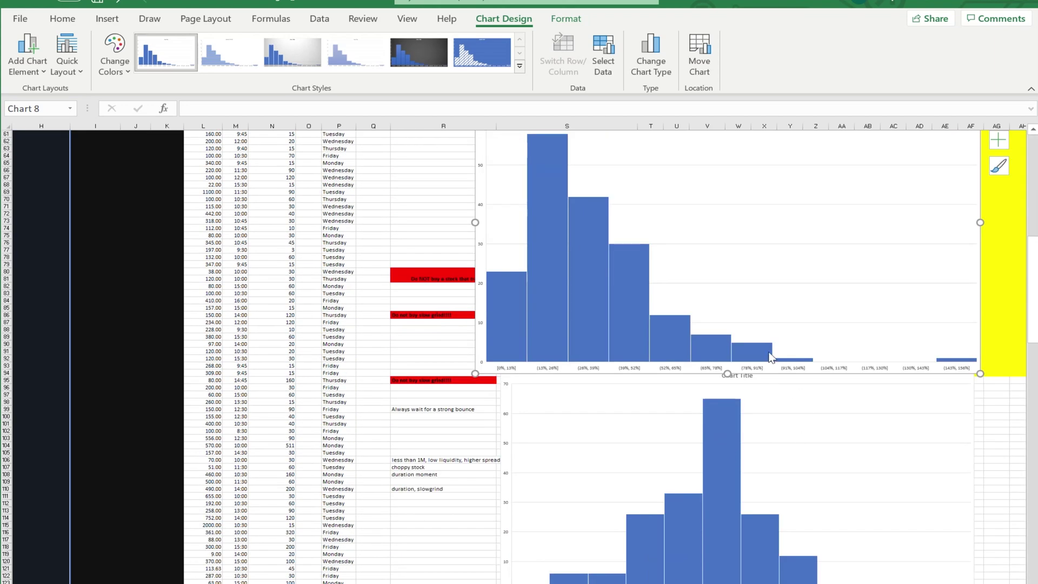
pyautogui.scroll(10, 716, 243)
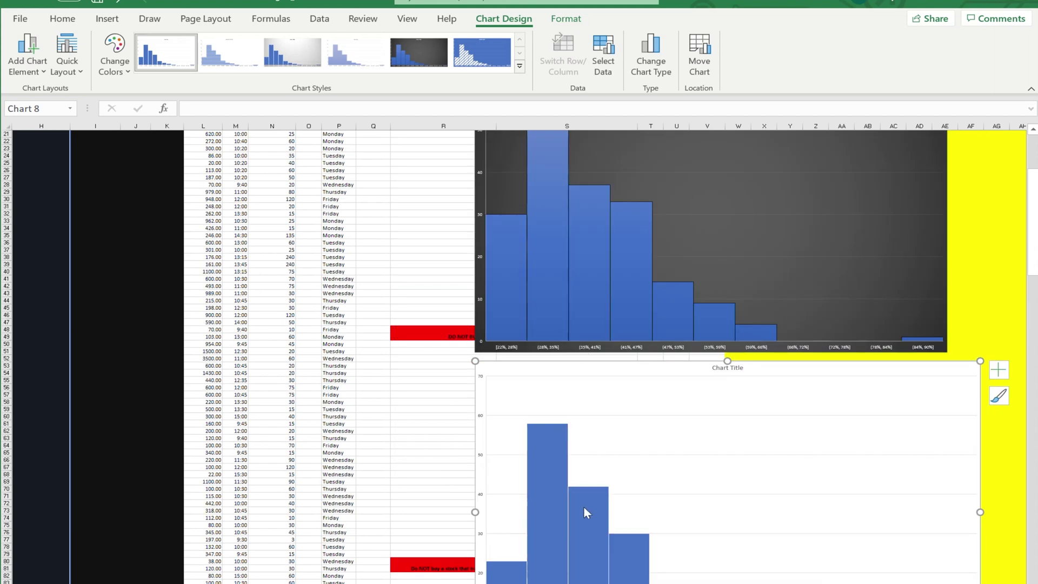
pyautogui.scroll(7, 779, 308)
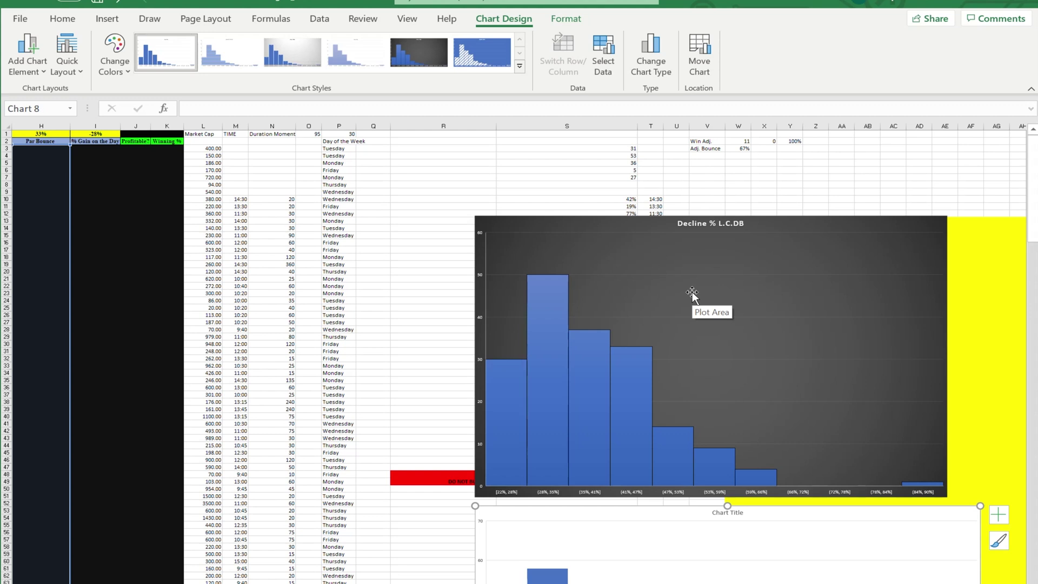
# Step: Examine the lowest and tallest bins of the decline and Par Bounce histograms alongside the % Gain on the Day histogram
pyautogui.moveTo(543, 281)
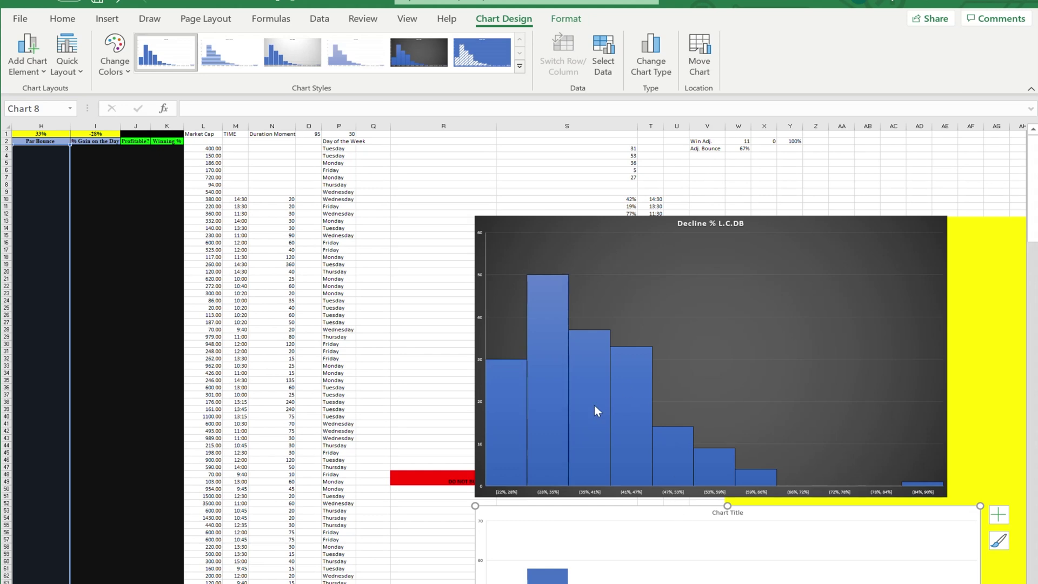
pyautogui.scroll(-13, 595, 404)
pyautogui.scroll(-9, 560, 444)
pyautogui.scroll(9, 544, 489)
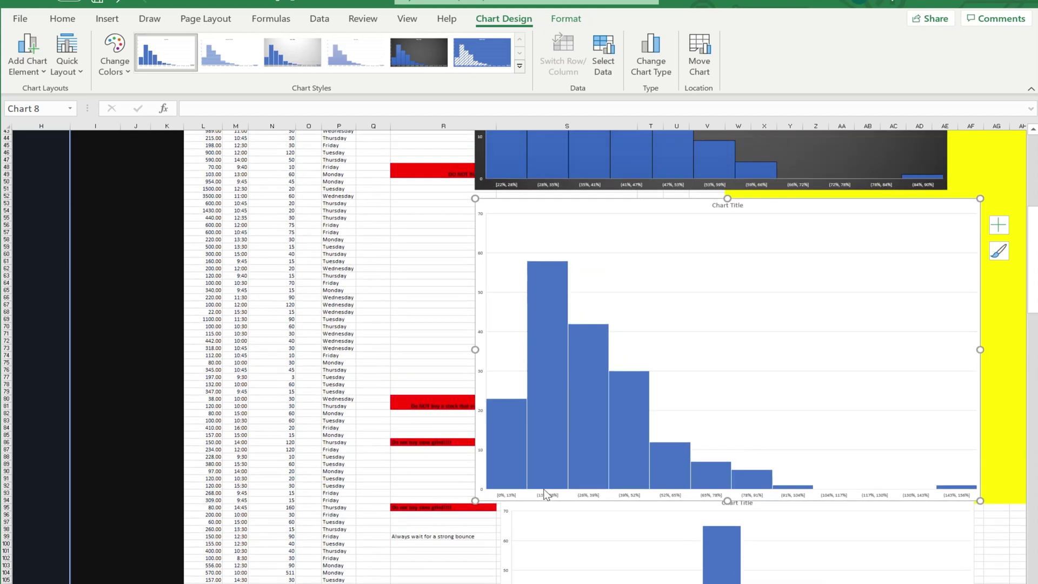
pyautogui.scroll(13, 520, 439)
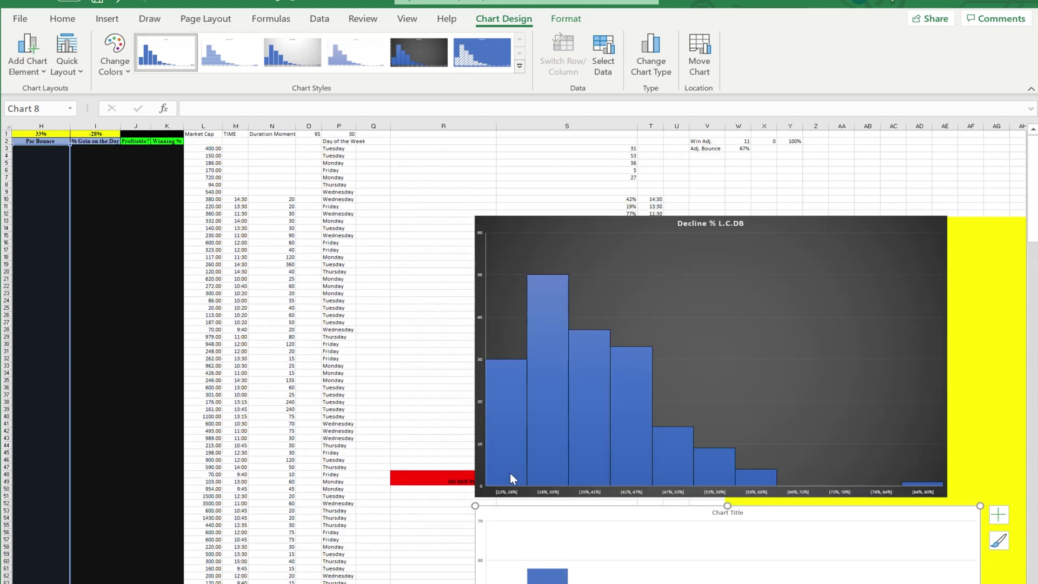
pyautogui.scroll(-7, 511, 472)
pyautogui.scroll(-20, 517, 505)
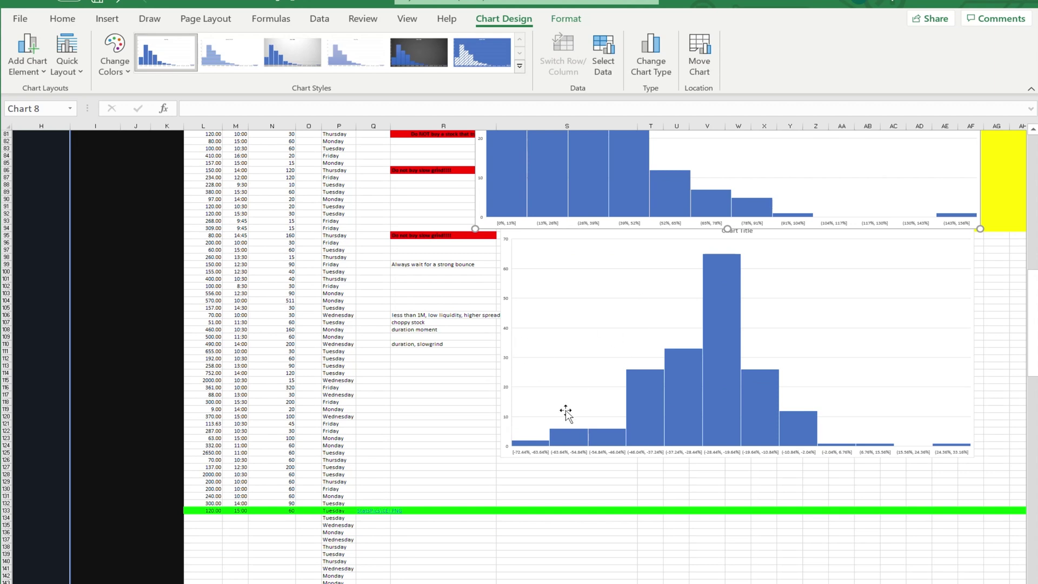
pyautogui.scroll(20, 546, 422)
pyautogui.scroll(2, 544, 423)
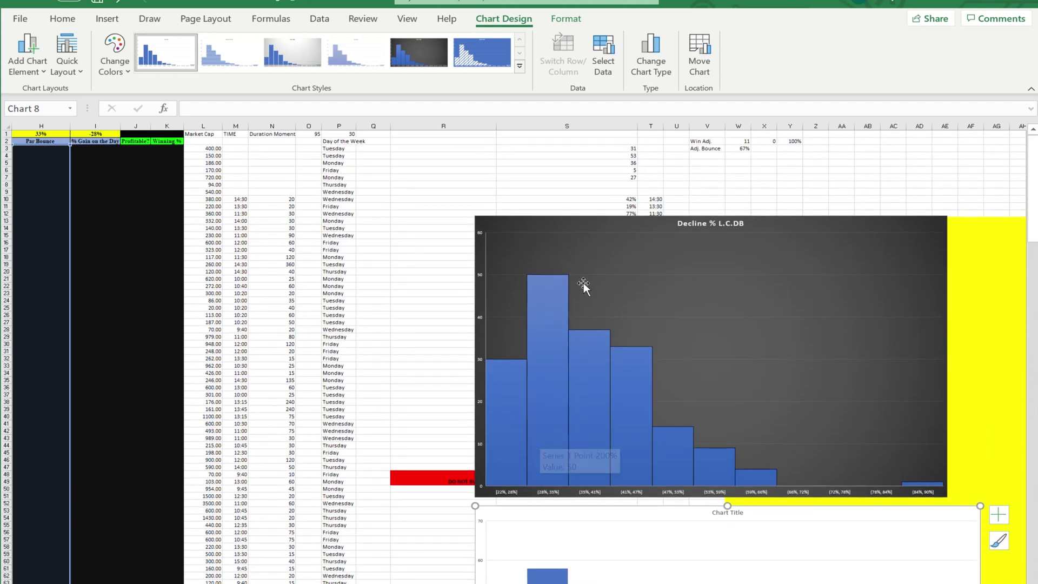
# Step: Review the Par Decline %, Par Bounce and % Gain on the Day columns and their averages against the histograms
pyautogui.hscroll(-3, 503, 286)
pyautogui.hscroll(3, 519, 351)
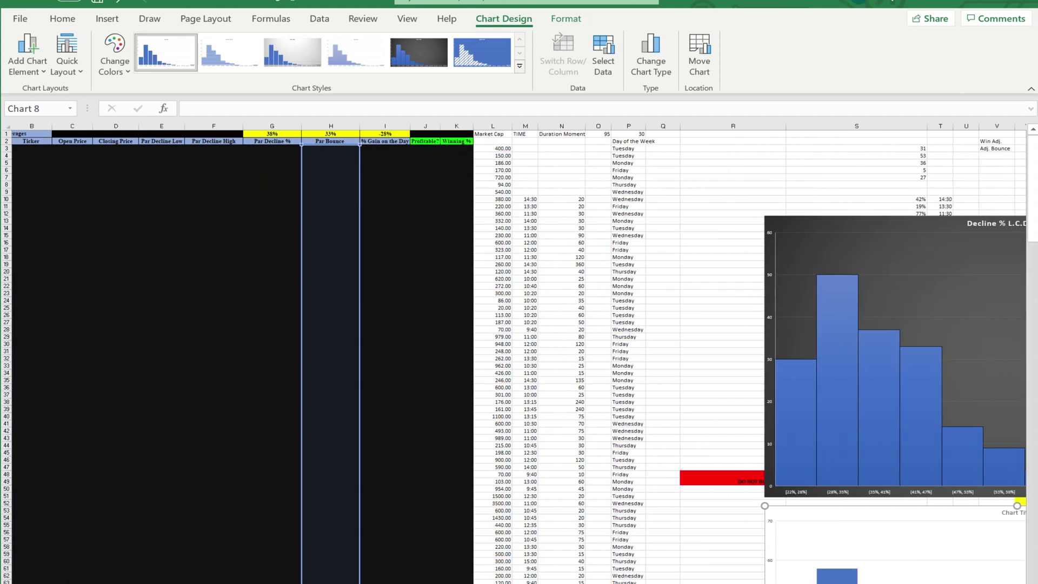
pyautogui.hscroll(-3, 234, 348)
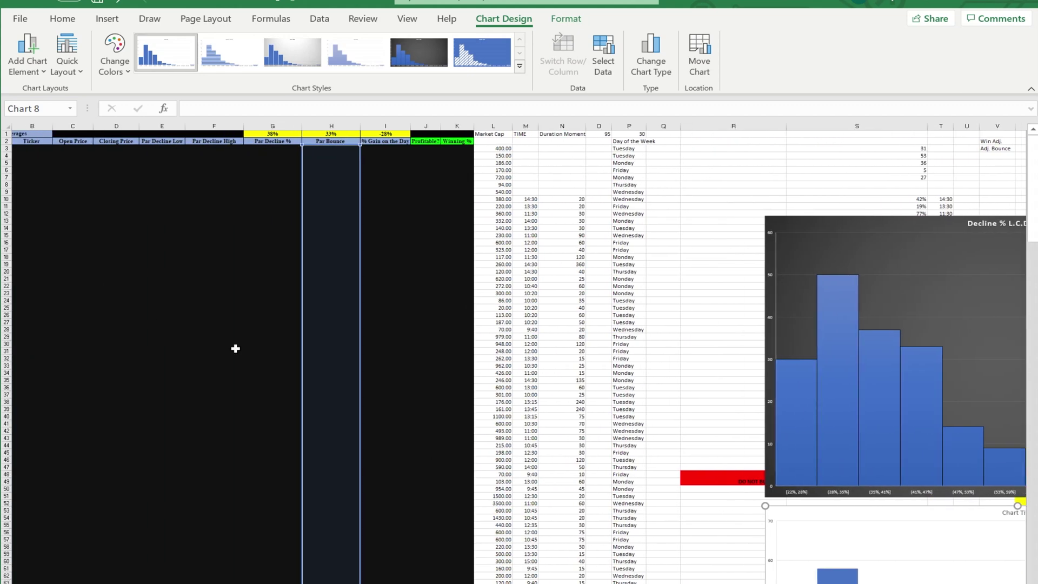
pyautogui.scroll(-13, 493, 394)
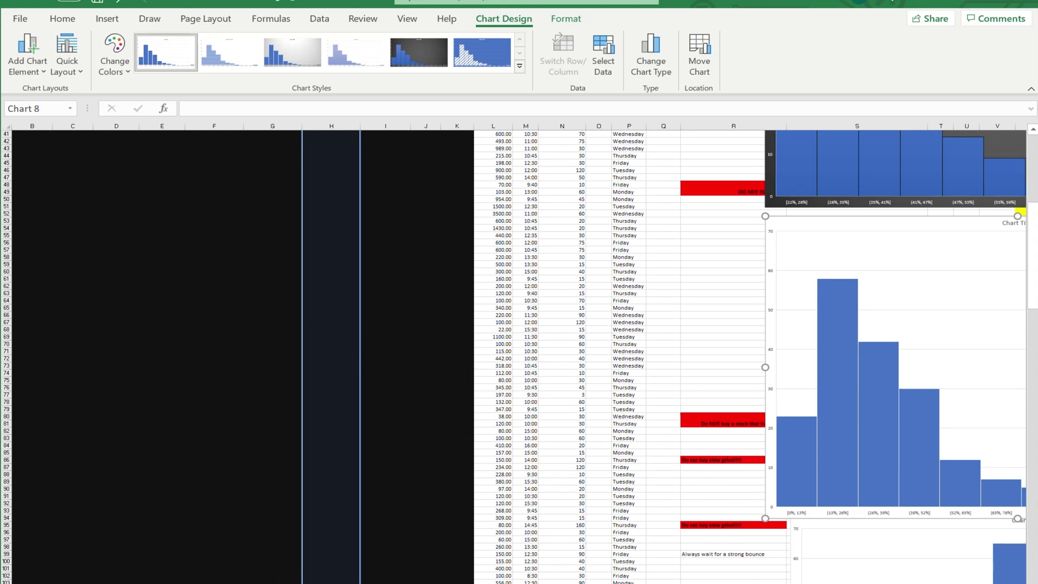
pyautogui.hscroll(3, 628, 349)
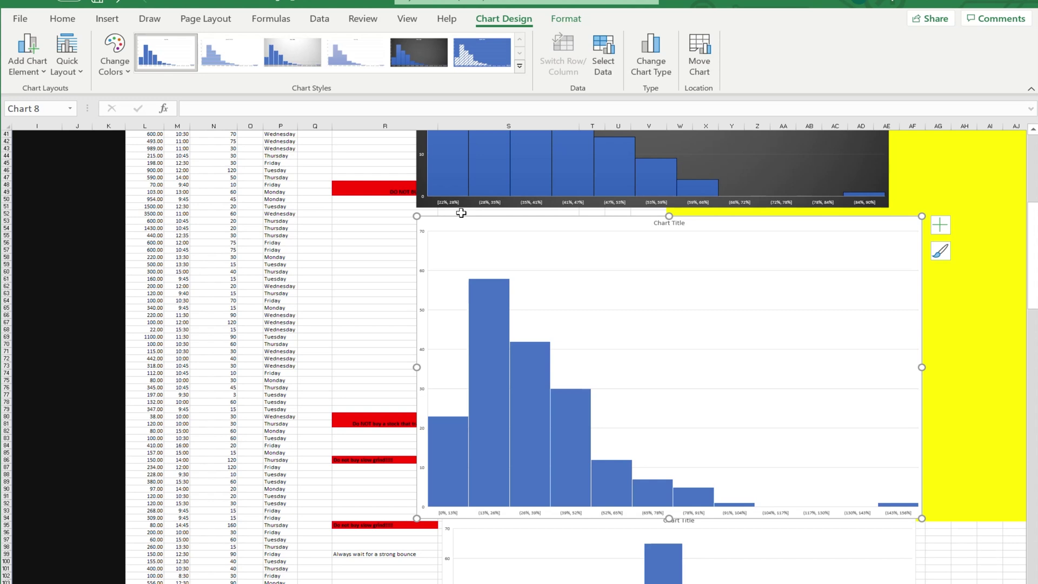
pyautogui.moveTo(469, 387)
pyautogui.scroll(13, 654, 381)
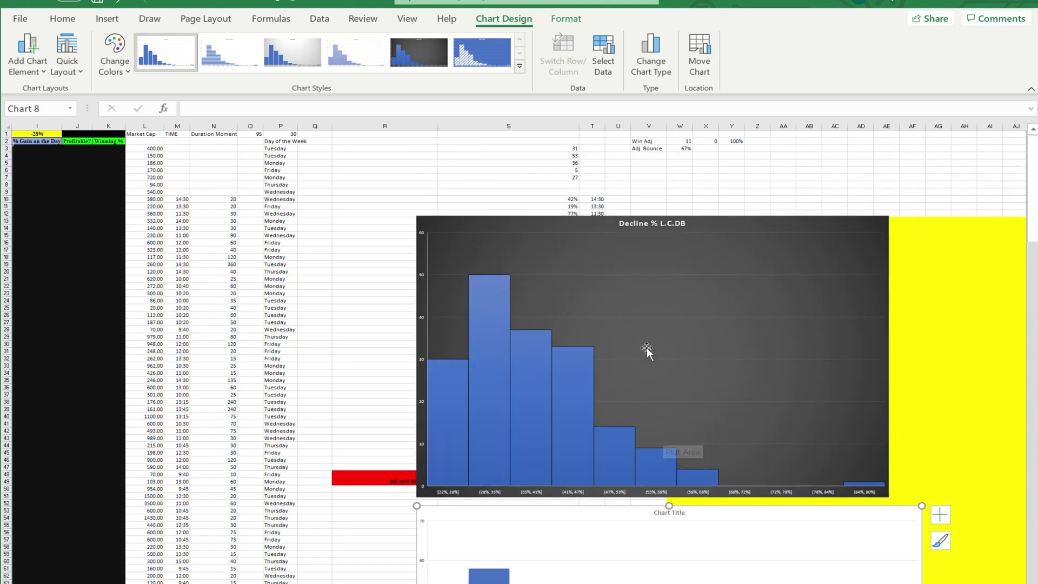